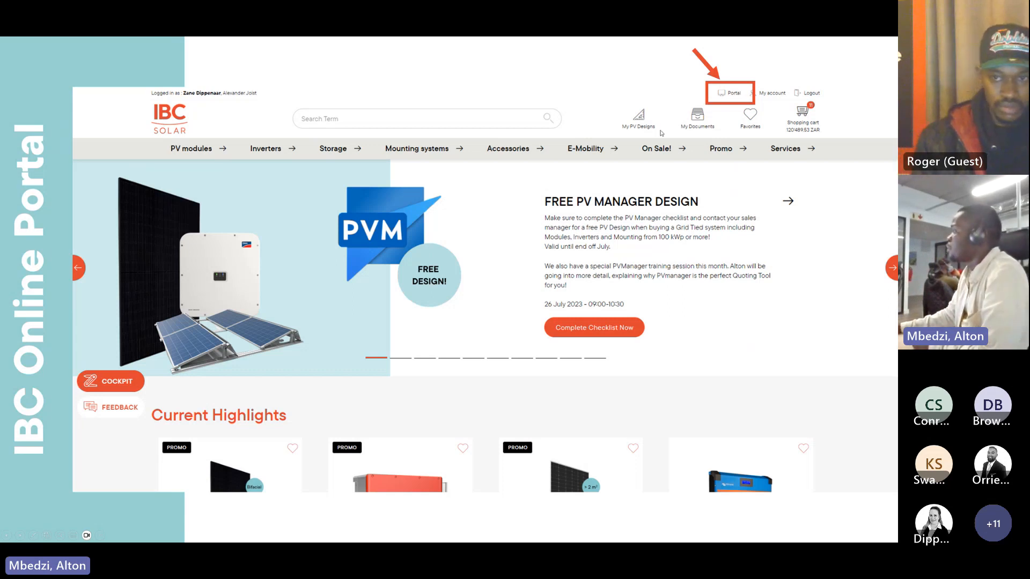
click(505, 201)
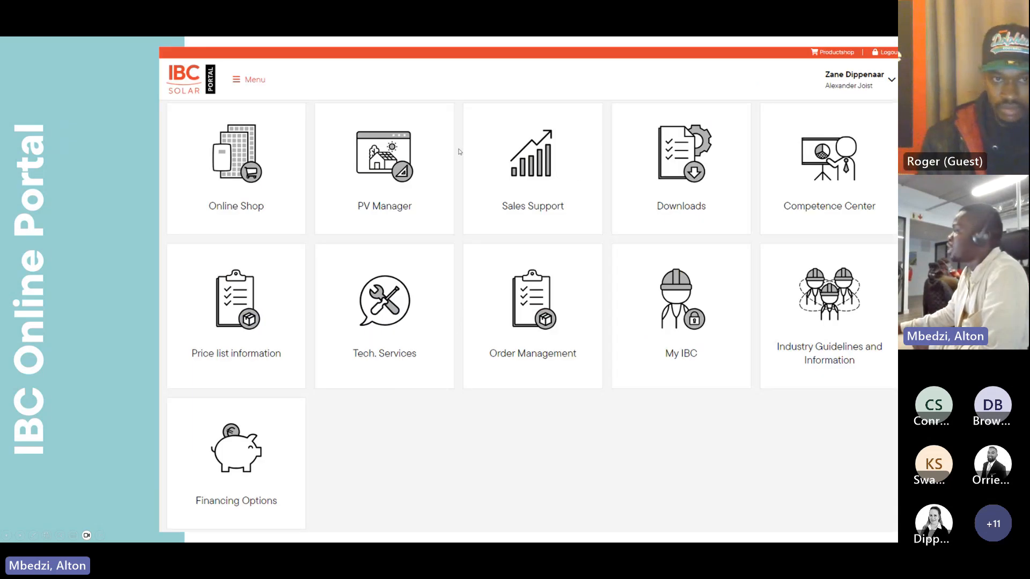
click(231, 175)
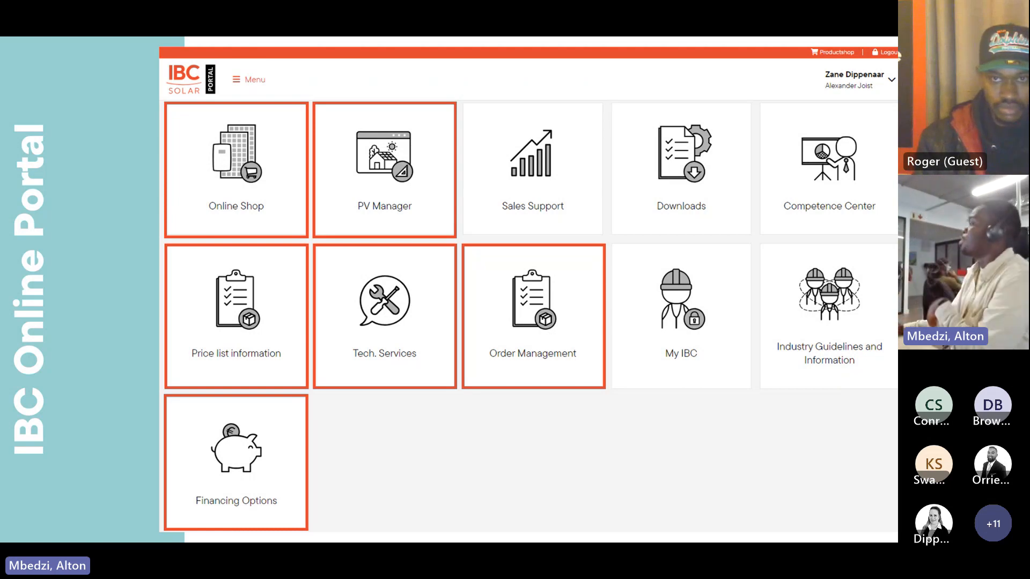
click(265, 176)
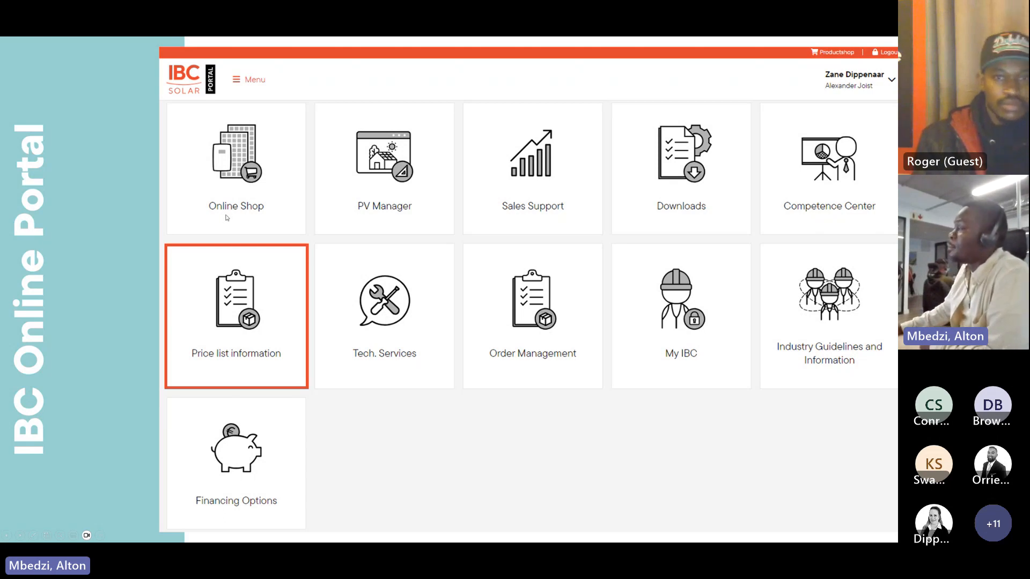
click(287, 230)
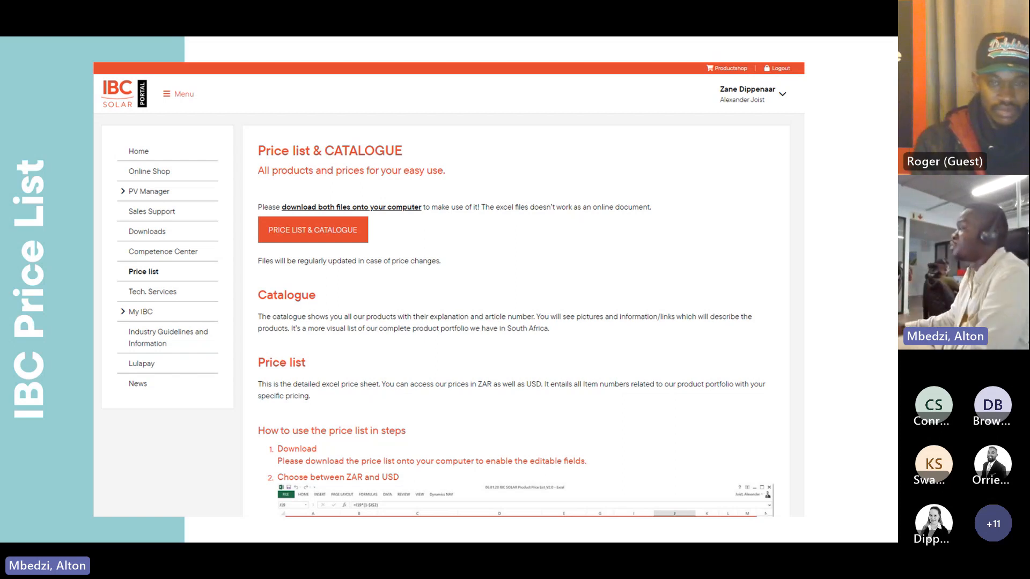
click(353, 294)
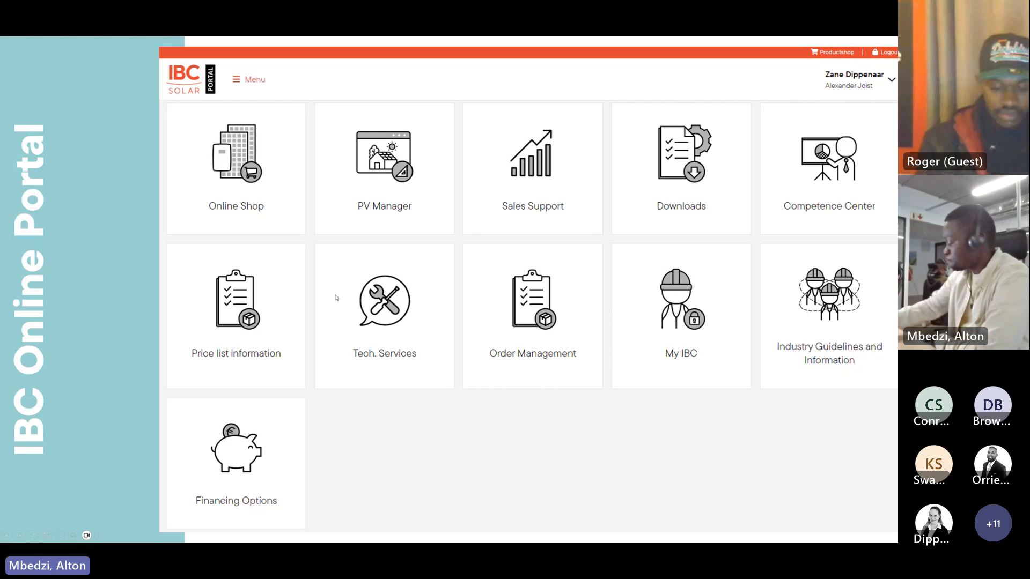
click(286, 193)
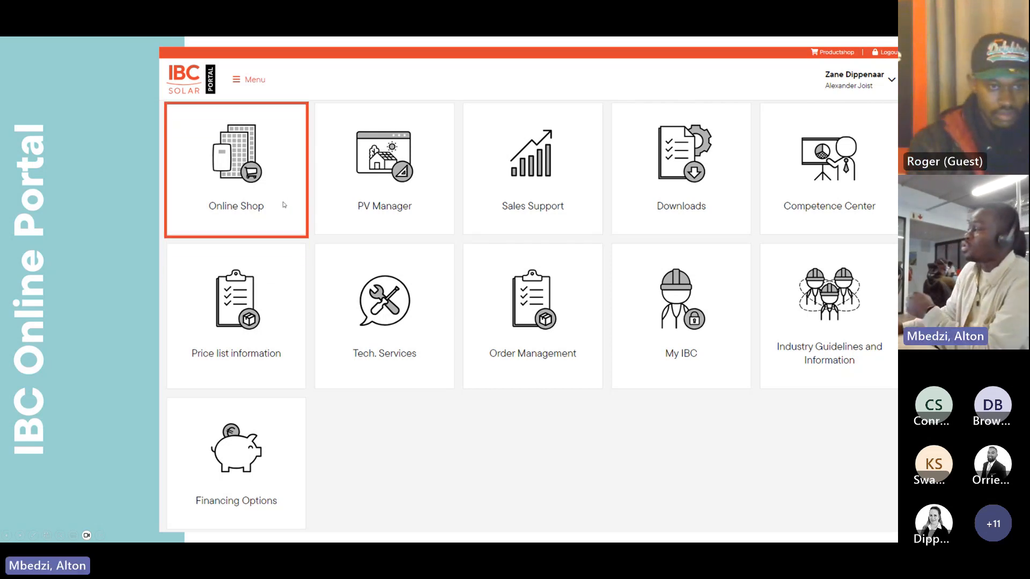
click(272, 197)
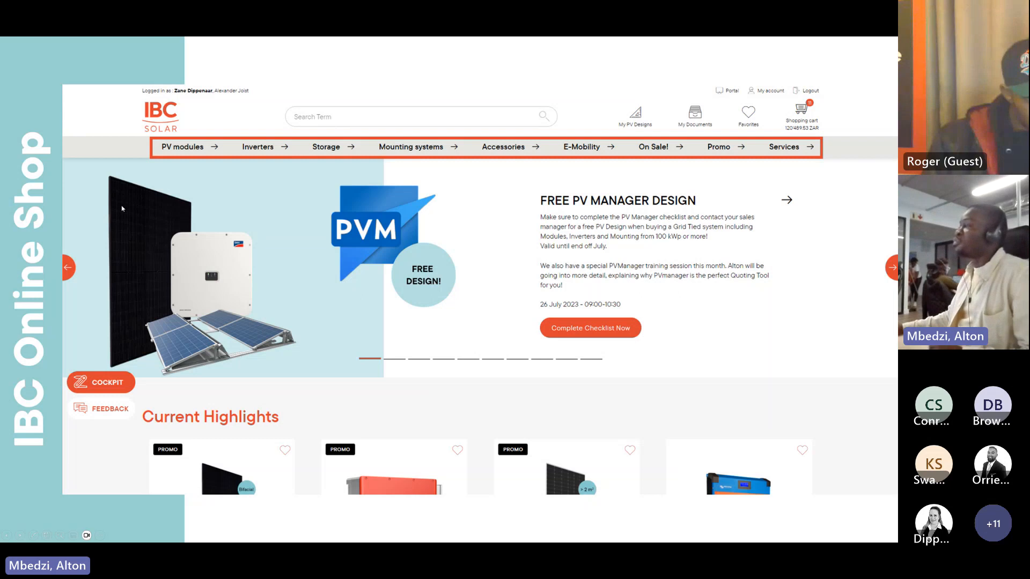
click(182, 169)
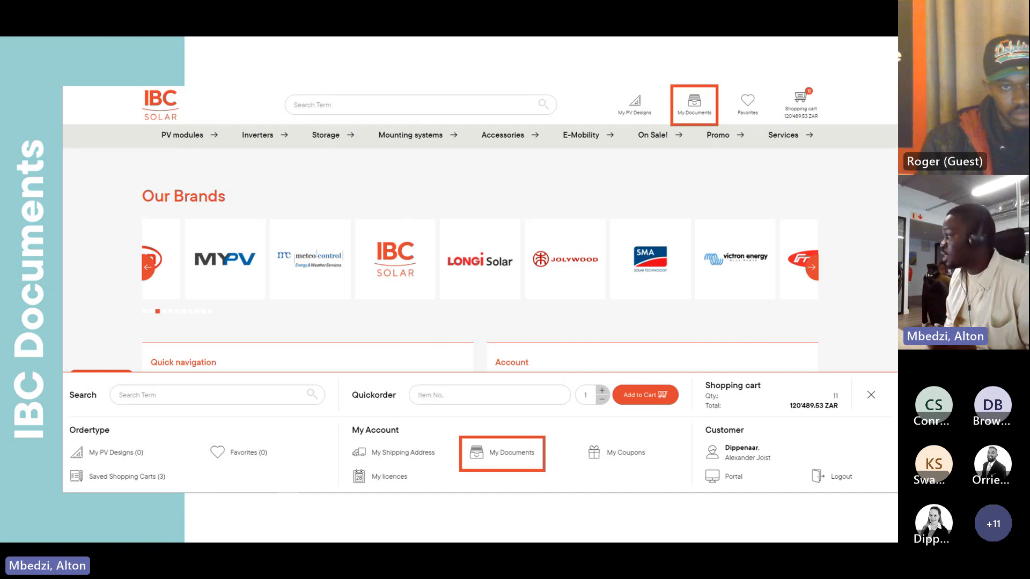
click(691, 107)
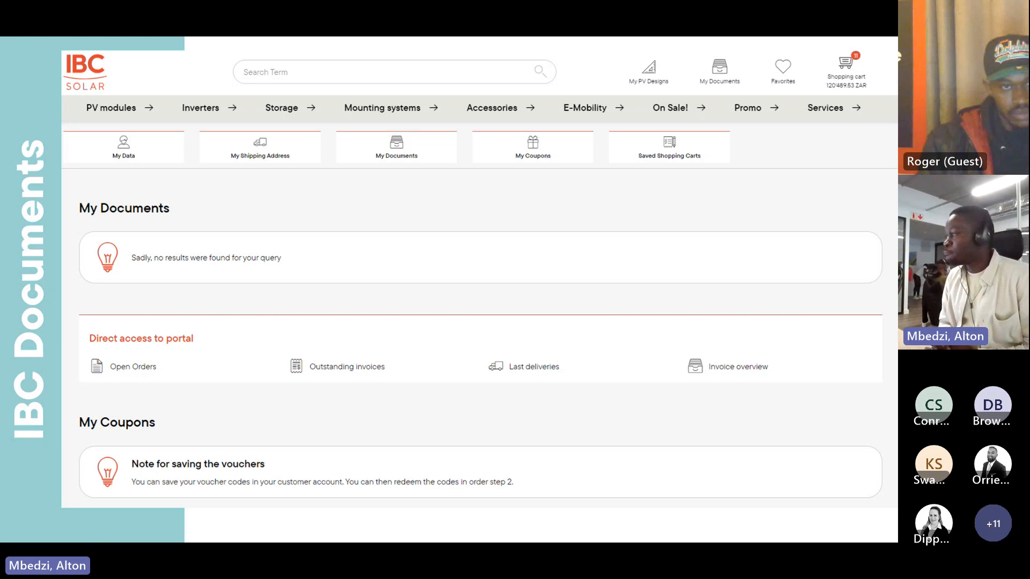
click(300, 277)
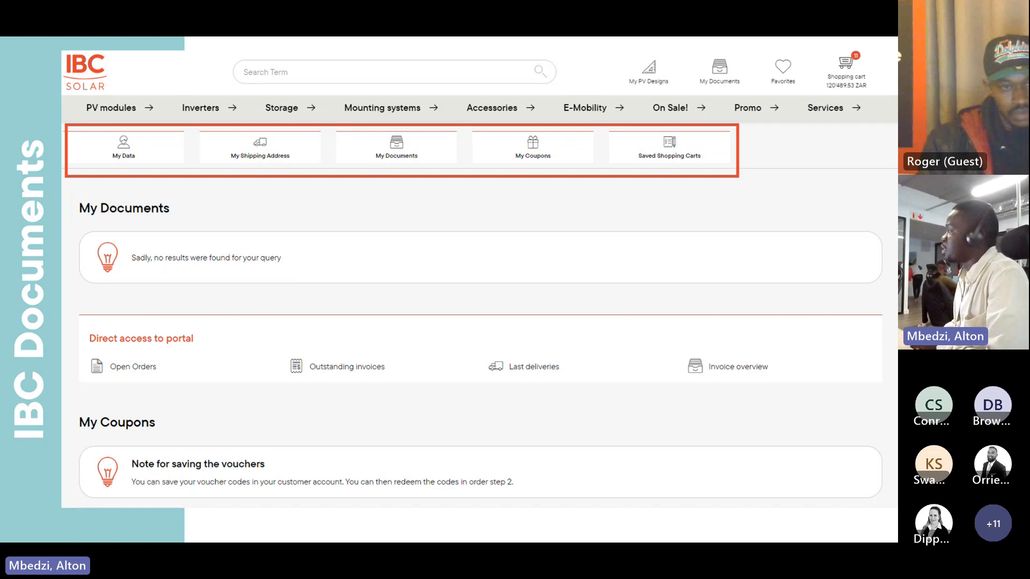
click(267, 150)
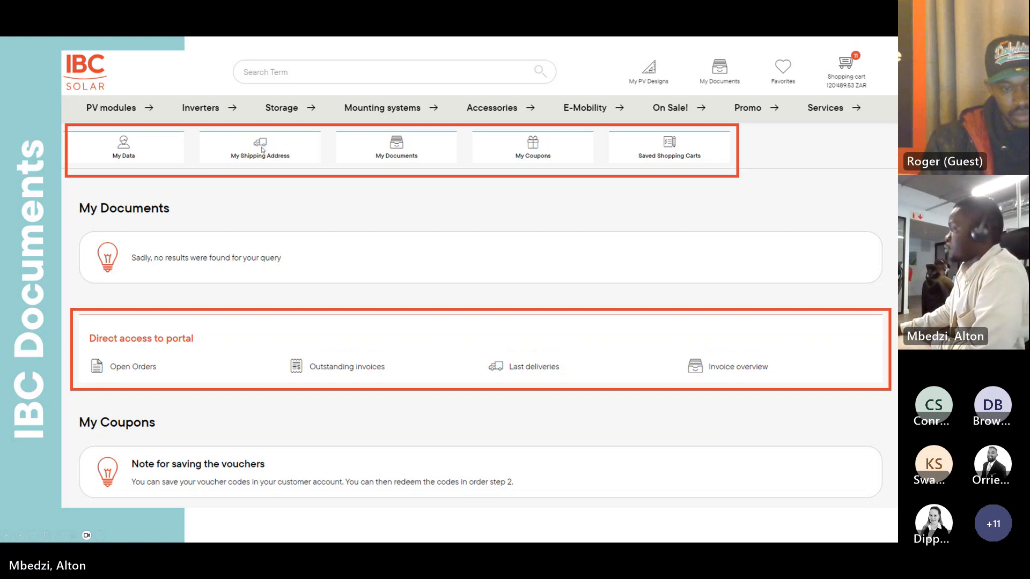
click(263, 150)
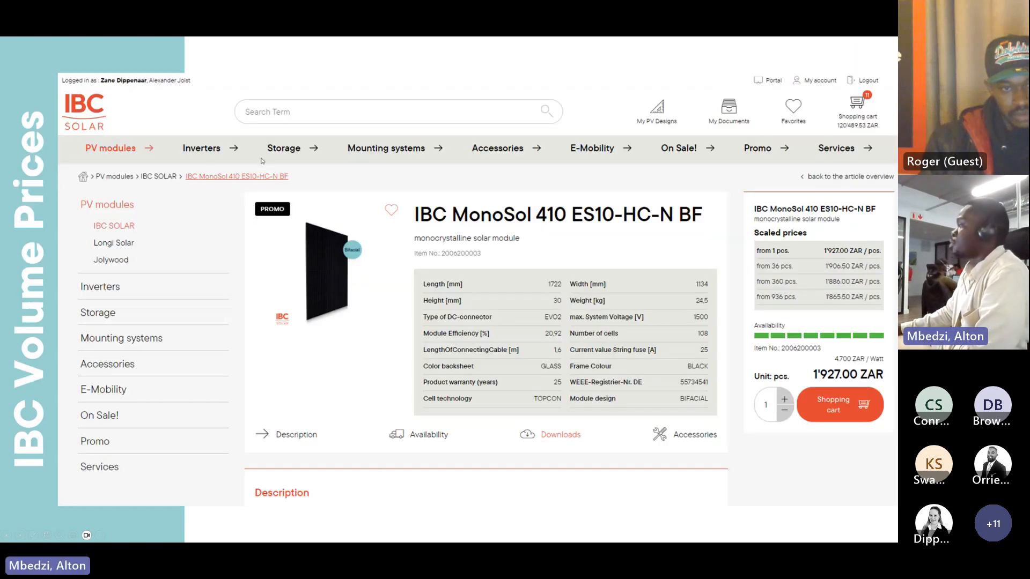
click(262, 159)
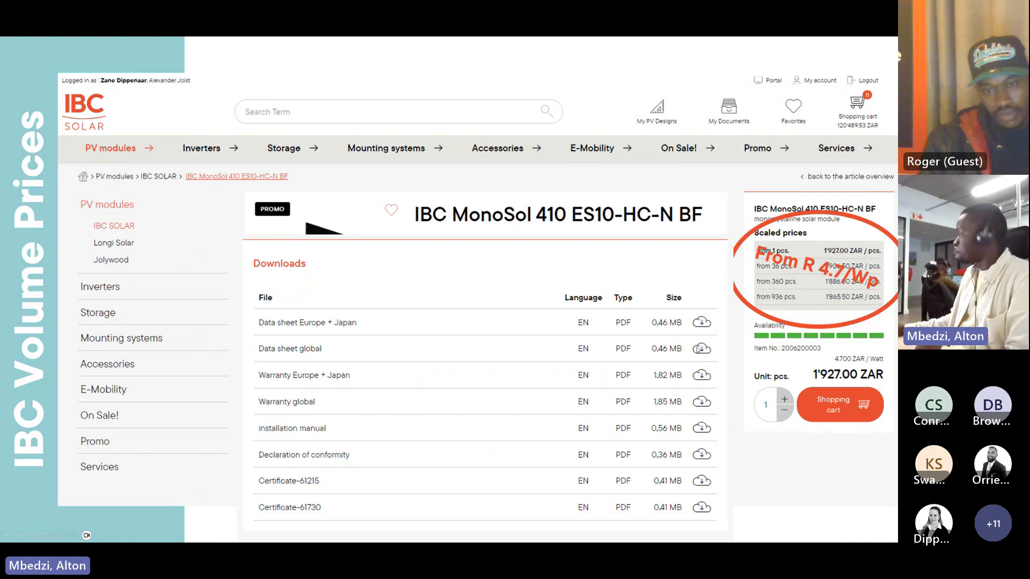
click(568, 271)
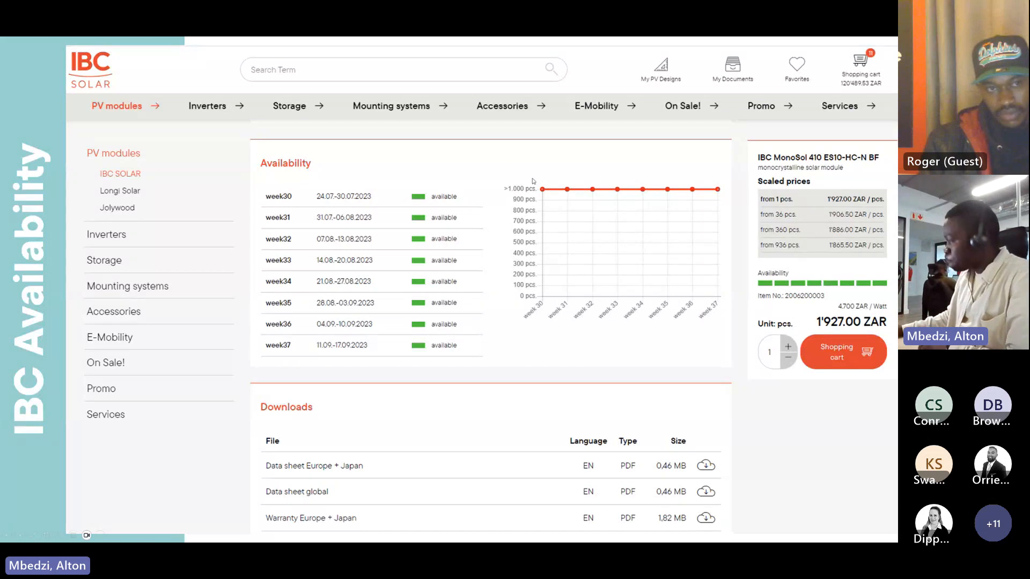
click(495, 193)
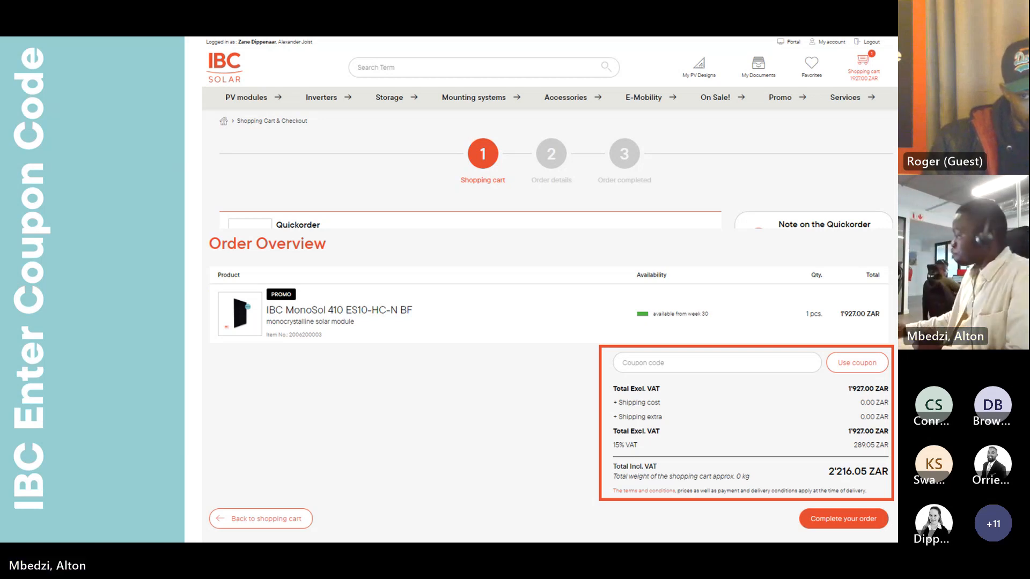
key(Right)
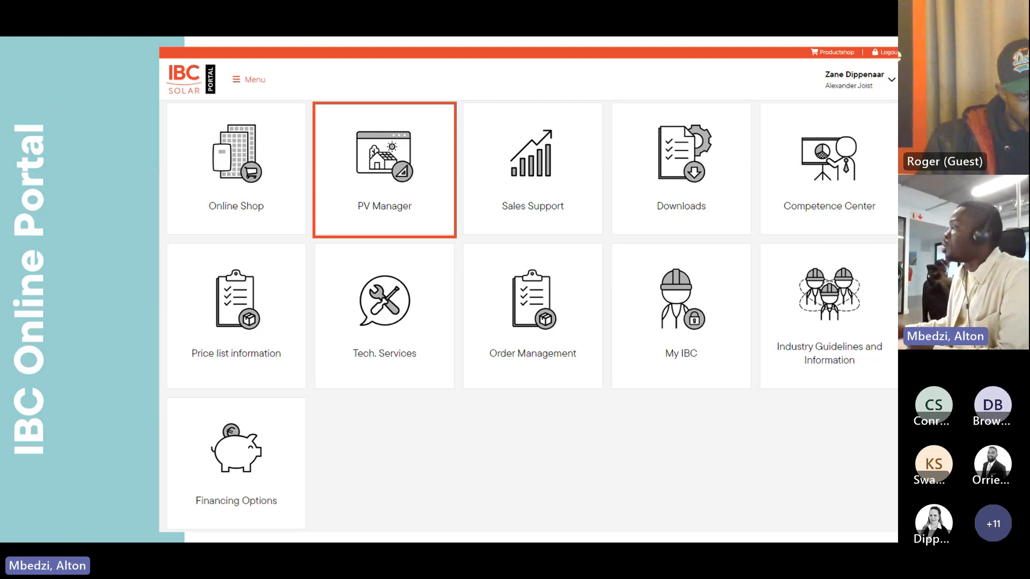
key(Right)
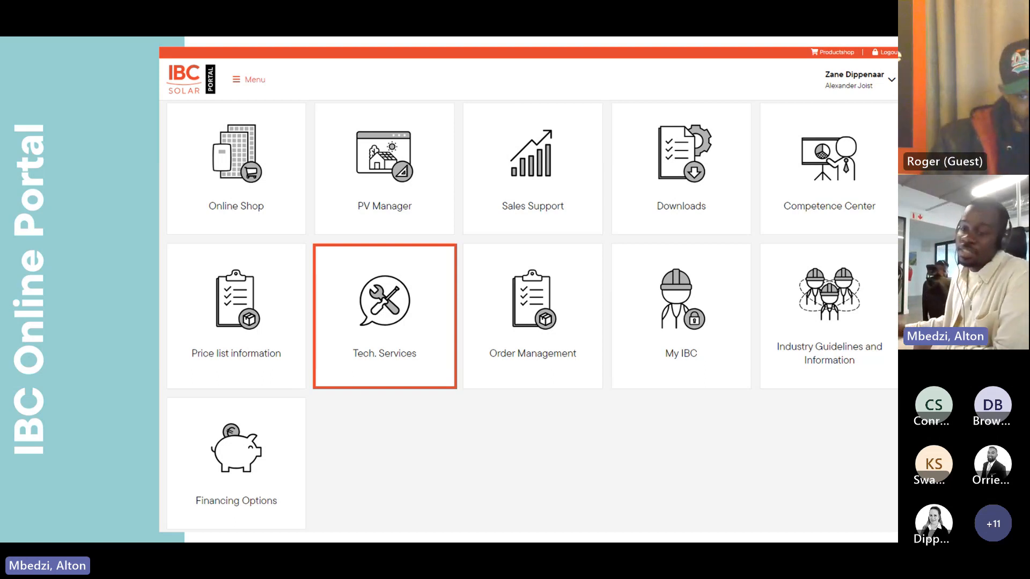
click(430, 349)
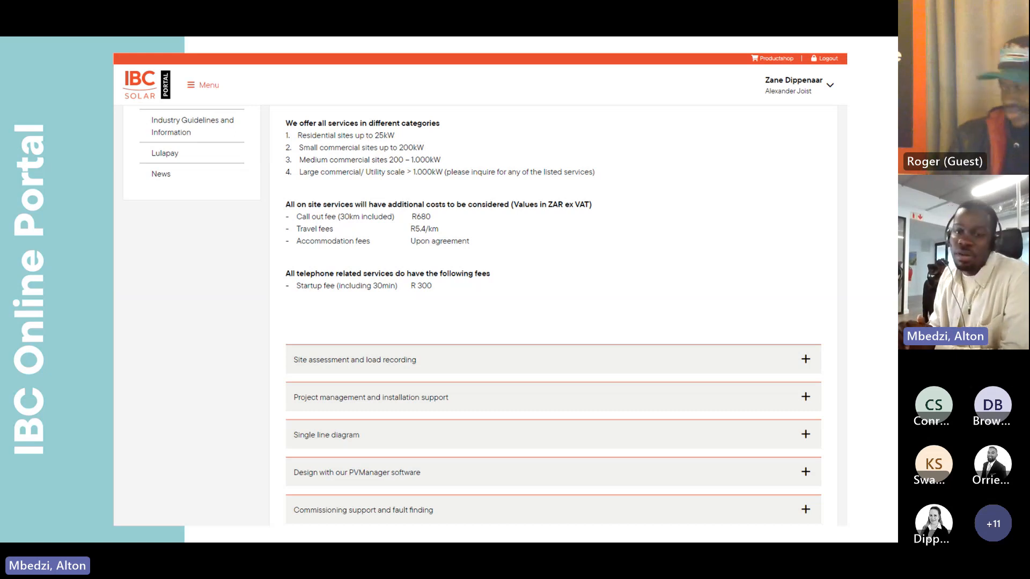
click(464, 371)
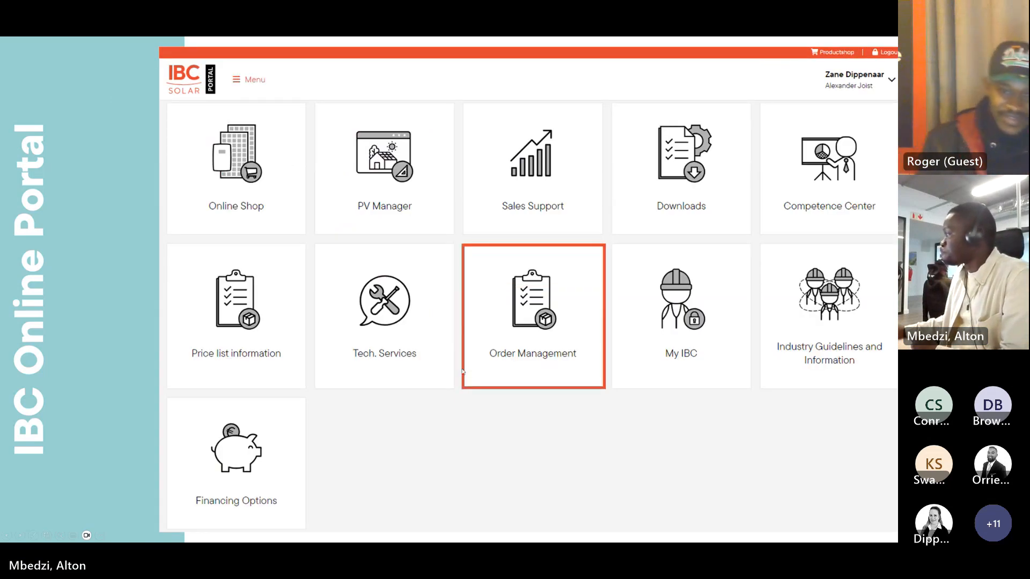
click(463, 371)
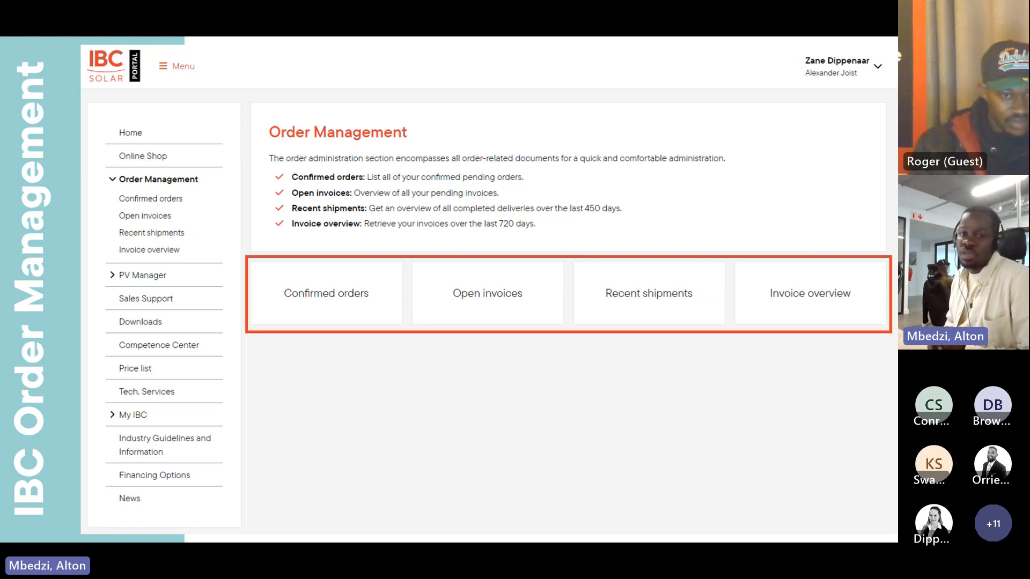
click(452, 328)
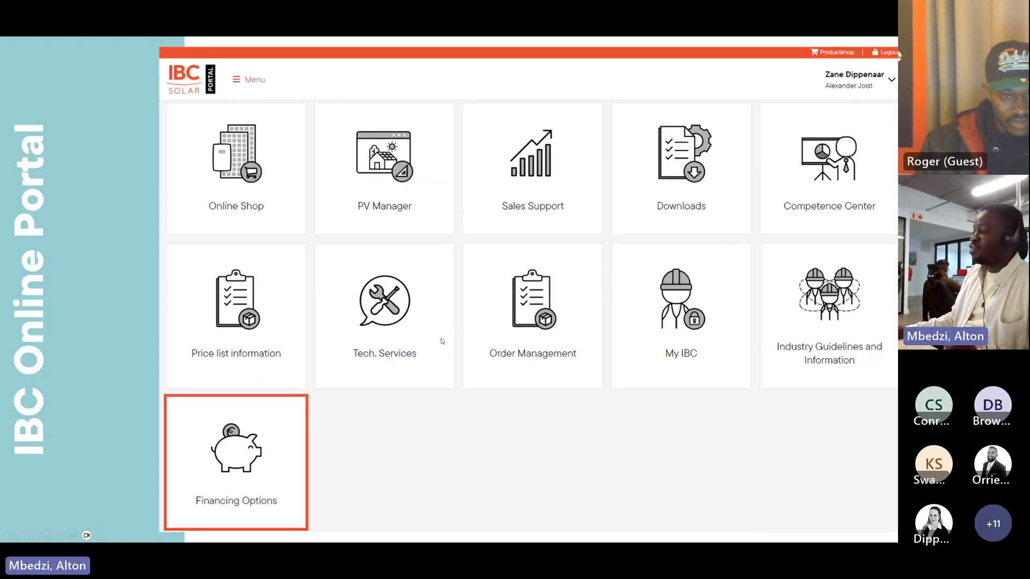
click(442, 349)
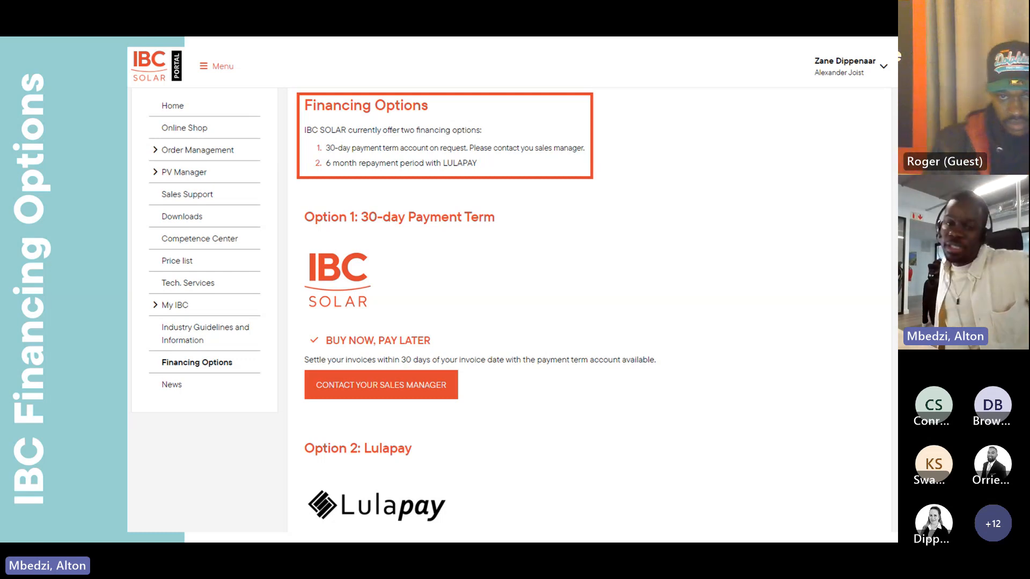
click(432, 359)
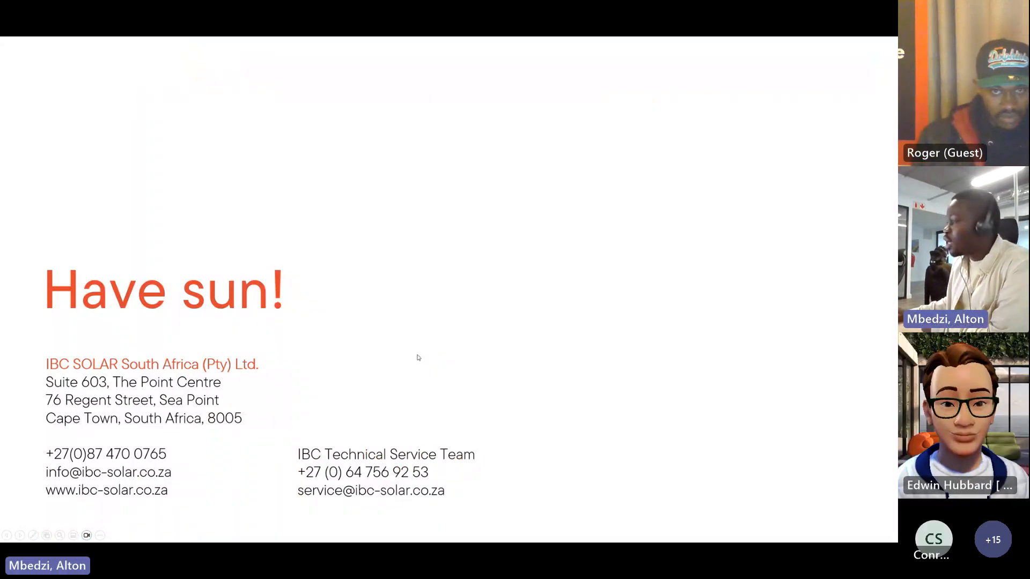
click(380, 295)
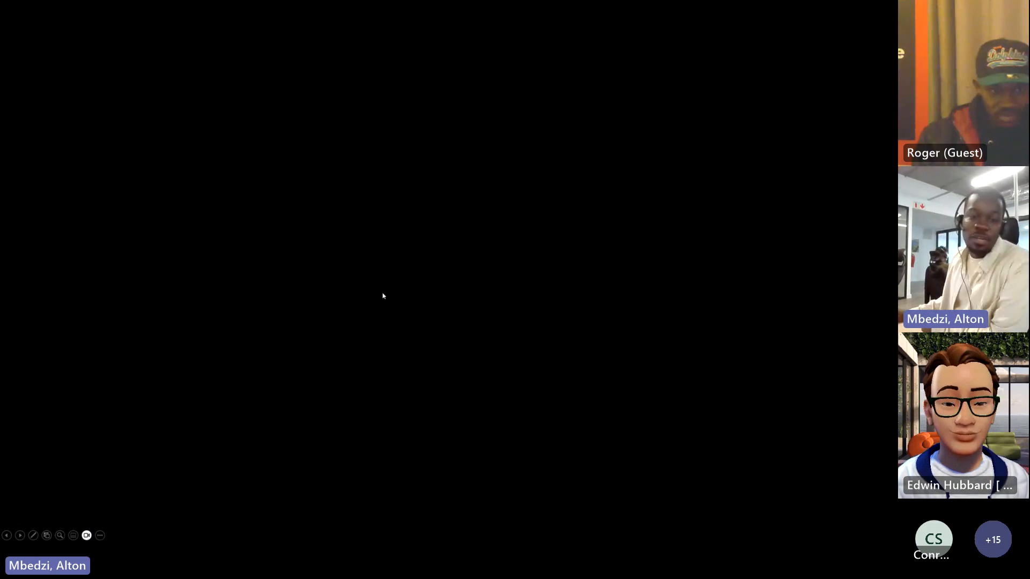
key(Left)
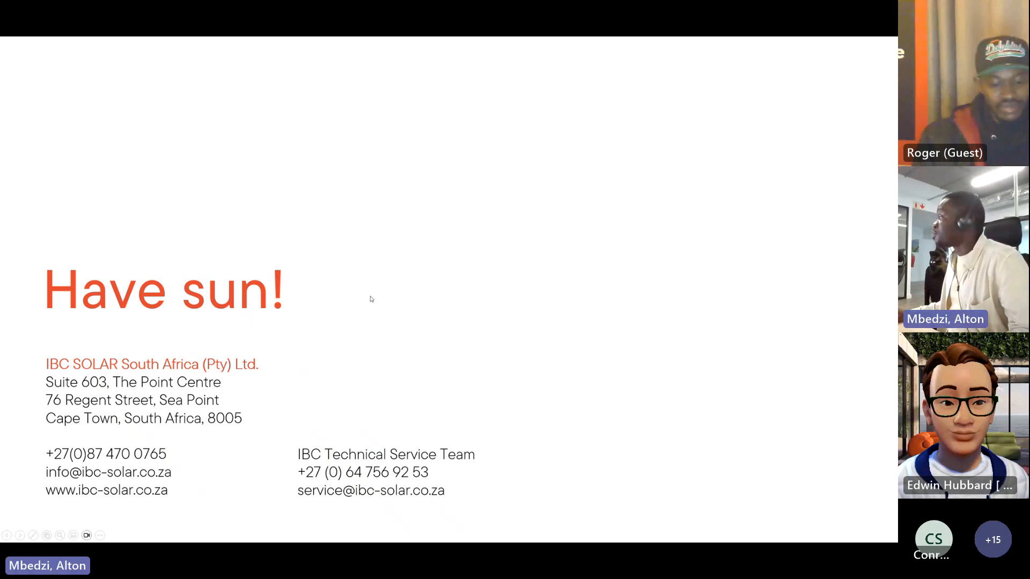
End the slide show and switch to PV Manager's project data form.
key(Escape)
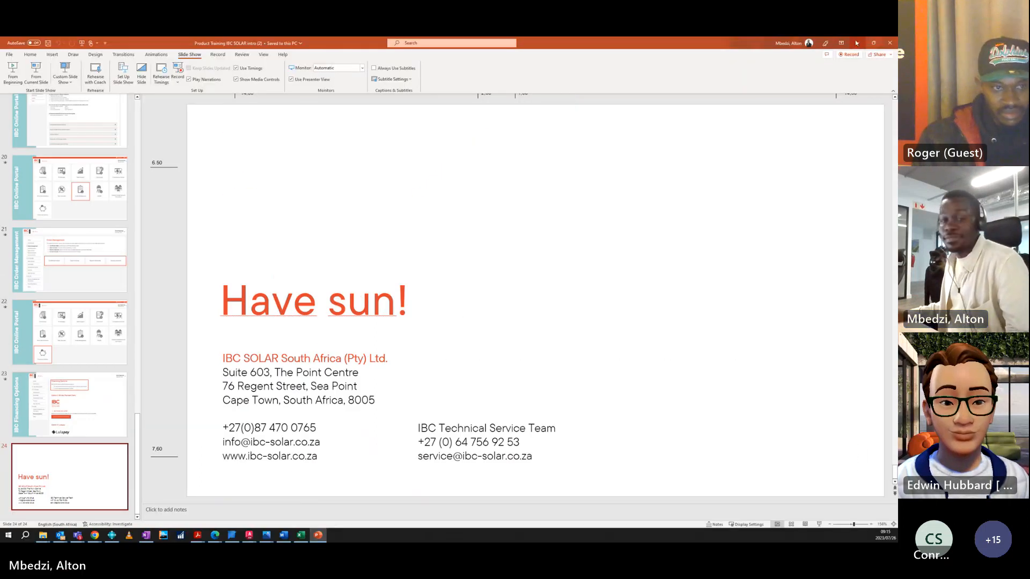
key(alt+Tab)
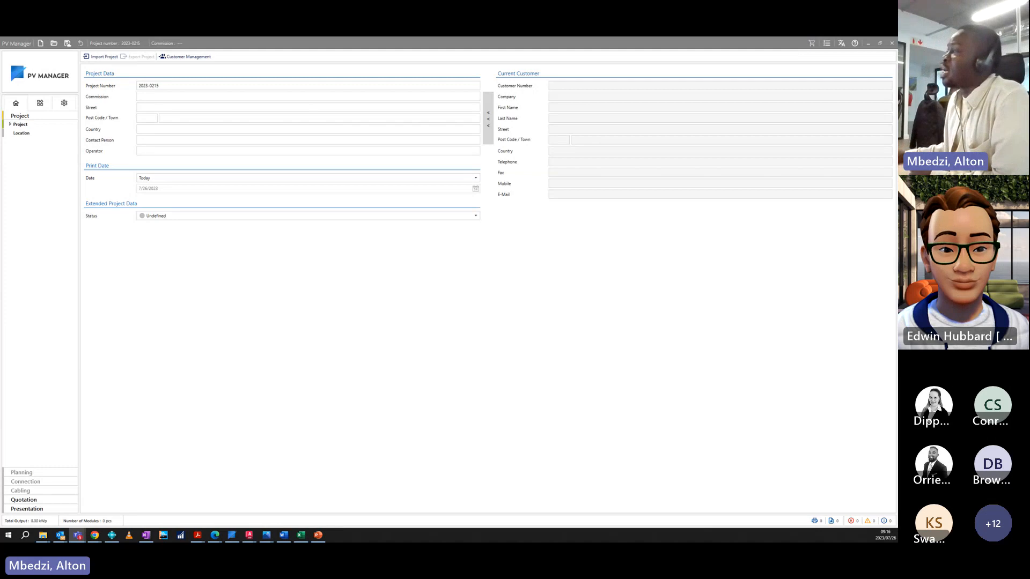
click(125, 76)
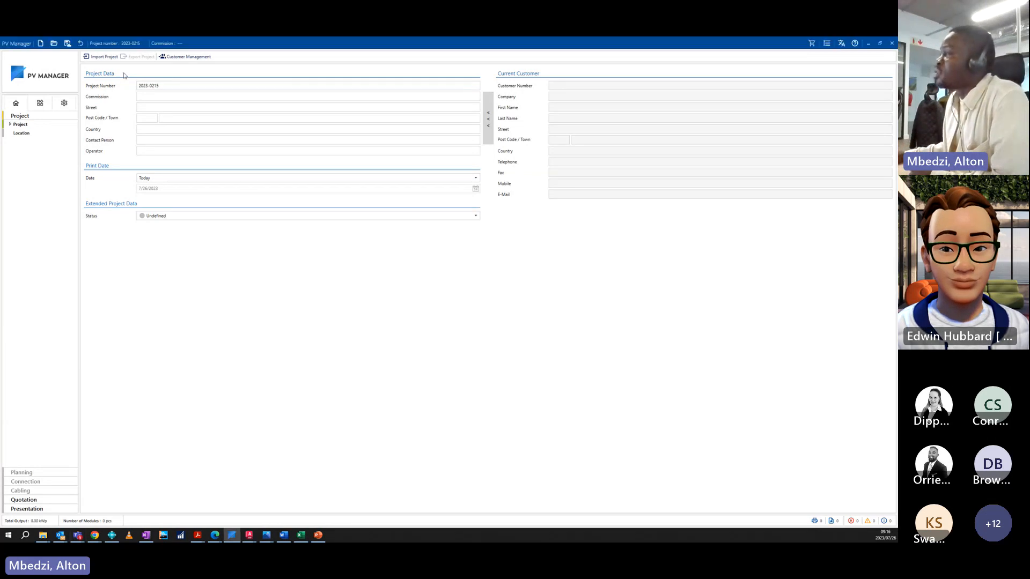
Enter PV MANAGER TRAINING as the project's commission, retyping the wording fully in capital letters.
click(158, 95)
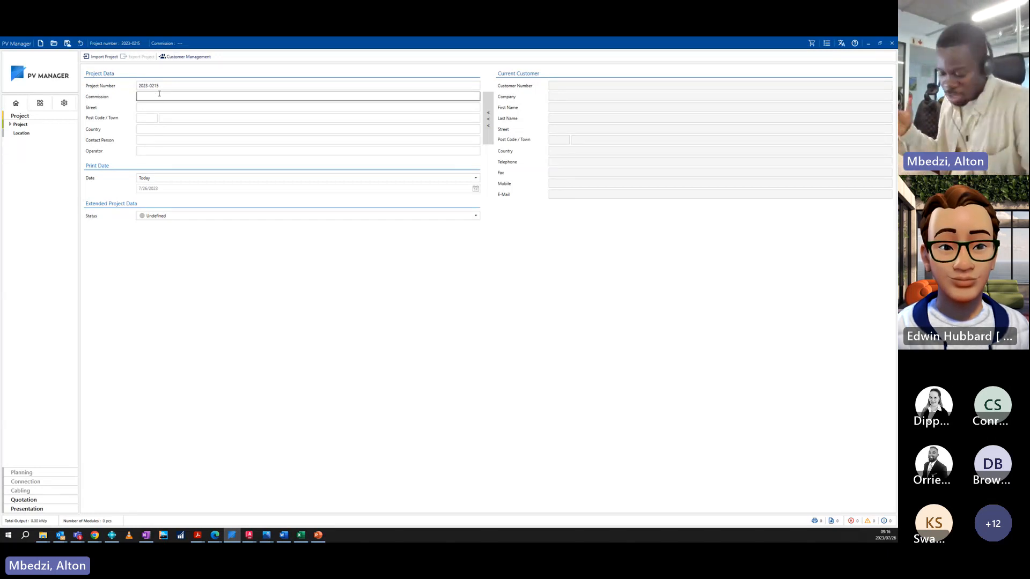
text(P)
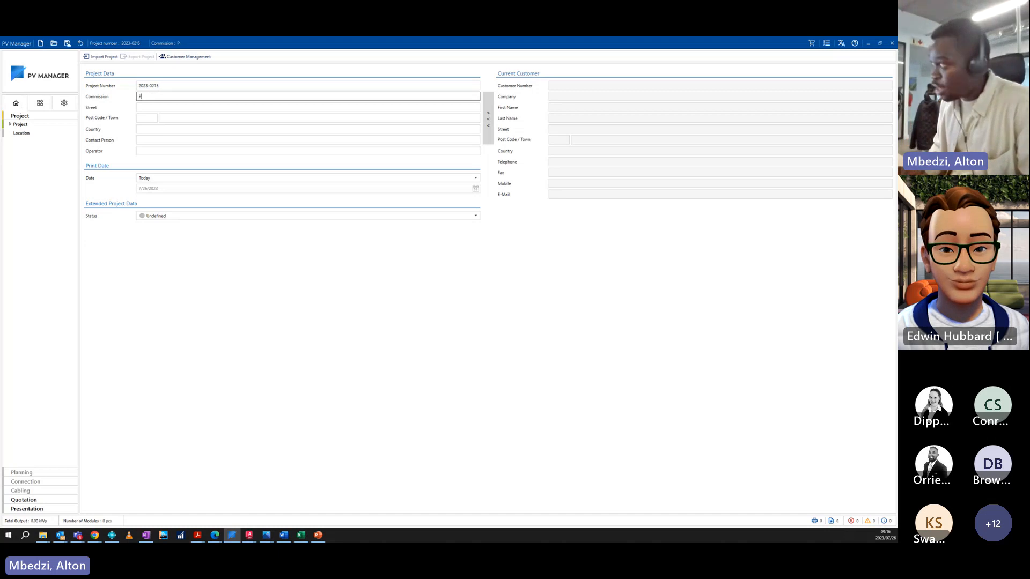
text(V m)
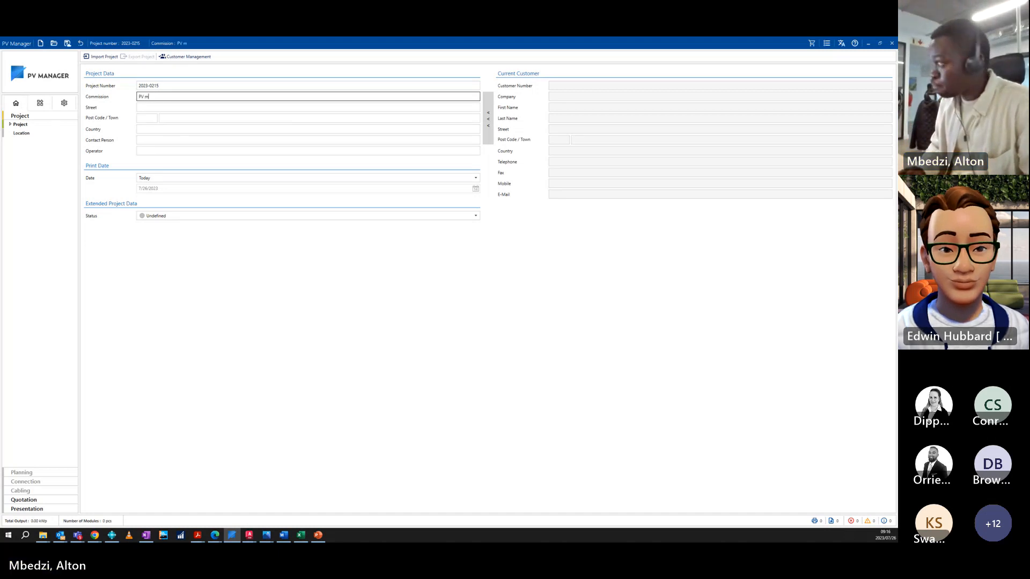
text(ANAGER T)
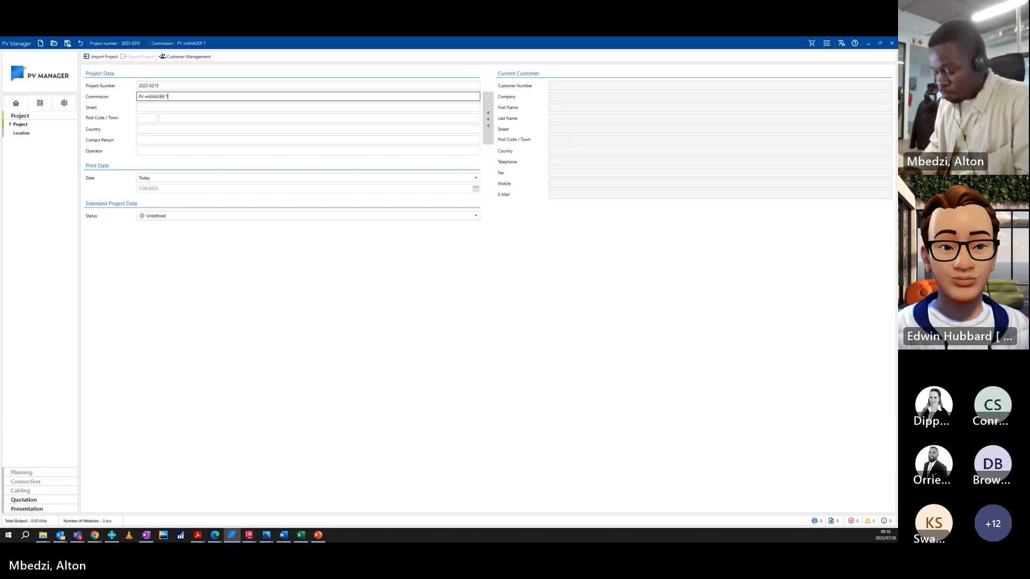
text(RAINING)
key(BackSpace)
key(BackSpace)
key(BackSpace)
key(BackSpace)
key(BackSpace)
key(BackSpace)
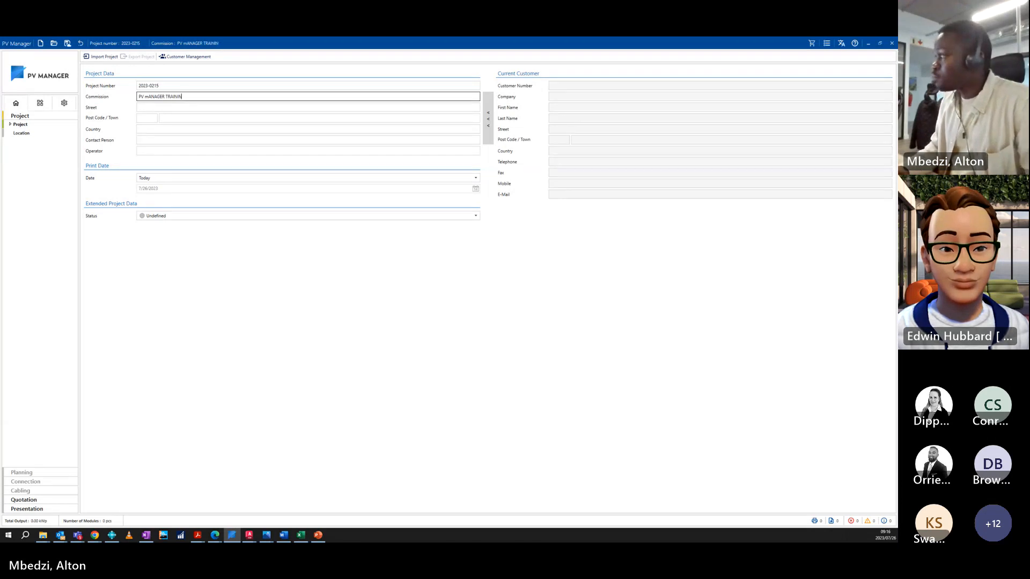
key(BackSpace)
key(BackSpace)
key(BackSpace)
key(BackSpace)
key(BackSpace)
key(BackSpace)
key(BackSpace)
key(BackSpace)
key(BackSpace)
key(BackSpace)
key(BackSpace)
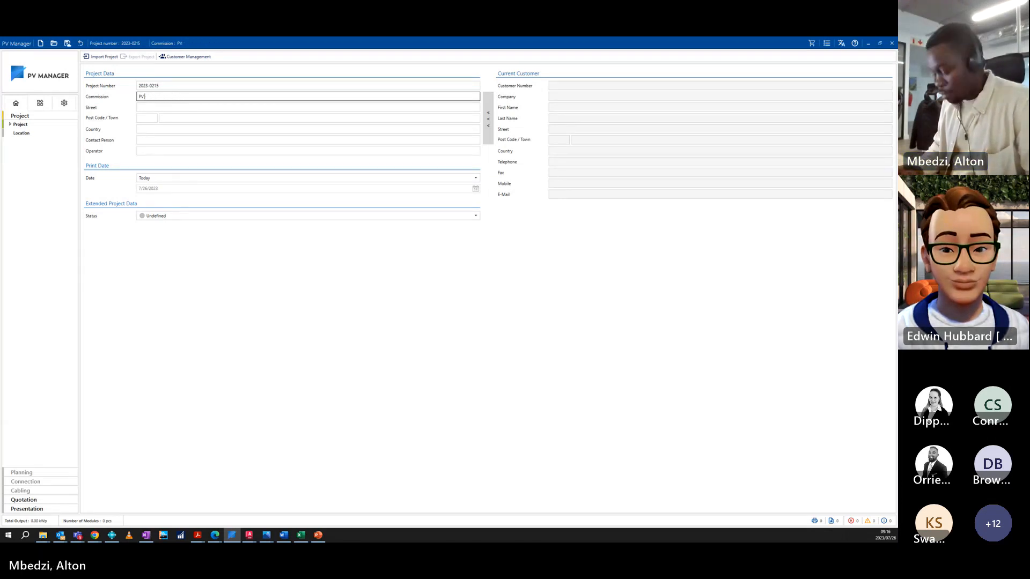
text(M)
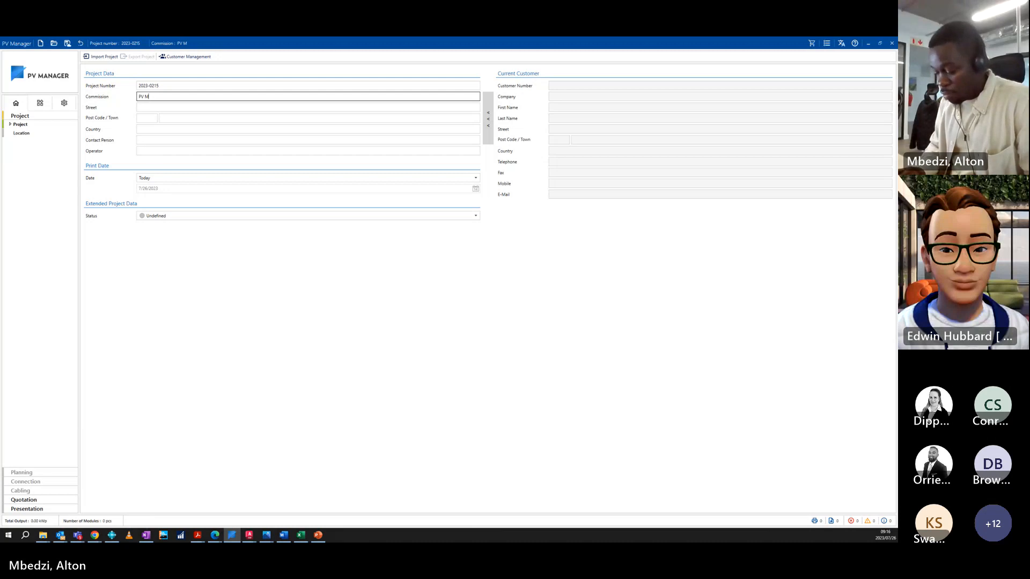
text(ANAG)
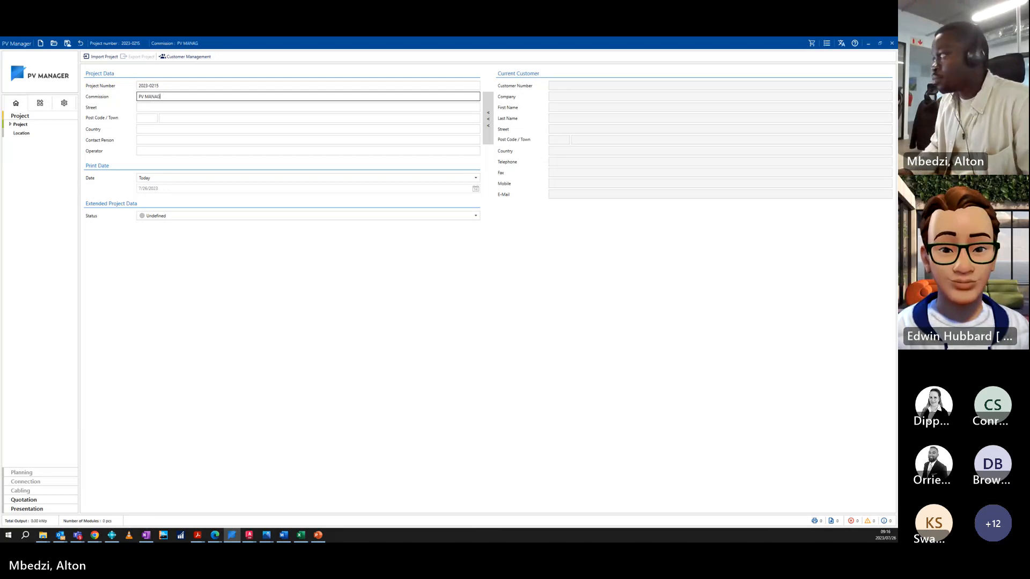
text(ERER TRAINING)
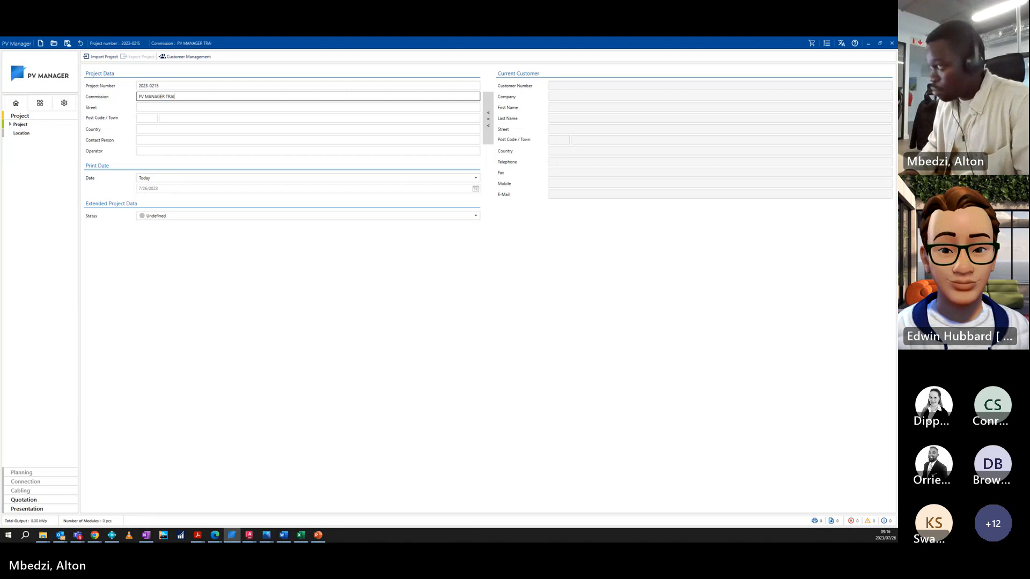
Fill in the project address with placeholders: 12 for the street and post code, 123 for the town.
click(185, 107)
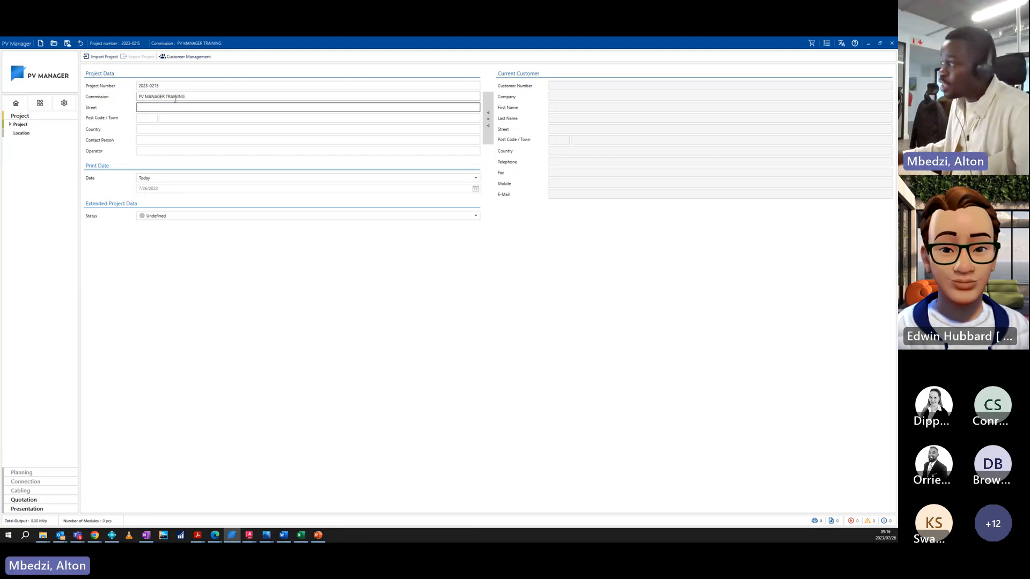
text(12)
key(Tab)
text(12)
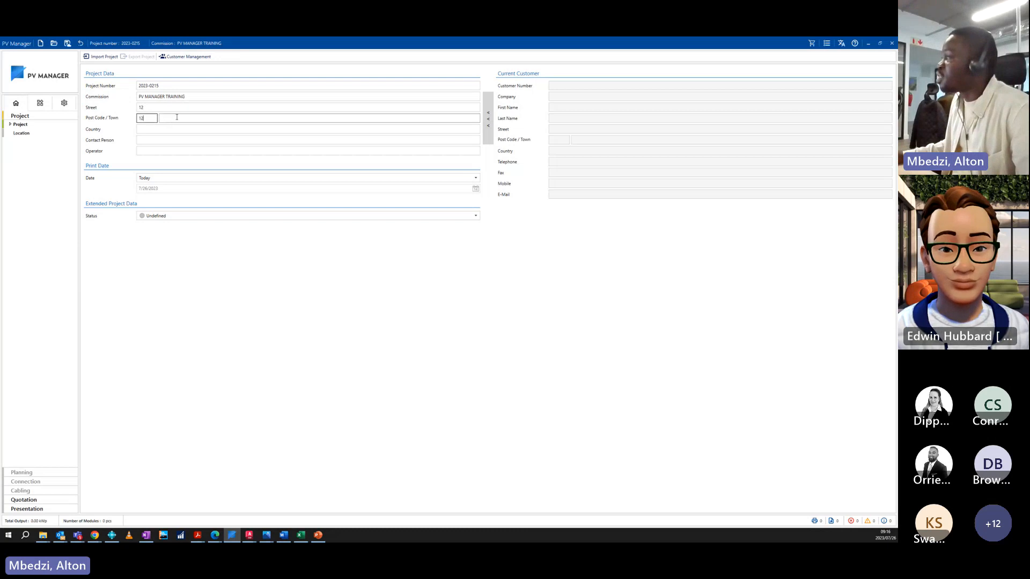
click(176, 117)
text(123)
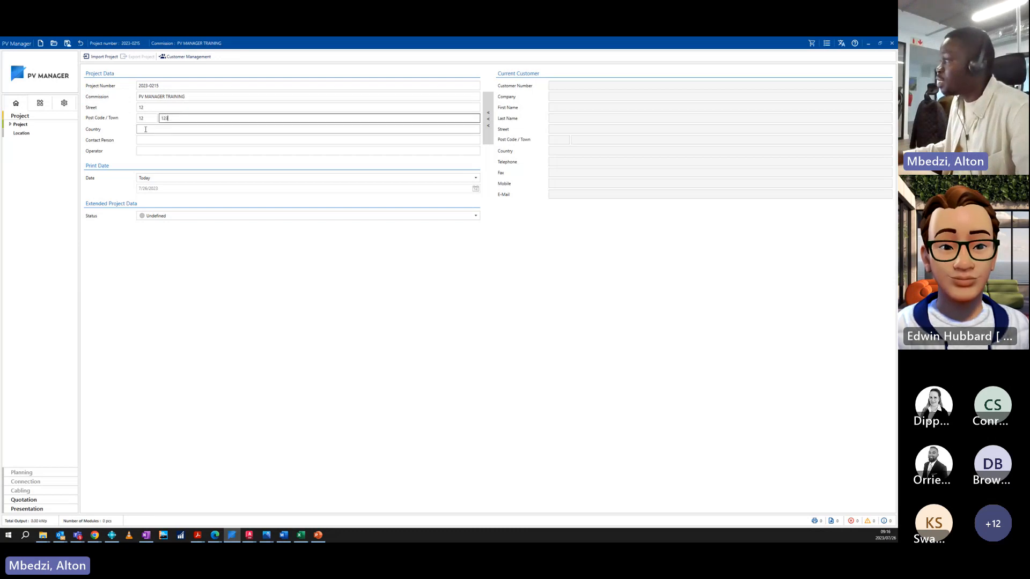
Enter the placeholder 12 as the project's country, contact person and operator.
key(Tab)
text(12)
key(Tab)
text(12)
key(Tab)
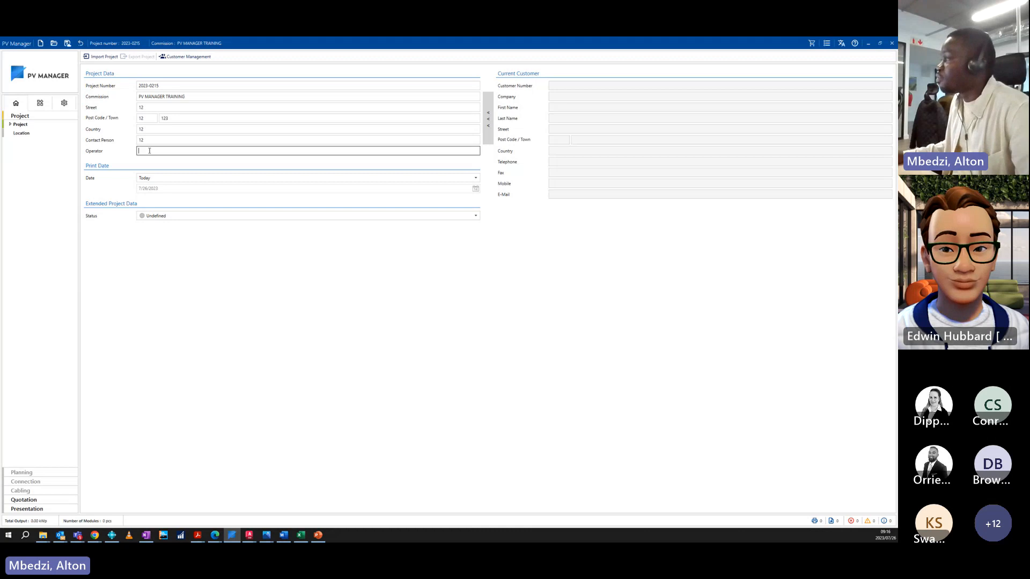
text(12)
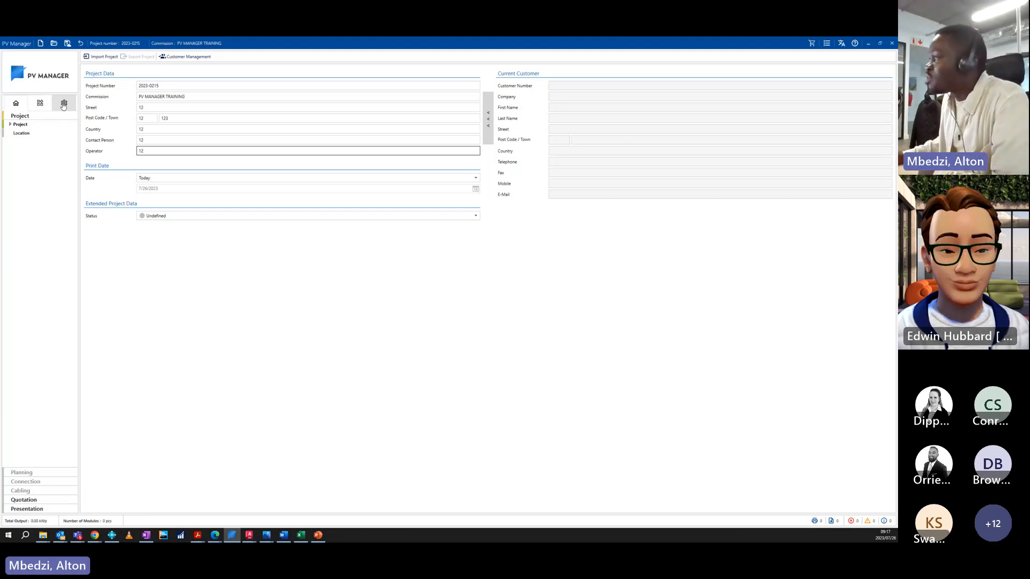
Examine the company details and the 340W Trina Solar entry among the own modules in the management data, and return to the project data.
click(64, 105)
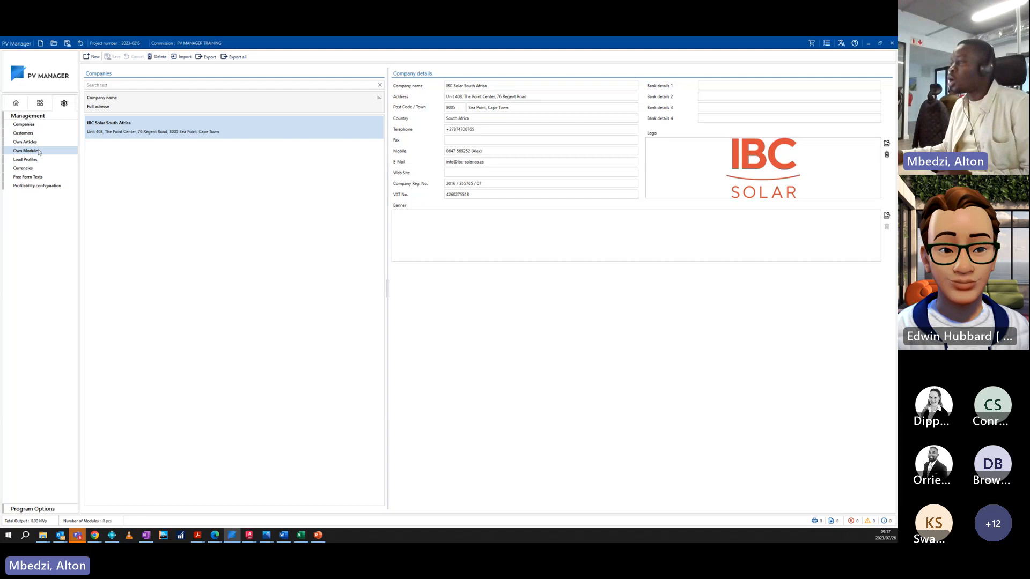
click(39, 152)
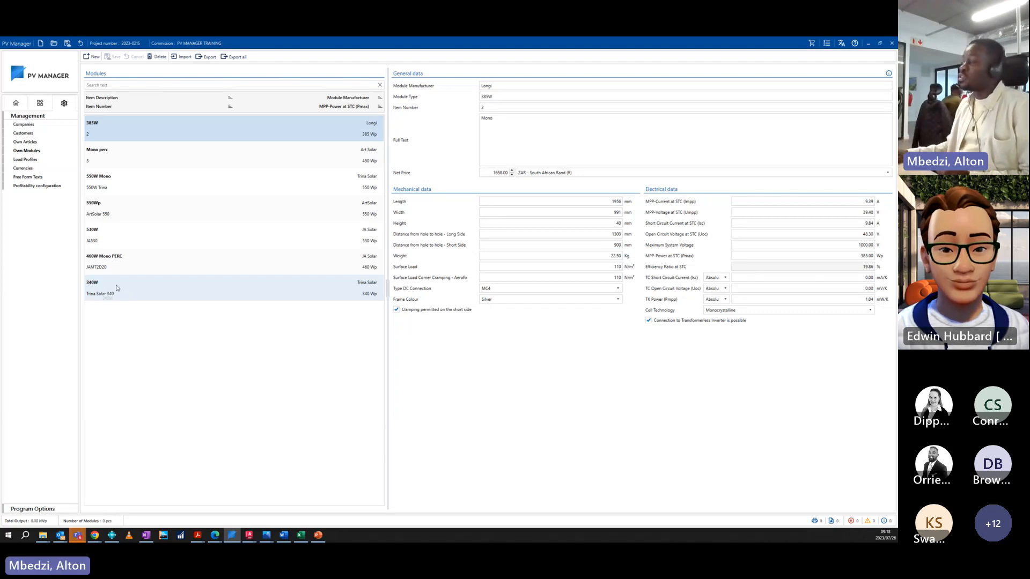
click(242, 299)
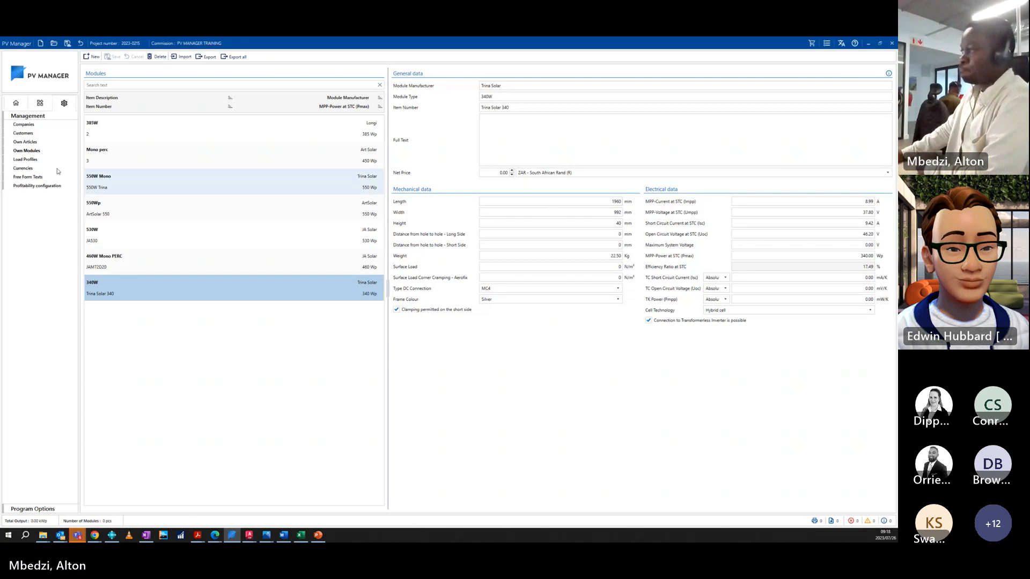
click(30, 124)
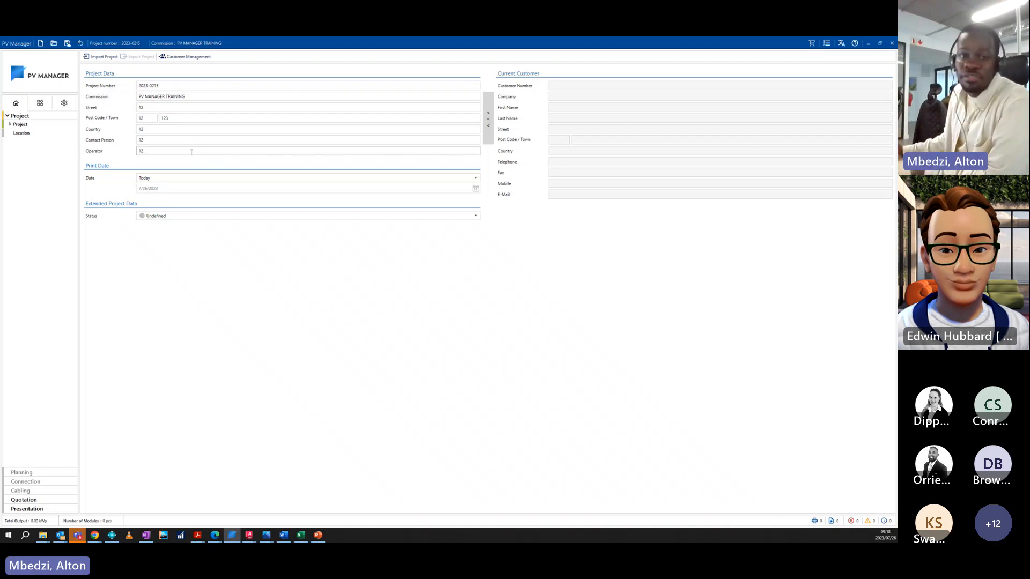
Expand the project entry's subordinate pages and open the project's location settings.
click(9, 119)
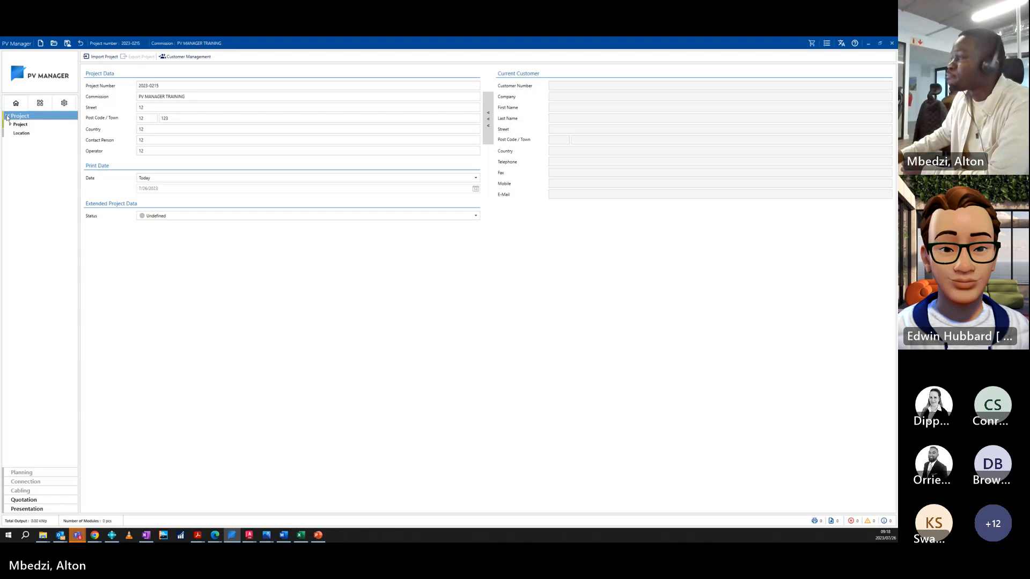
click(10, 124)
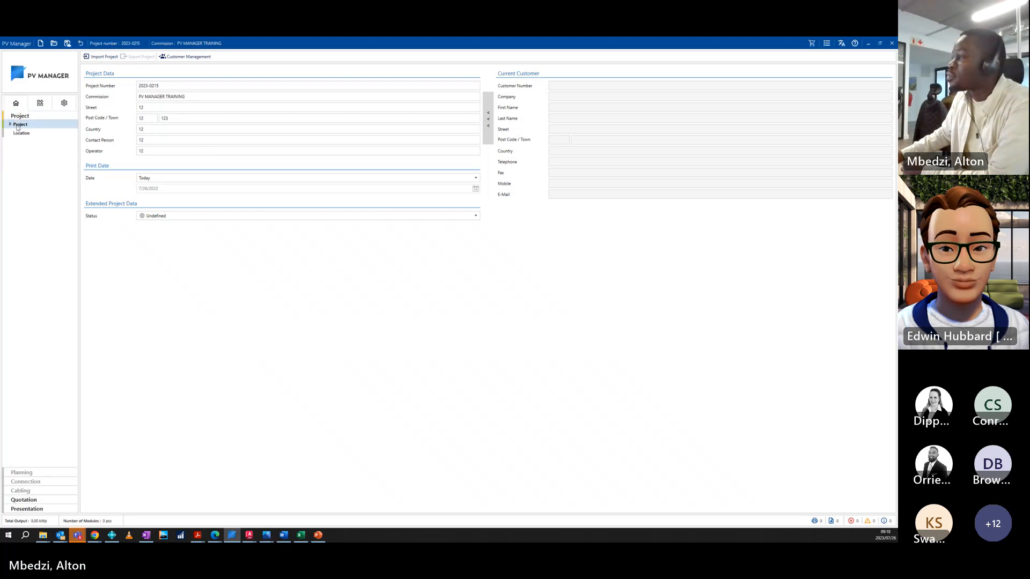
click(10, 125)
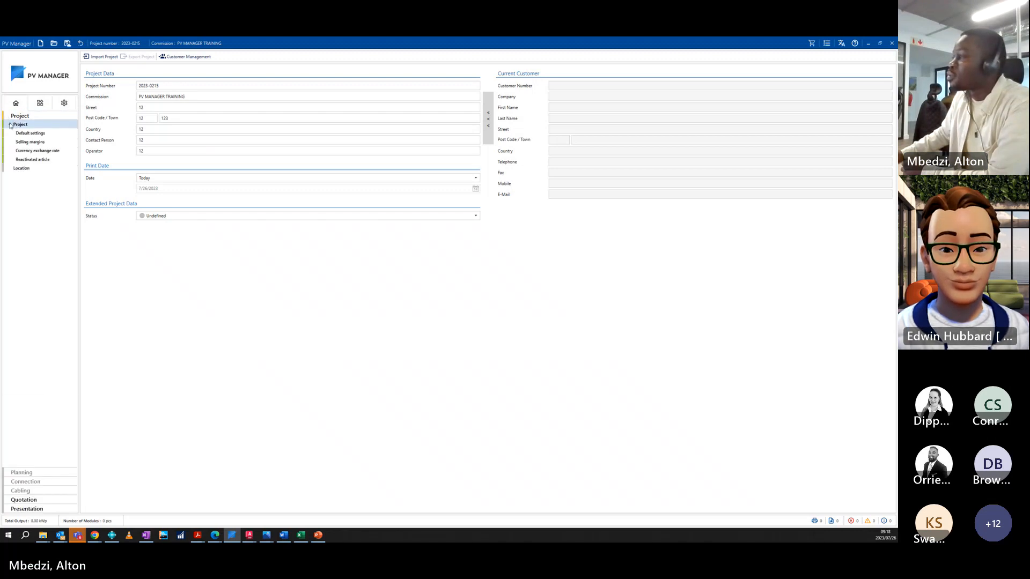
click(23, 169)
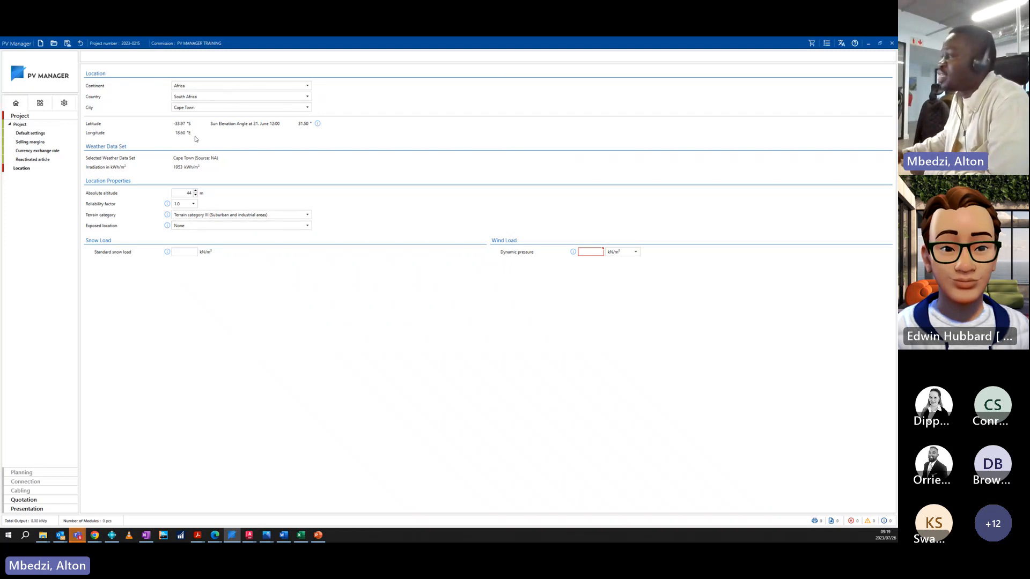
Check the available continents and select Cape Town as the project's city.
click(244, 86)
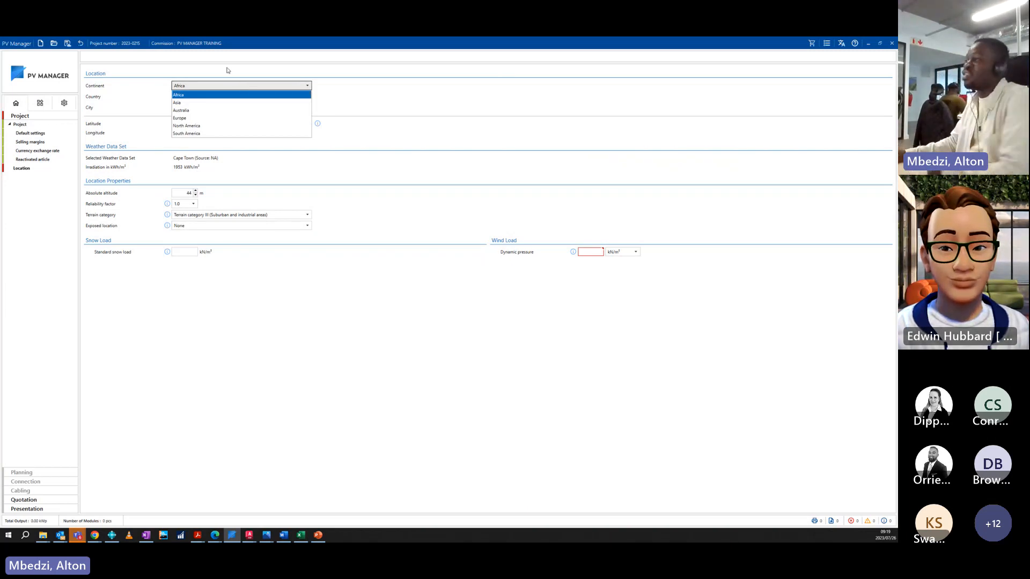
click(367, 108)
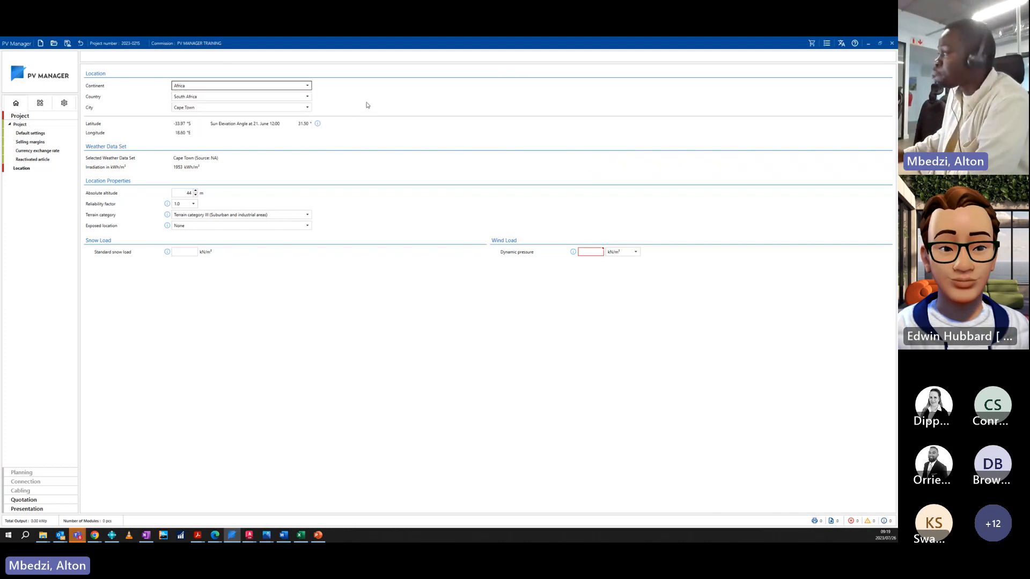
click(204, 111)
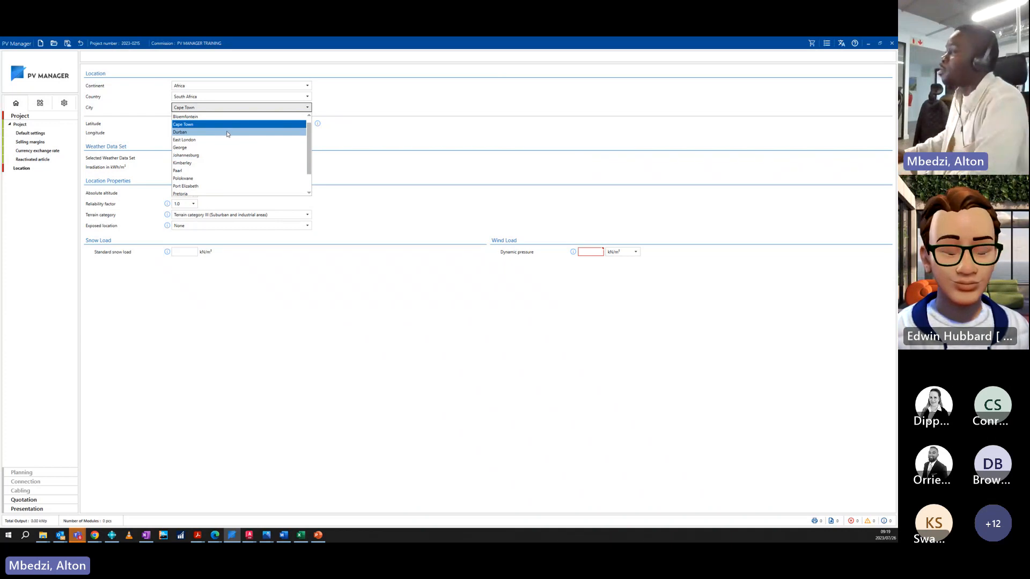
click(216, 127)
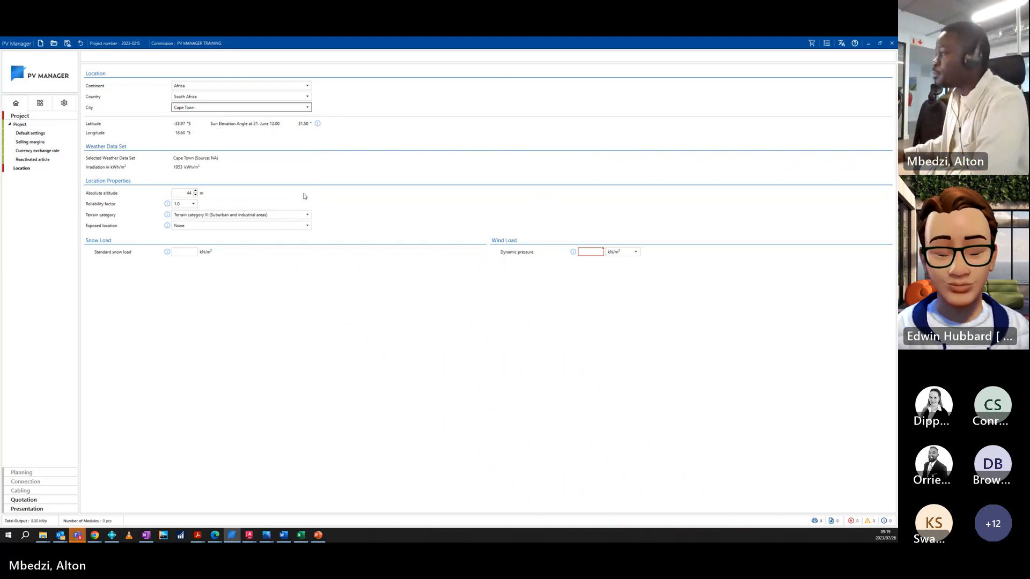
Set the location's standard snow load to 0 kN/m².
click(180, 252)
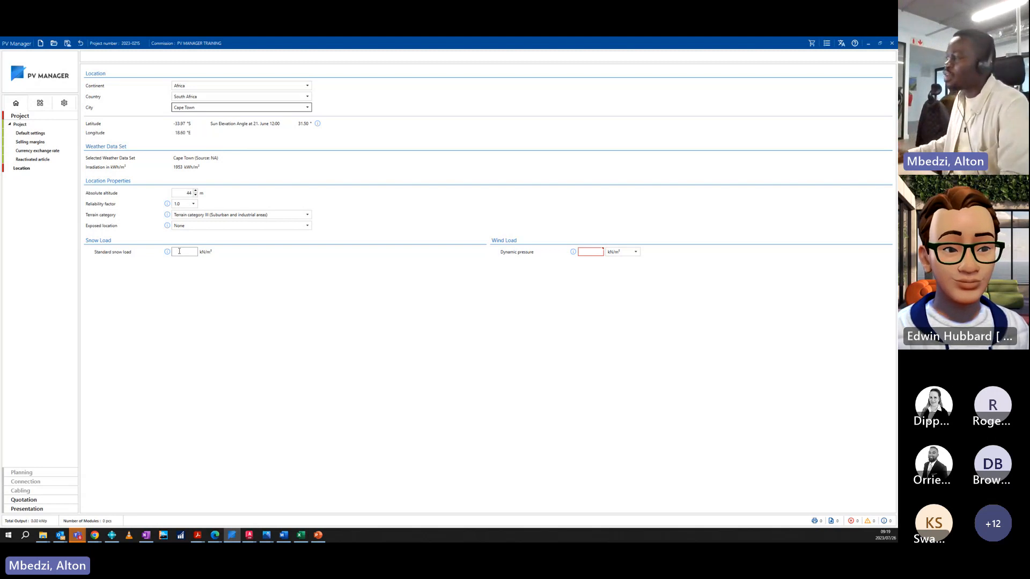
click(185, 251)
text(0)
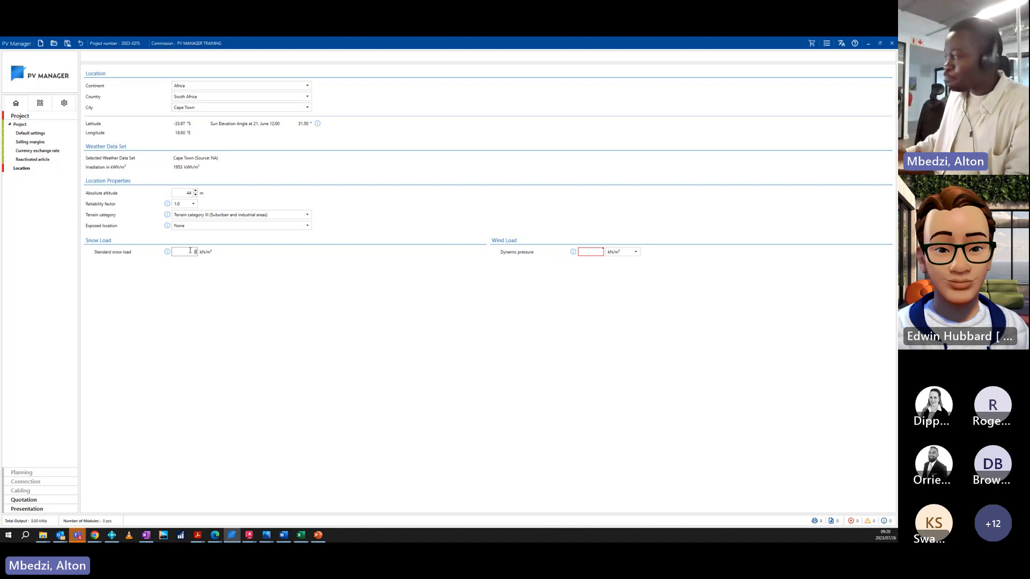
Switch the wind load unit to m/s and set the wind speed to 25 m/s.
click(589, 253)
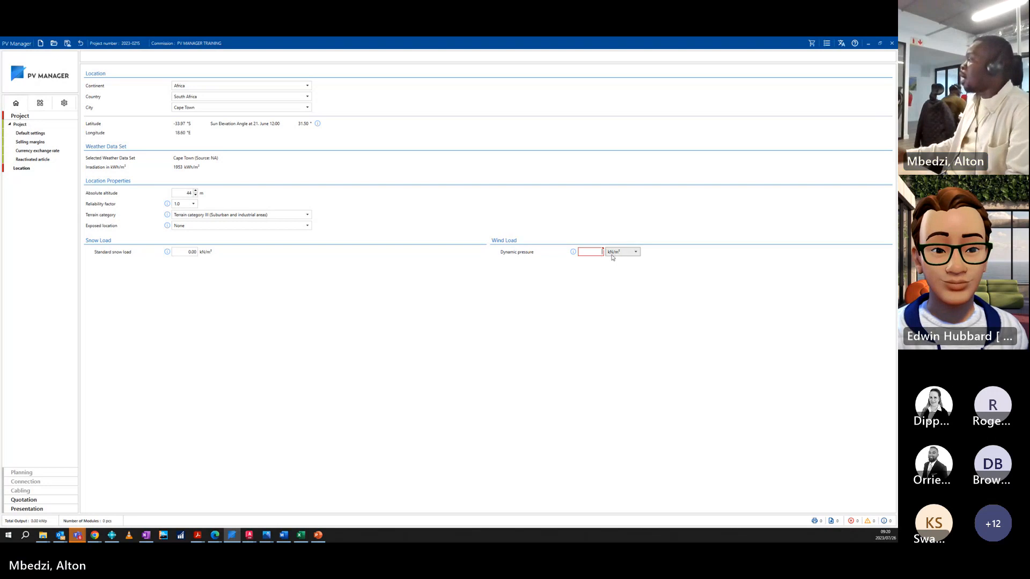
click(617, 253)
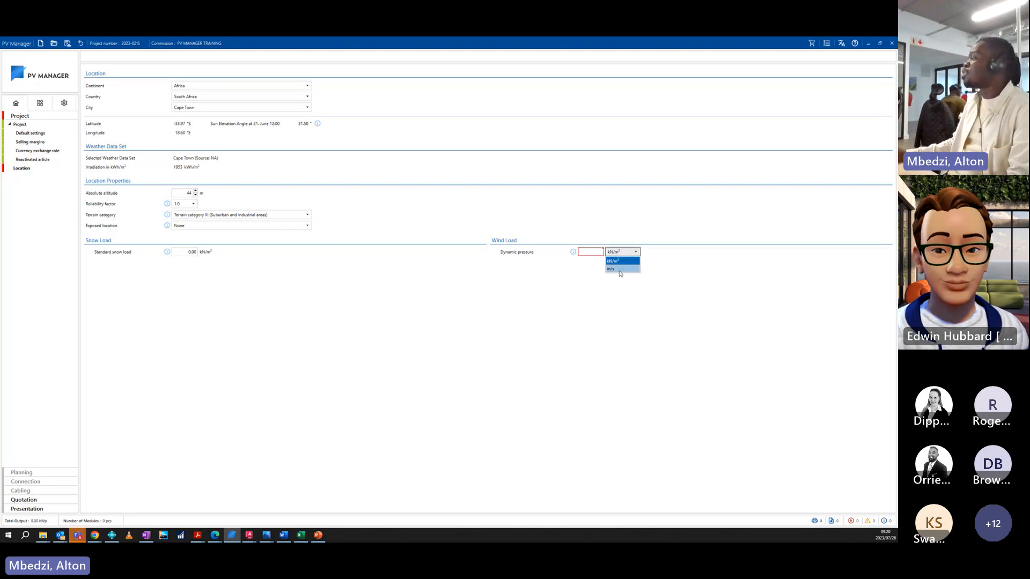
click(621, 270)
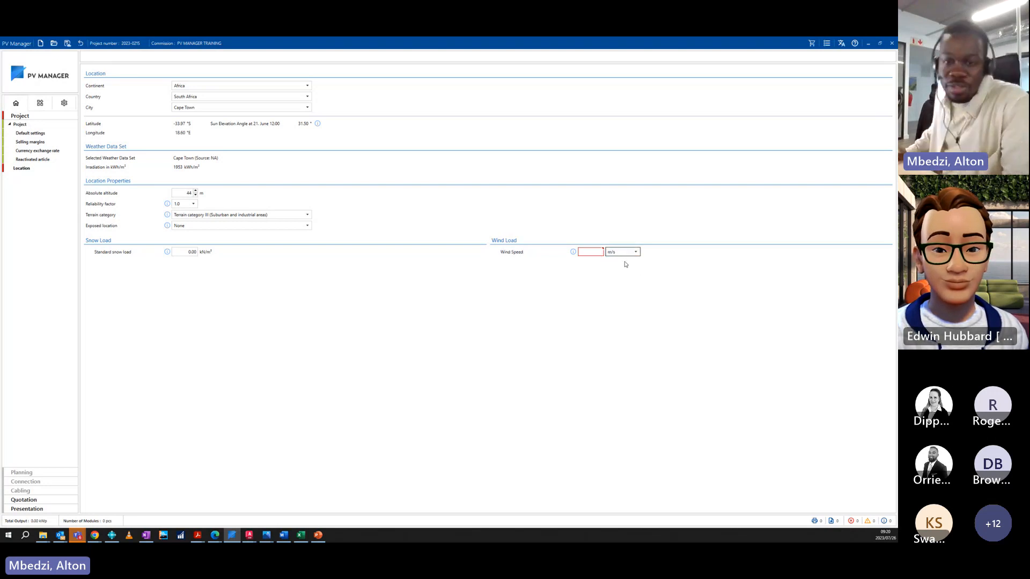
click(588, 263)
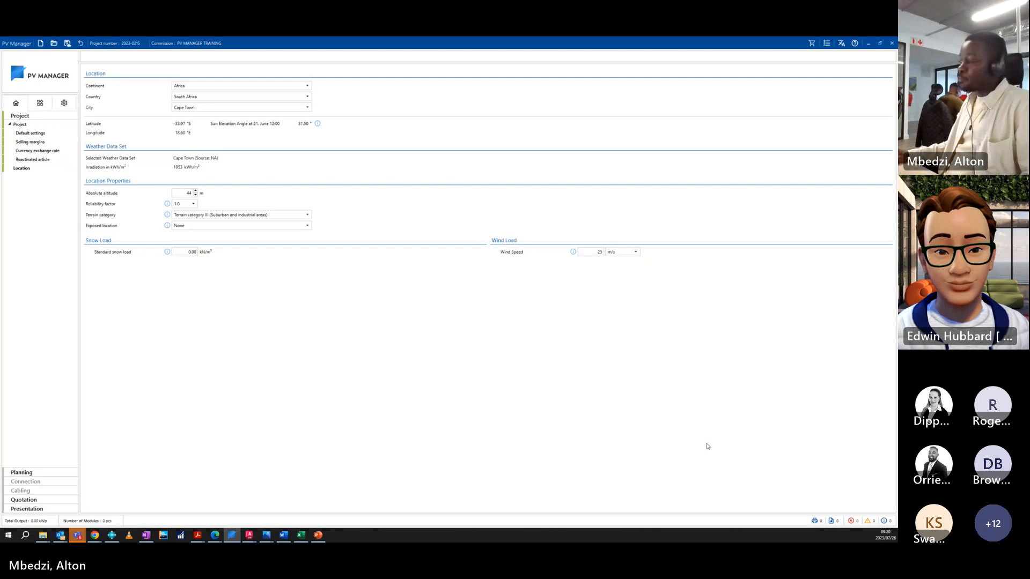
Open the planning area and draw an image overlay about 97 m wide and 45.5 m high on the grid.
click(31, 476)
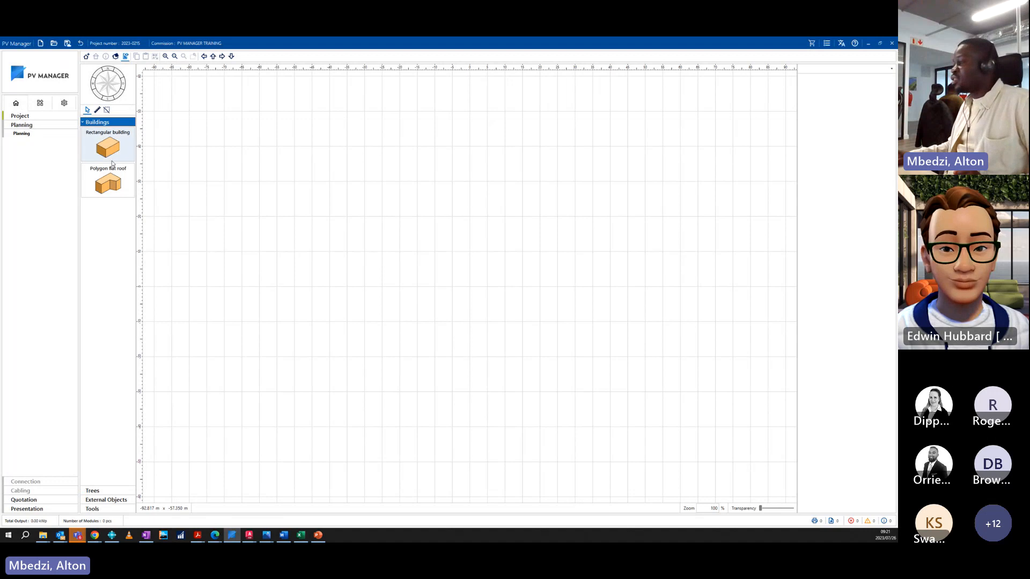
click(93, 509)
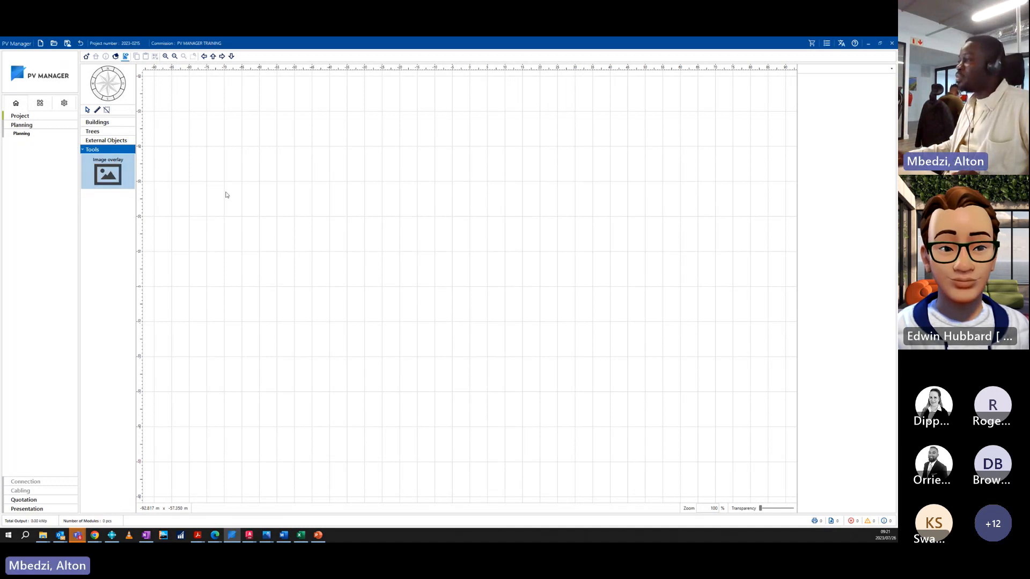
drag(229, 163, 570, 323)
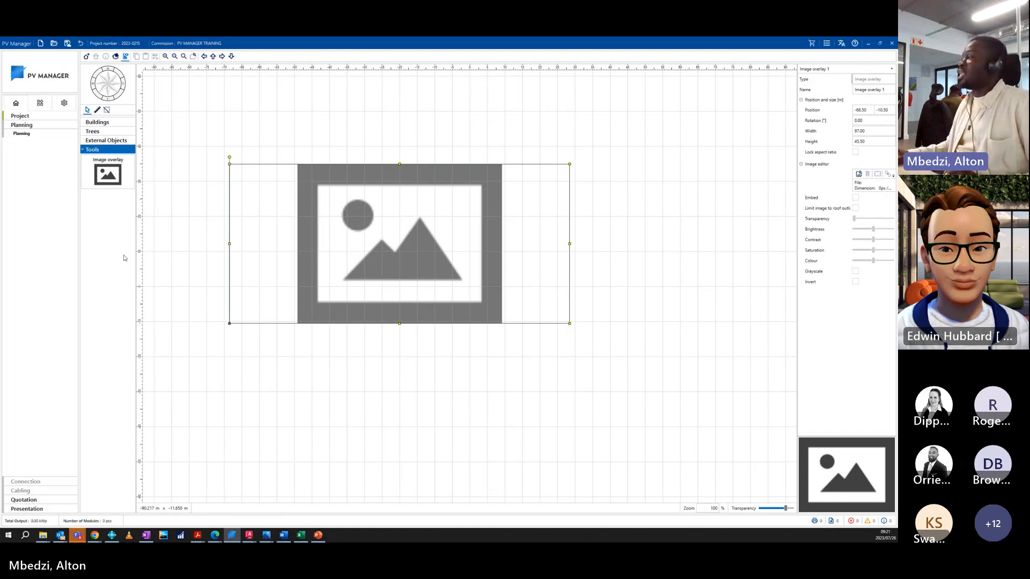
Load the "house roof" picture from the Smart homes folder into the image overlay.
double_click(375, 238)
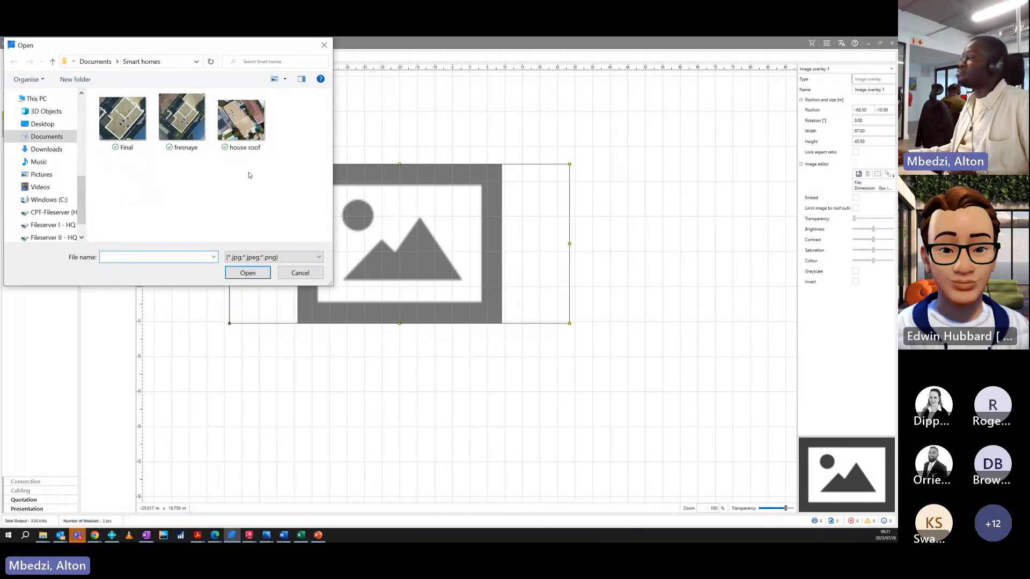
click(252, 127)
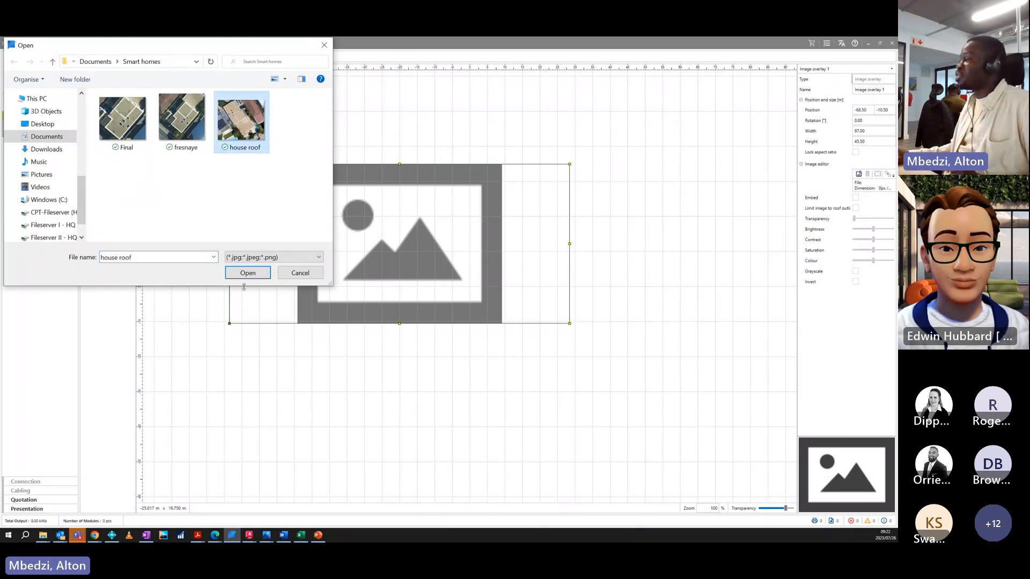
click(247, 275)
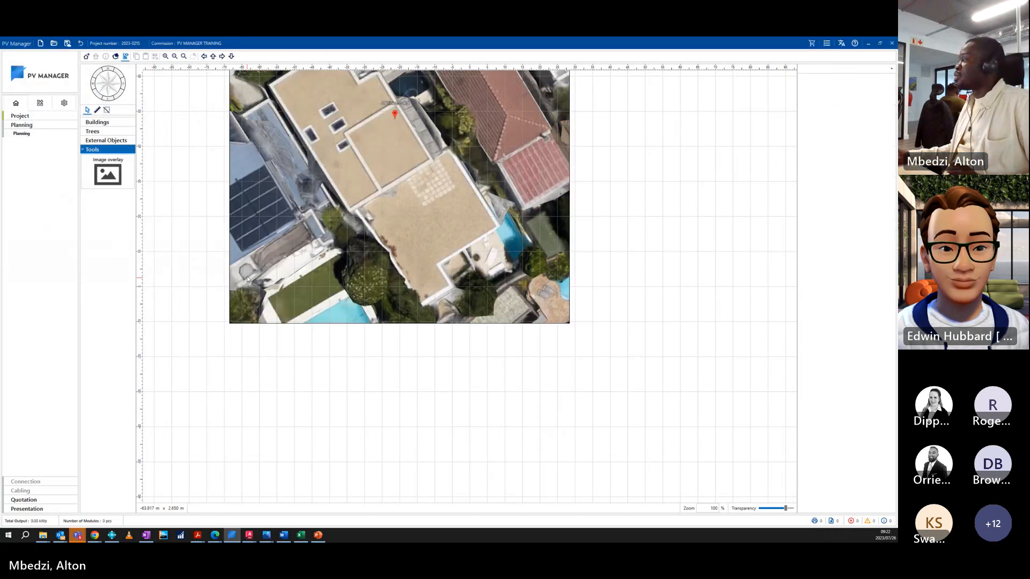
scroll(470, 201, up, 3)
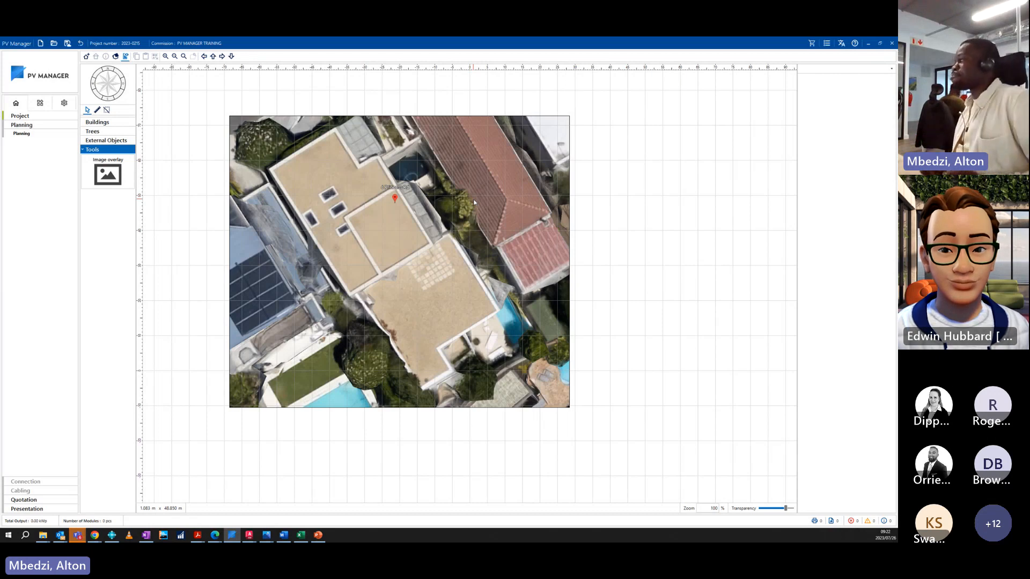
Scale the overlay image with a reference line along the lower edge of the house's raised central roof section, entering 12 m as its length.
click(390, 233)
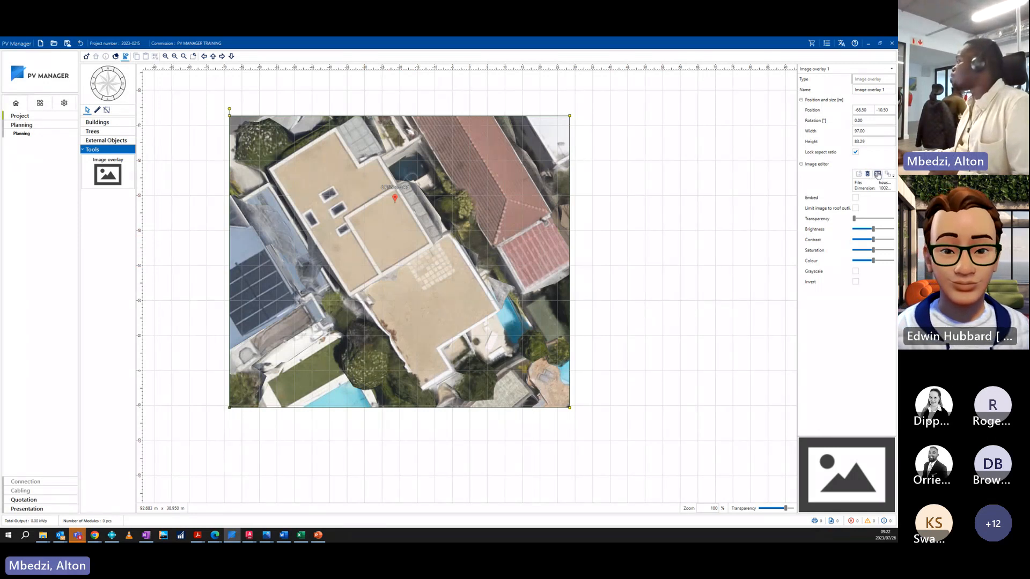
click(877, 176)
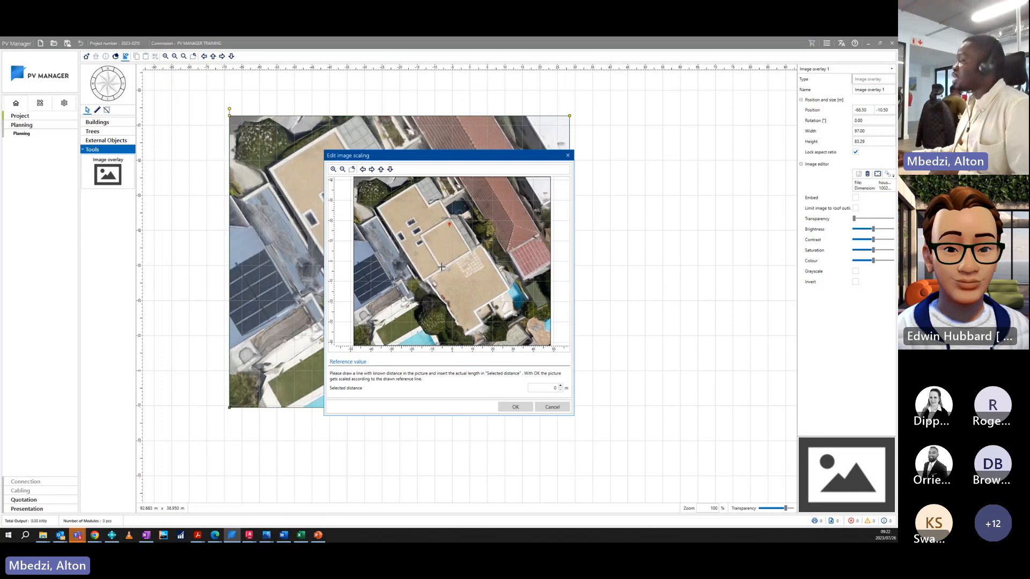
drag(441, 267, 468, 250)
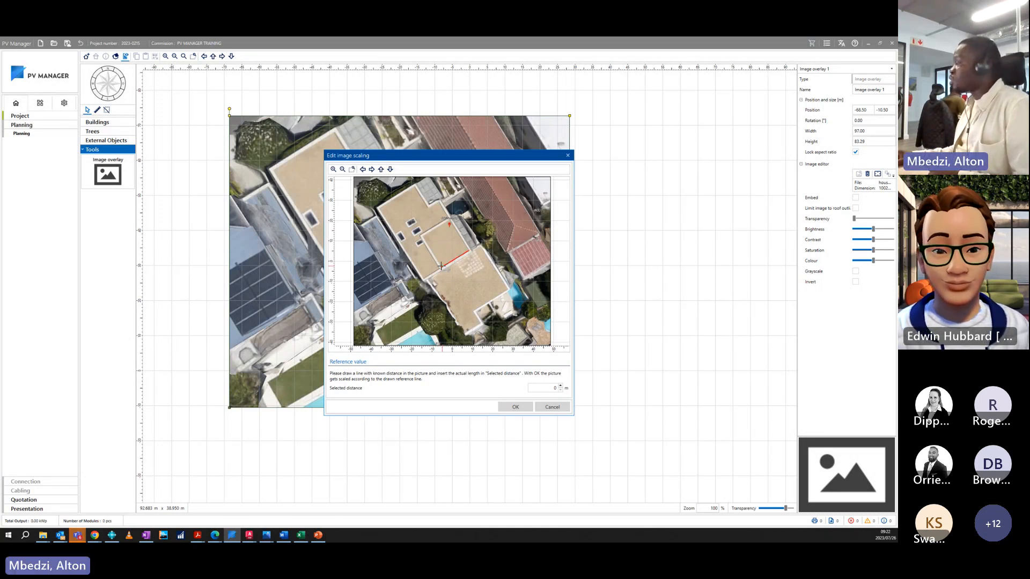
click(545, 387)
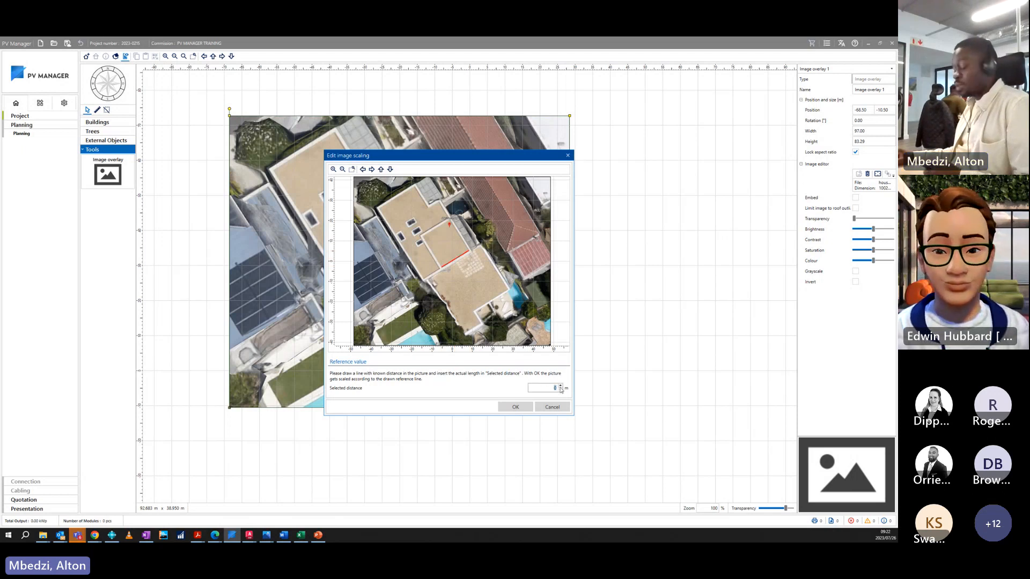
text(12)
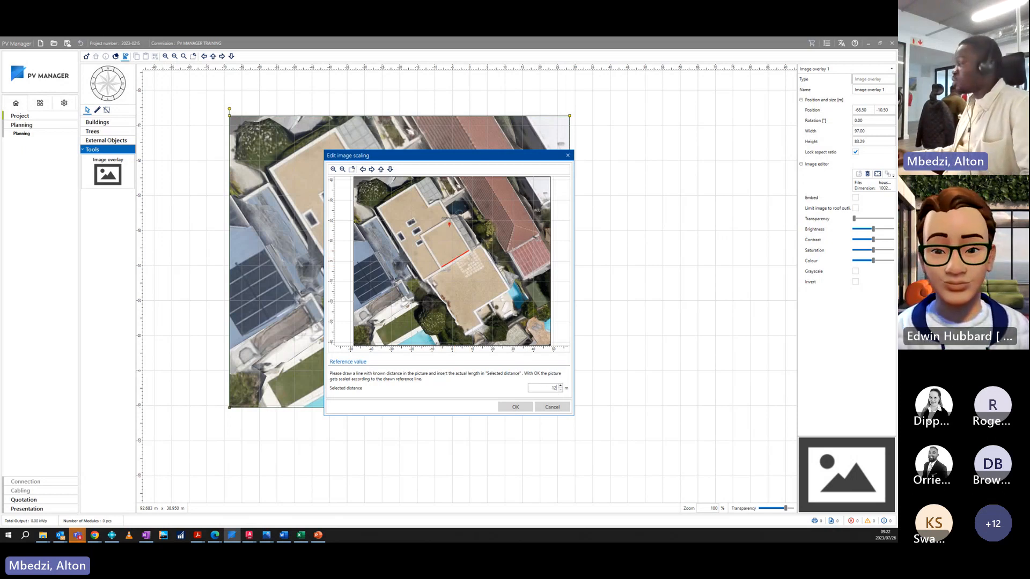
click(515, 407)
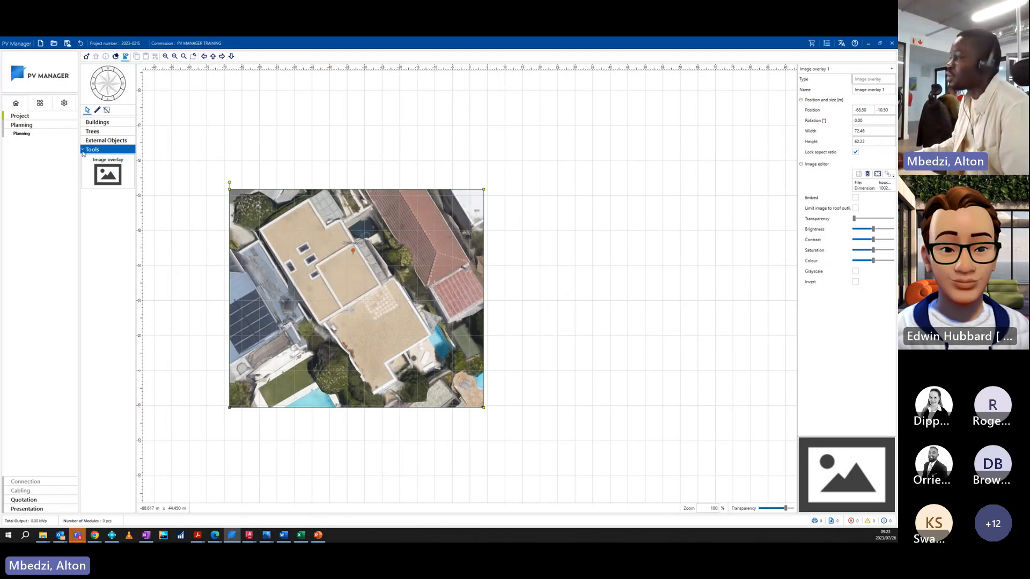
Draw a rectangular building over the raised central roof section and fit it to about 12 m wide, 14 m long and 238° orientation.
click(84, 124)
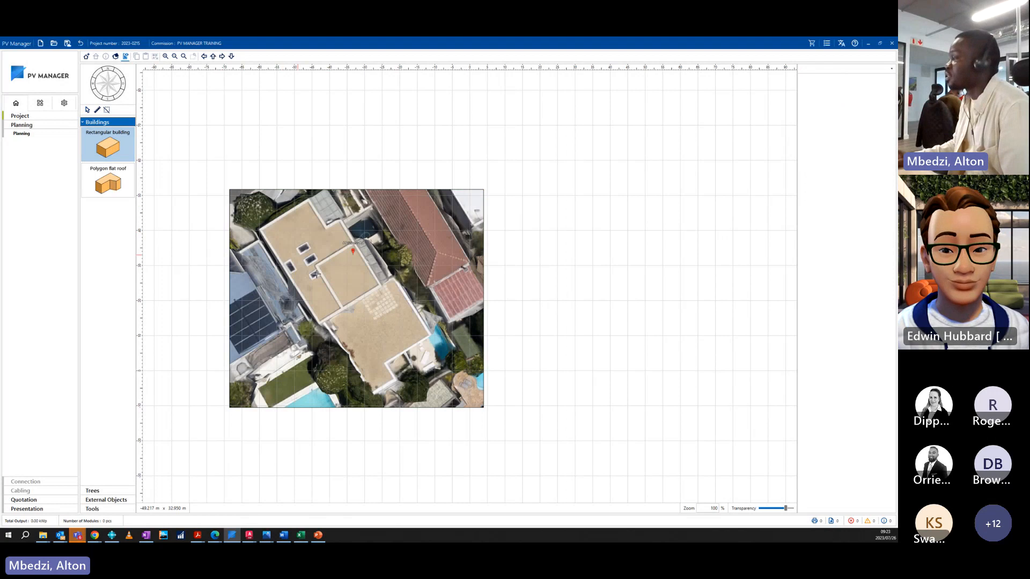
drag(320, 267, 384, 313)
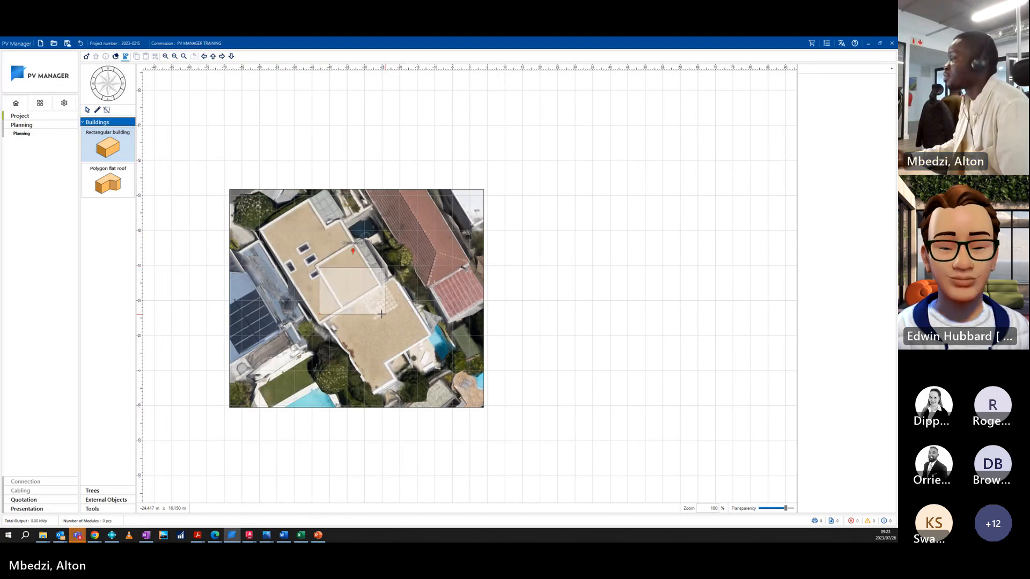
drag(318, 263, 344, 253)
drag(382, 328, 375, 310)
drag(369, 293, 369, 292)
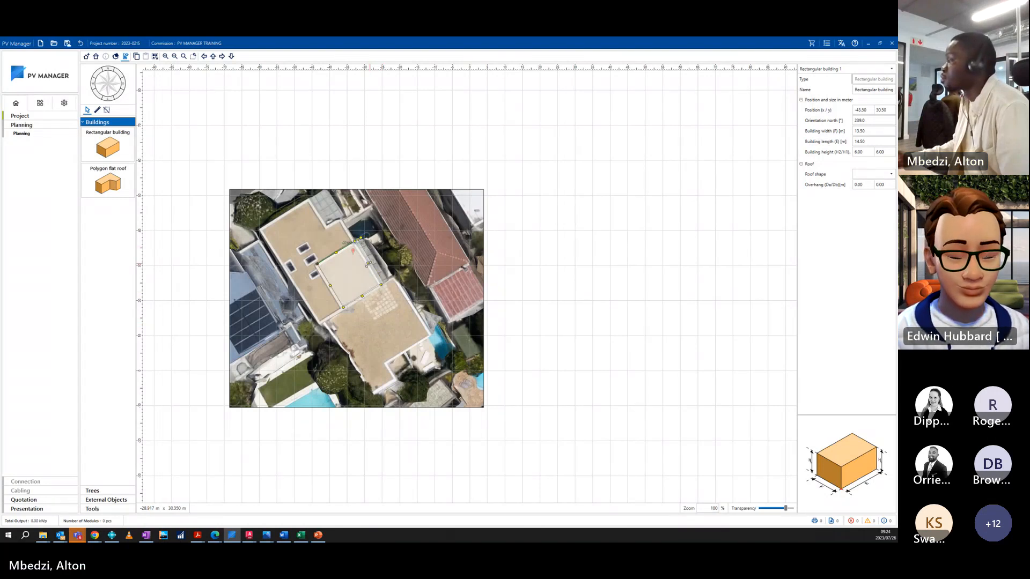
drag(369, 263, 360, 238)
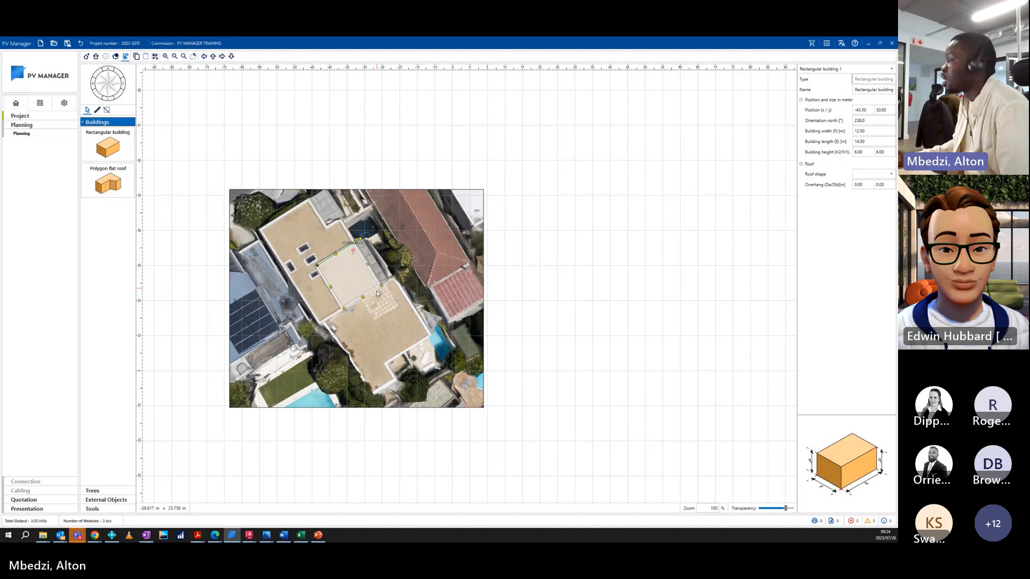
drag(381, 285, 379, 284)
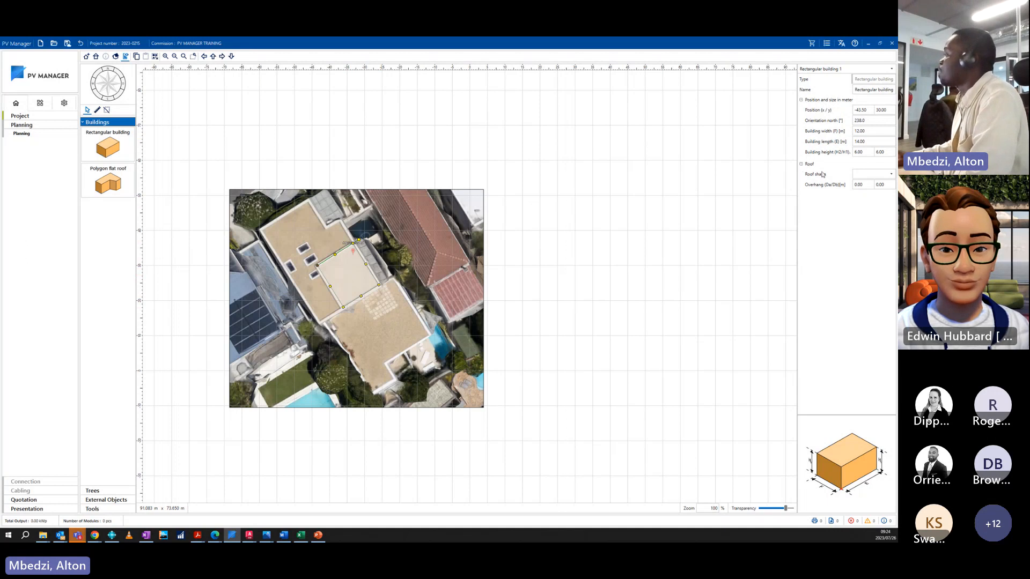
Set the rectangular building's roof shape to Flat roof.
click(861, 177)
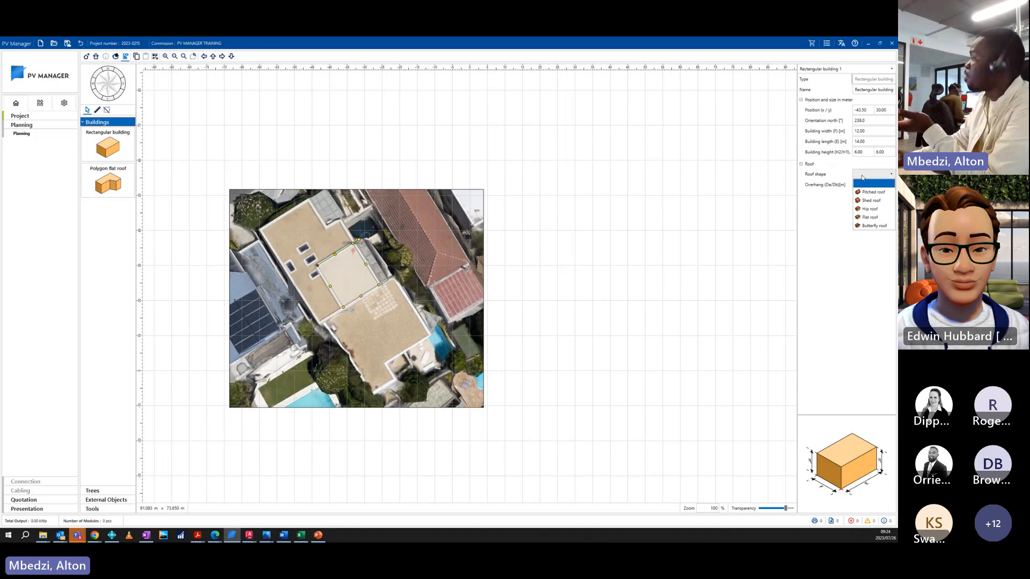
click(863, 176)
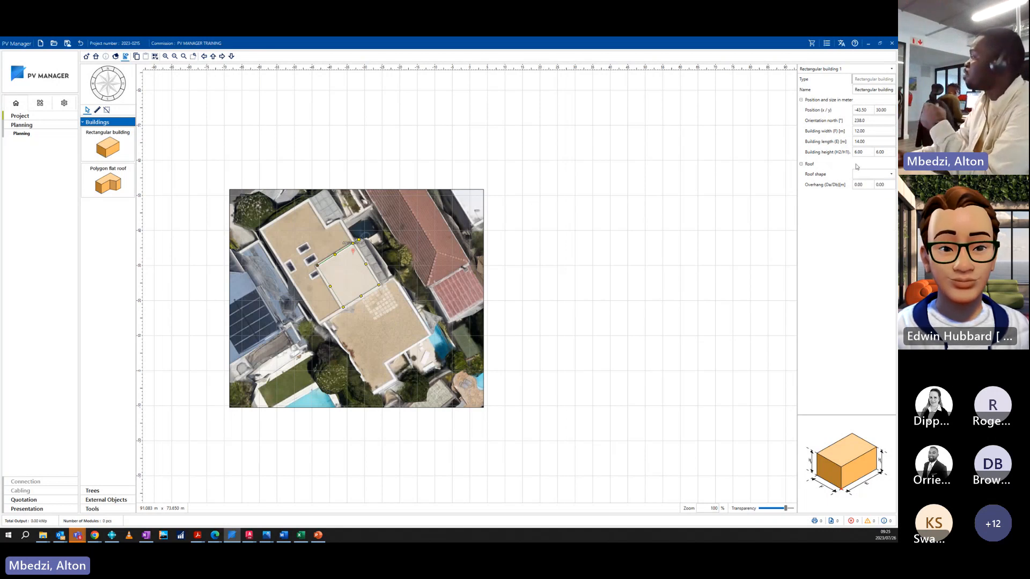
double_click(866, 131)
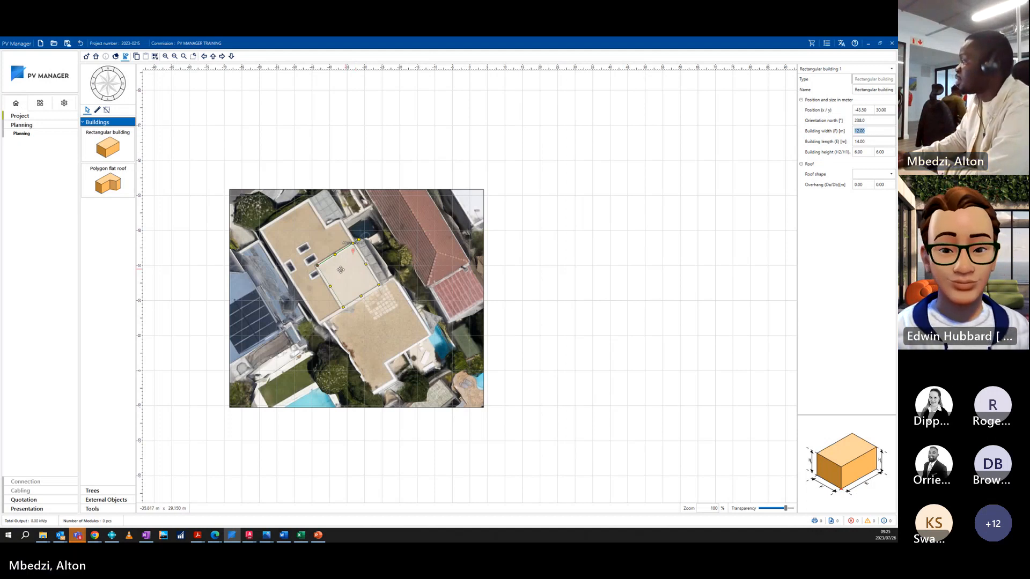
click(868, 174)
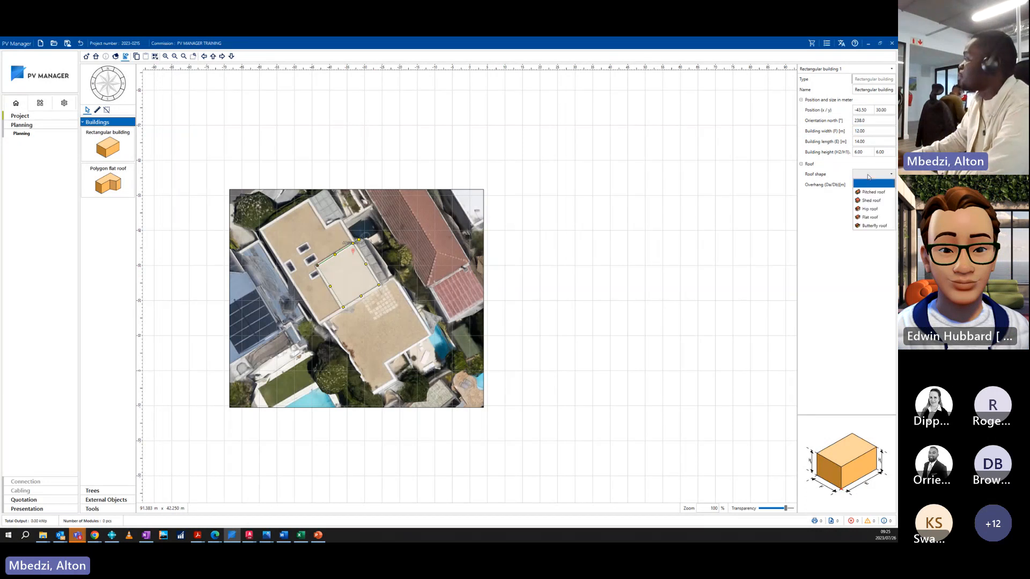
click(879, 220)
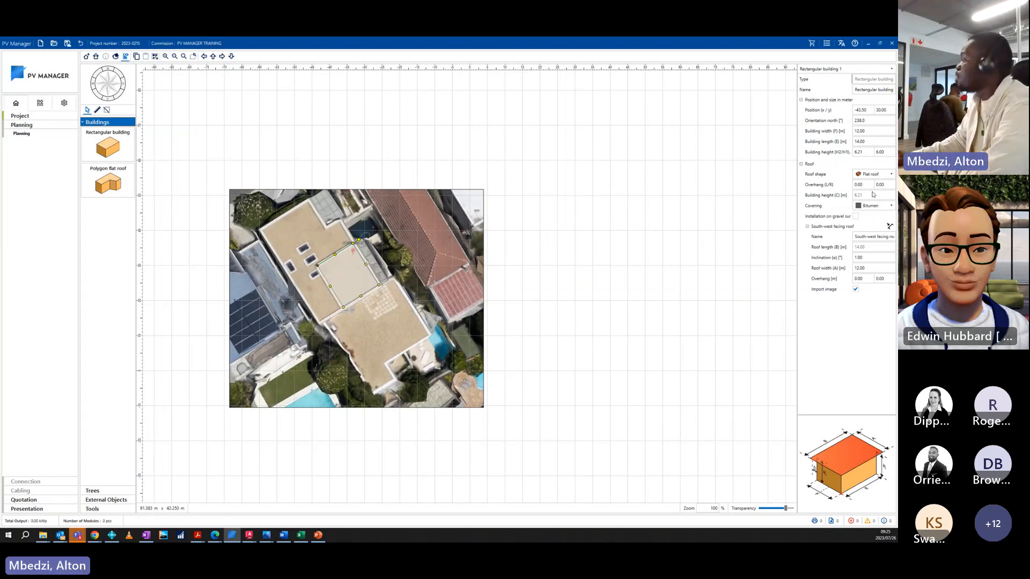
Set the flat roof's covering to Concrete.
click(874, 207)
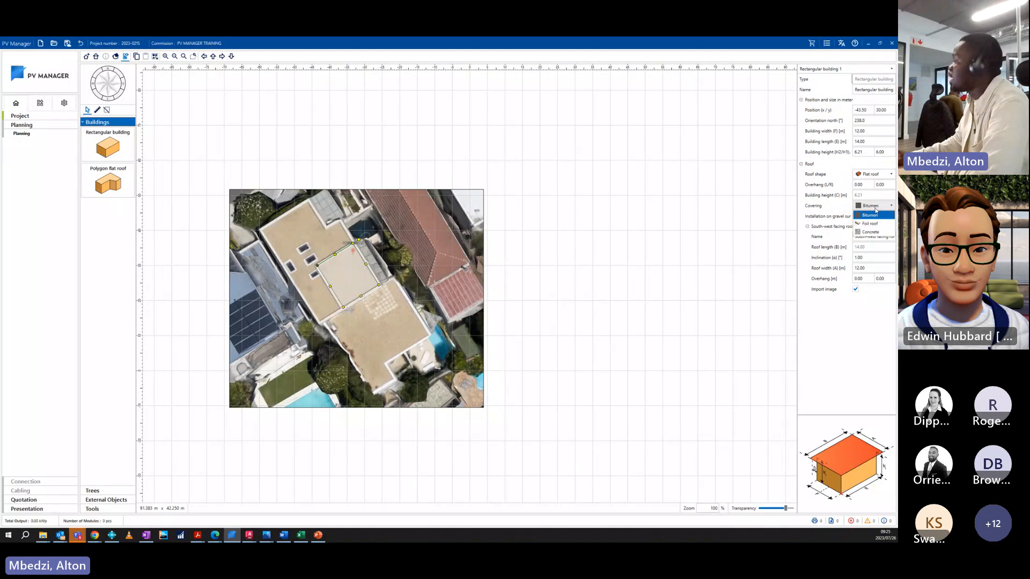
click(880, 233)
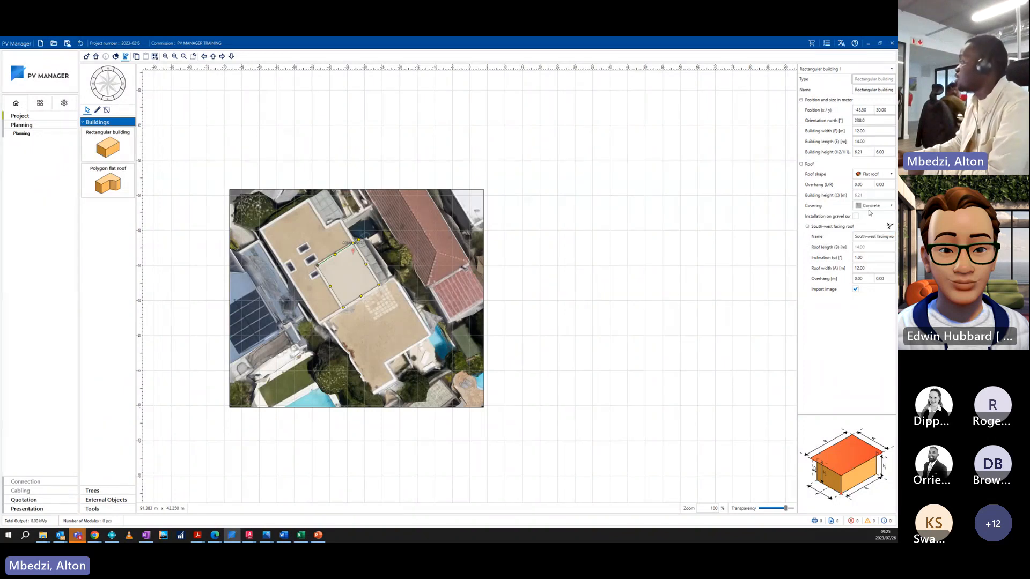
click(871, 207)
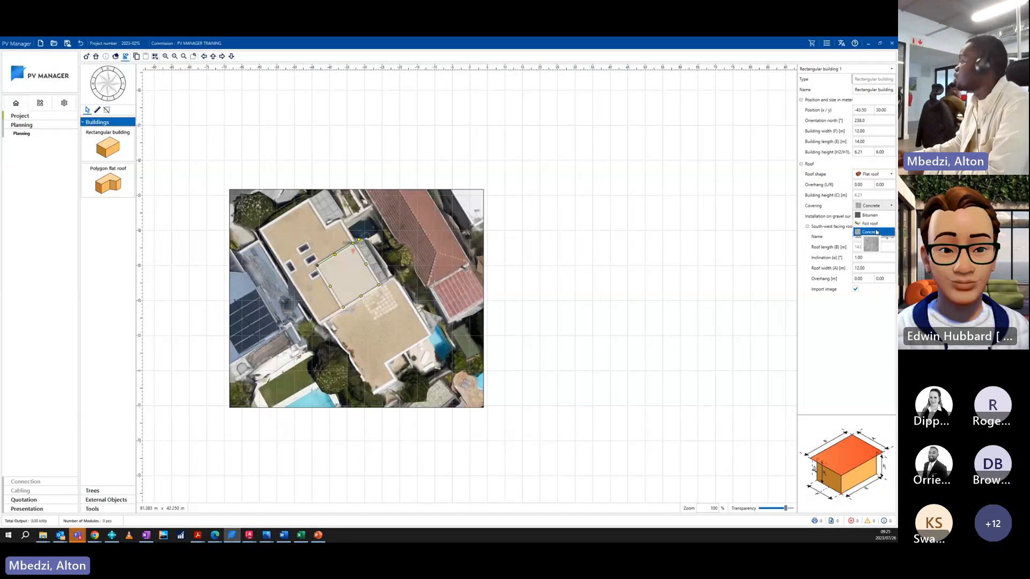
click(877, 232)
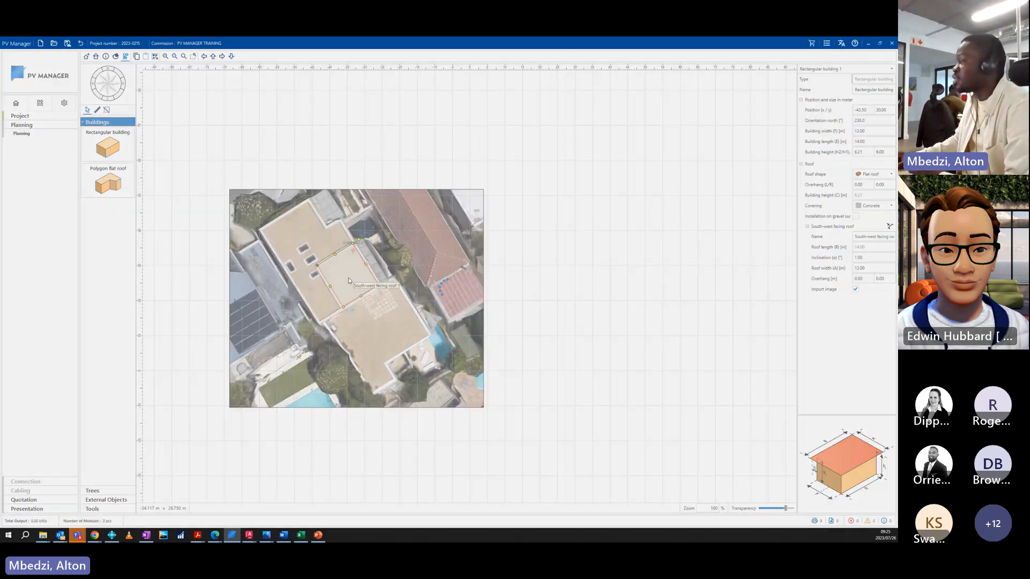
Open the south-west facing roof area and automatically place the maximum number of modules over the full roof, arranged symmetrically.
double_click(341, 267)
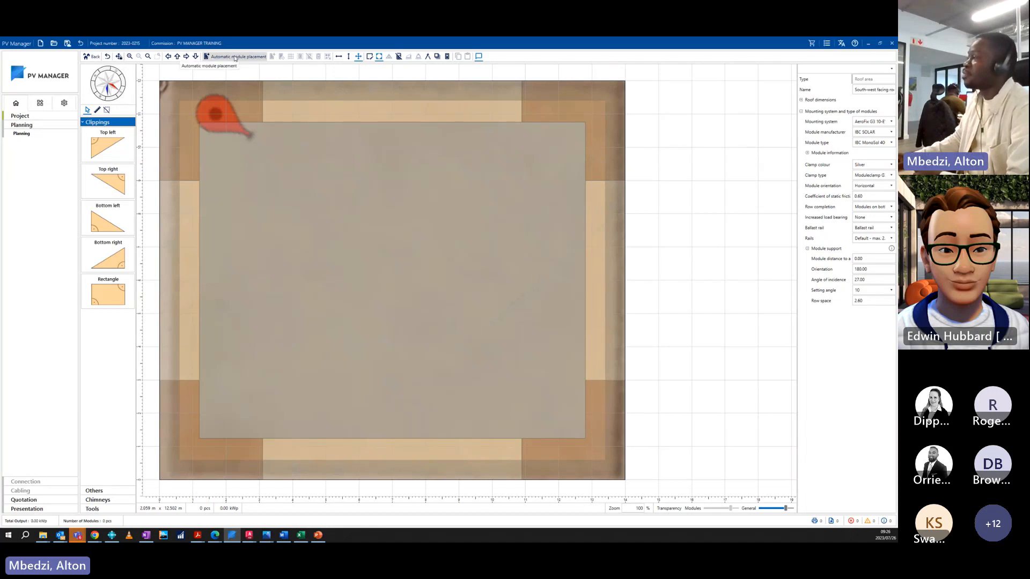
click(233, 57)
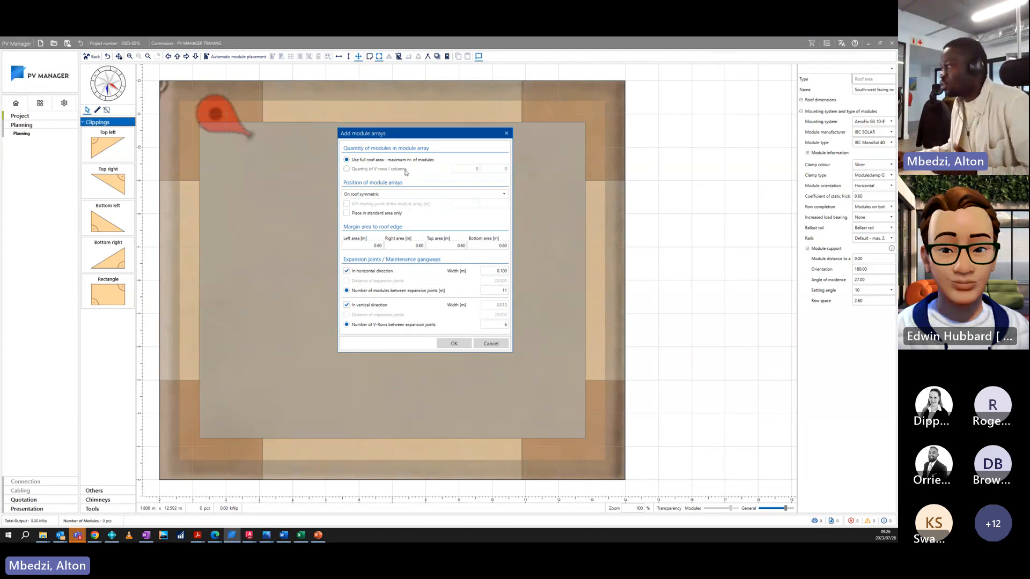
click(455, 344)
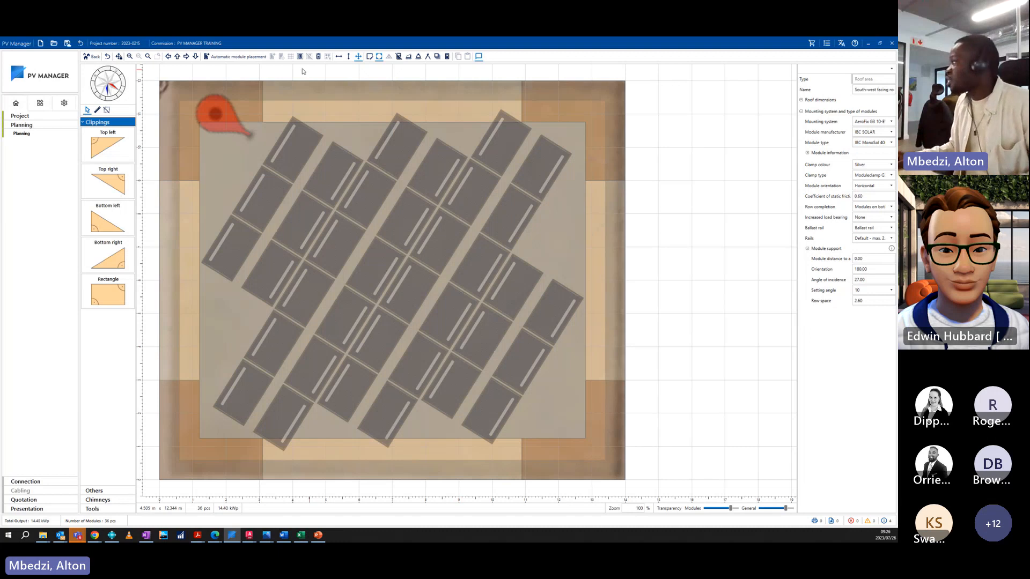
Change the roof area's mounting system to AeroFix G3 15-S.
click(864, 124)
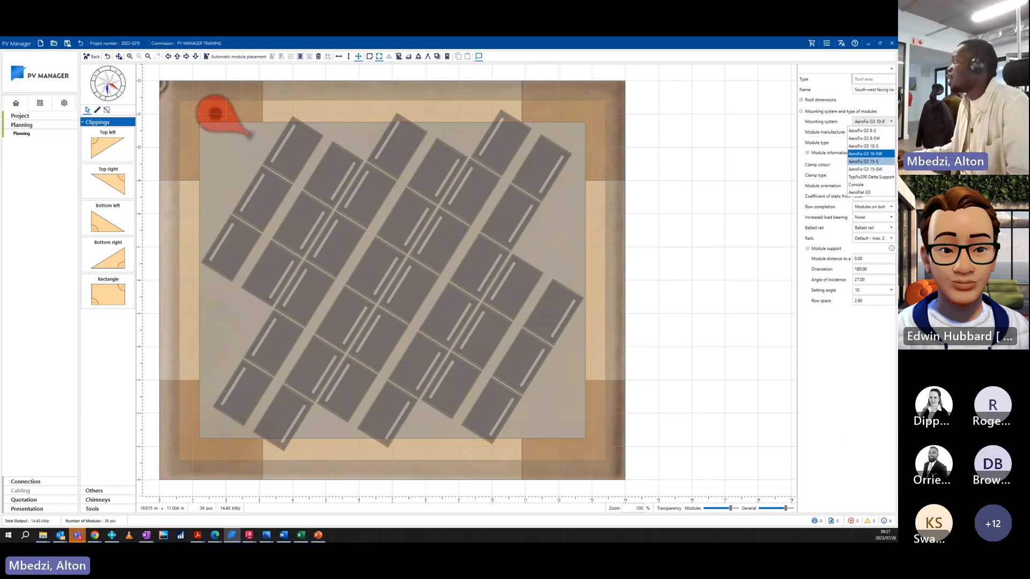
click(881, 162)
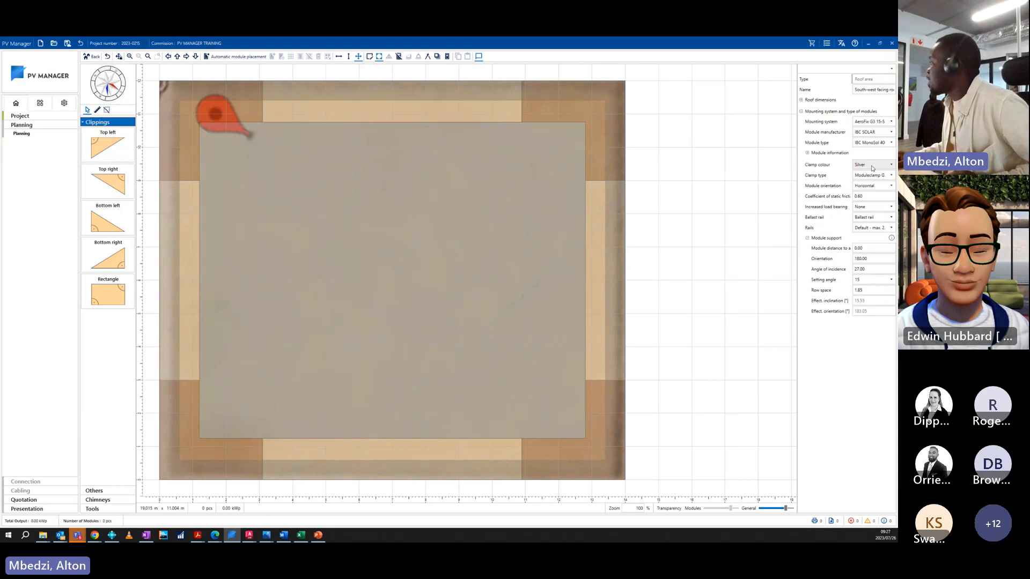
Try LONGI SOLAR as the module manufacturer and look for a module type from its range.
click(874, 133)
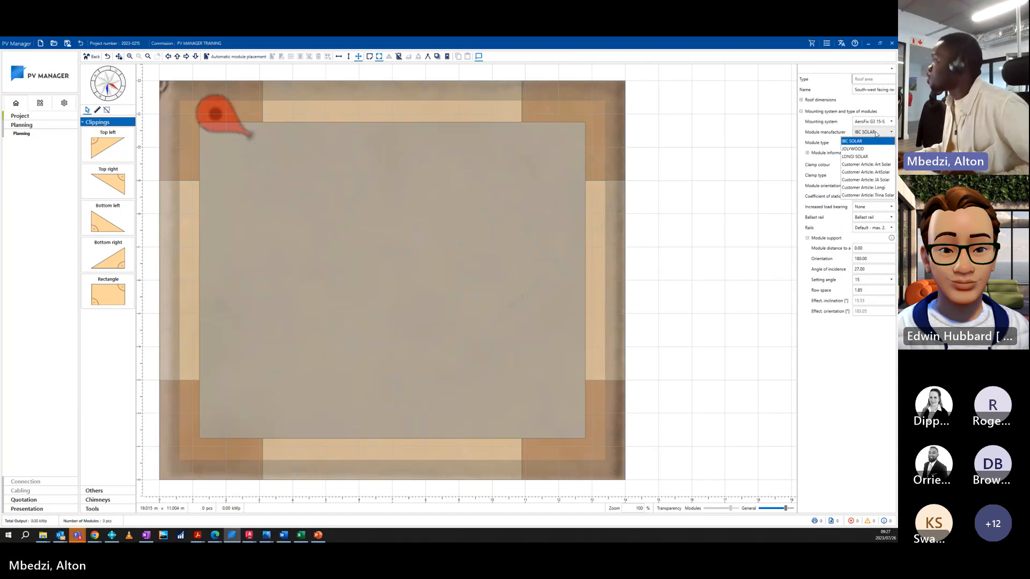
click(878, 156)
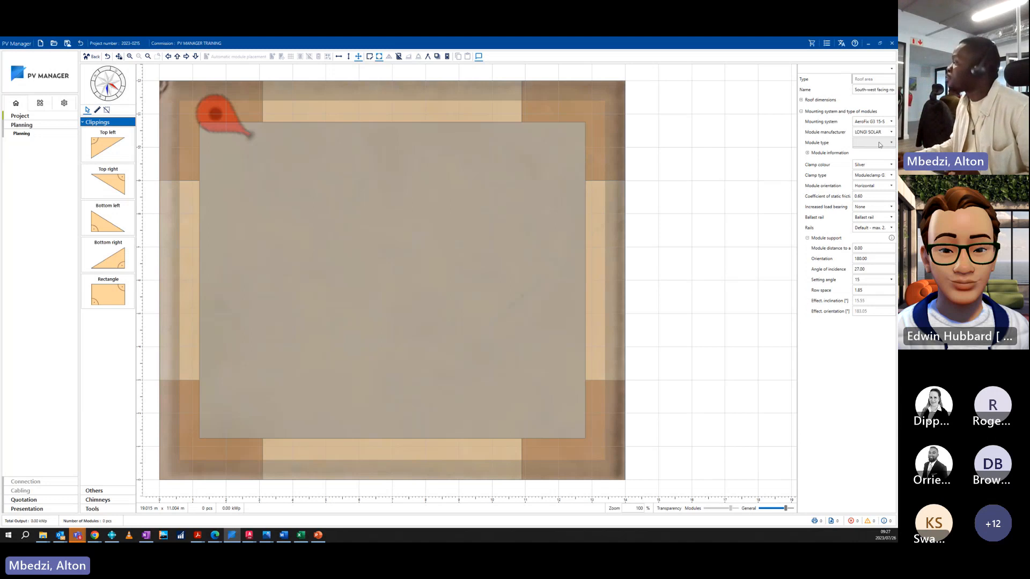
click(892, 143)
click(892, 144)
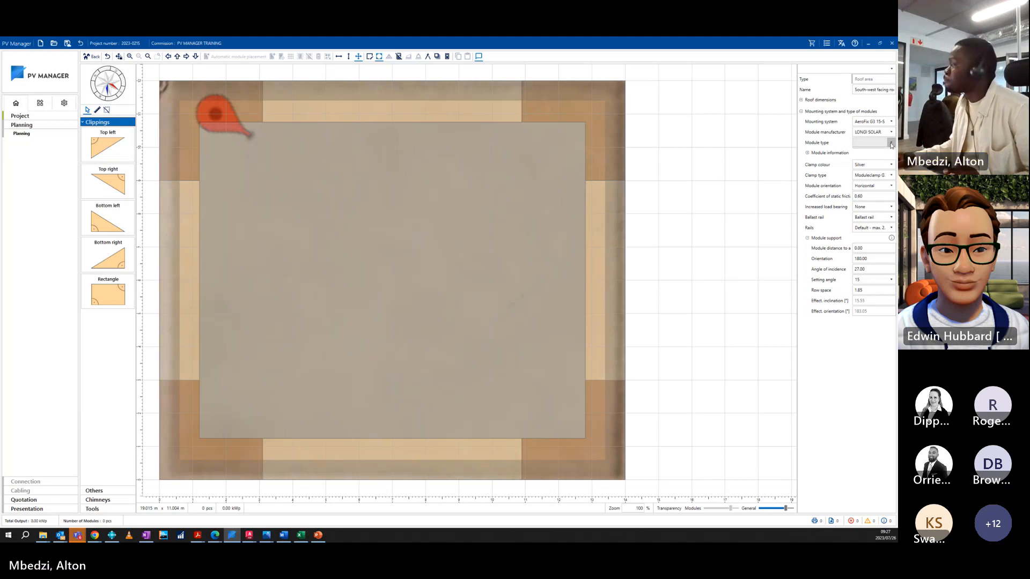
click(892, 144)
click(890, 144)
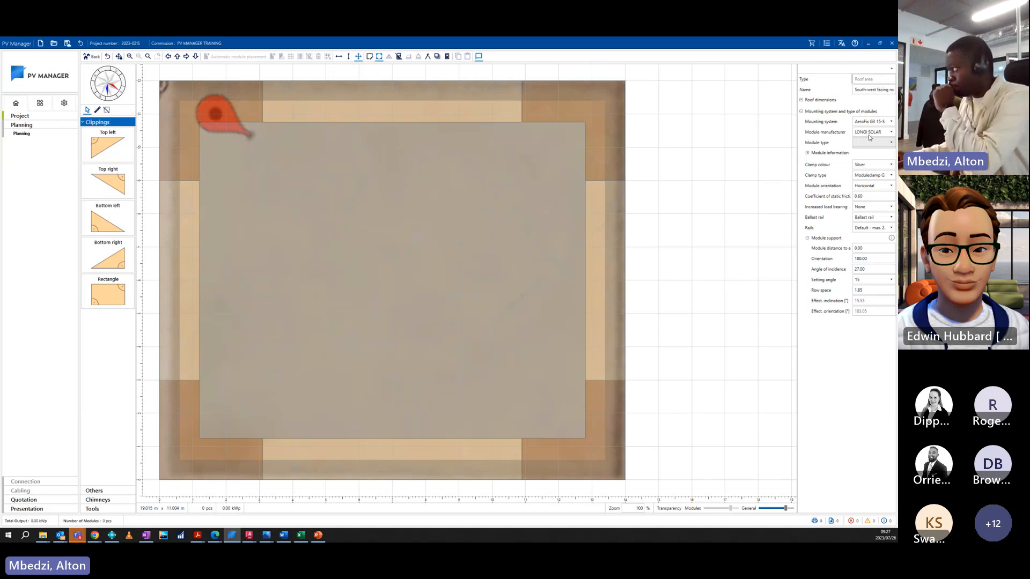
Set the module manufacturer to JOLYWOOD.
click(872, 133)
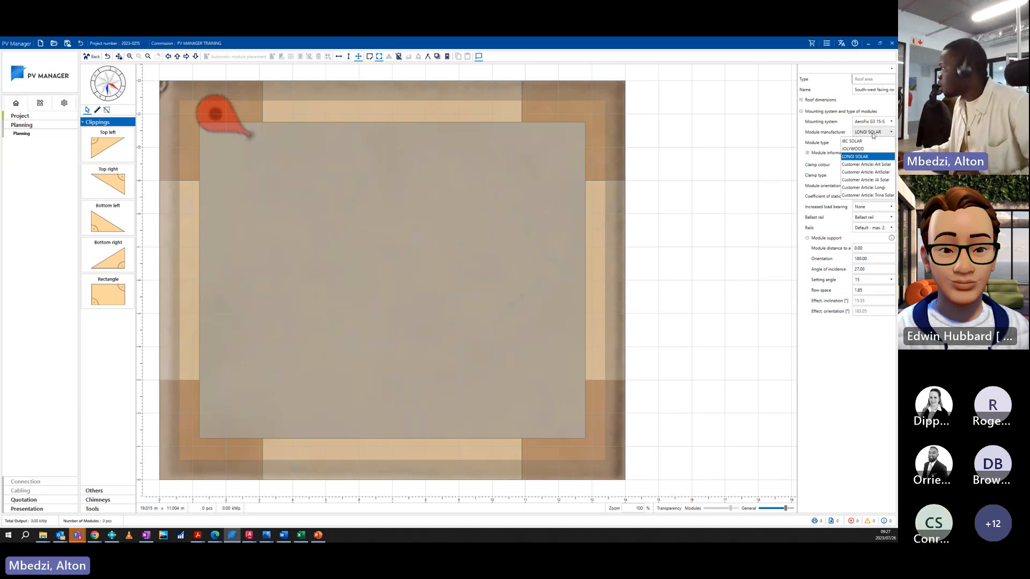
click(874, 148)
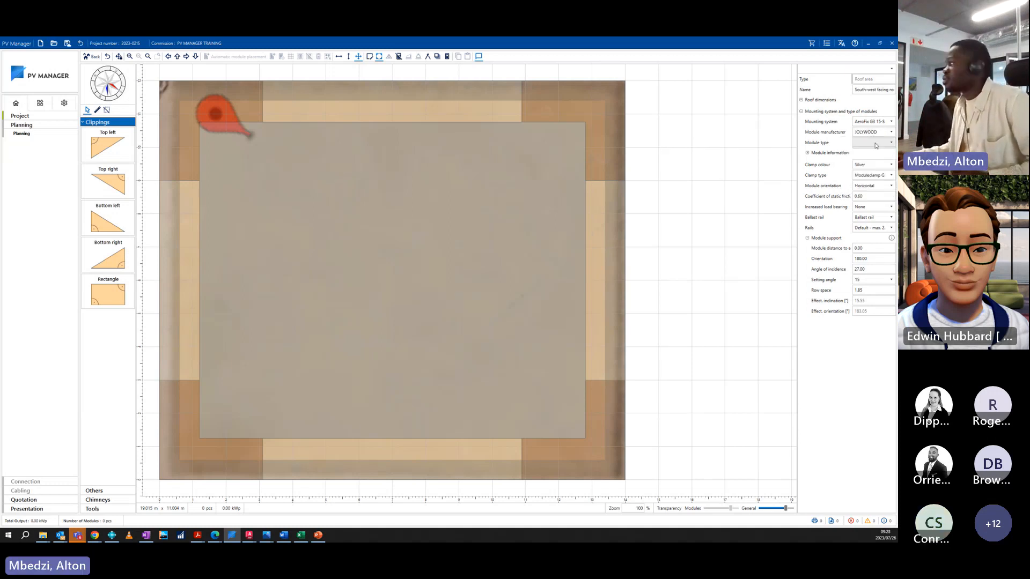
Set the roof area's module manufacturer to IBC SOLAR and the module type to IBC MonoSol 410 ES10-HC BF.
click(875, 135)
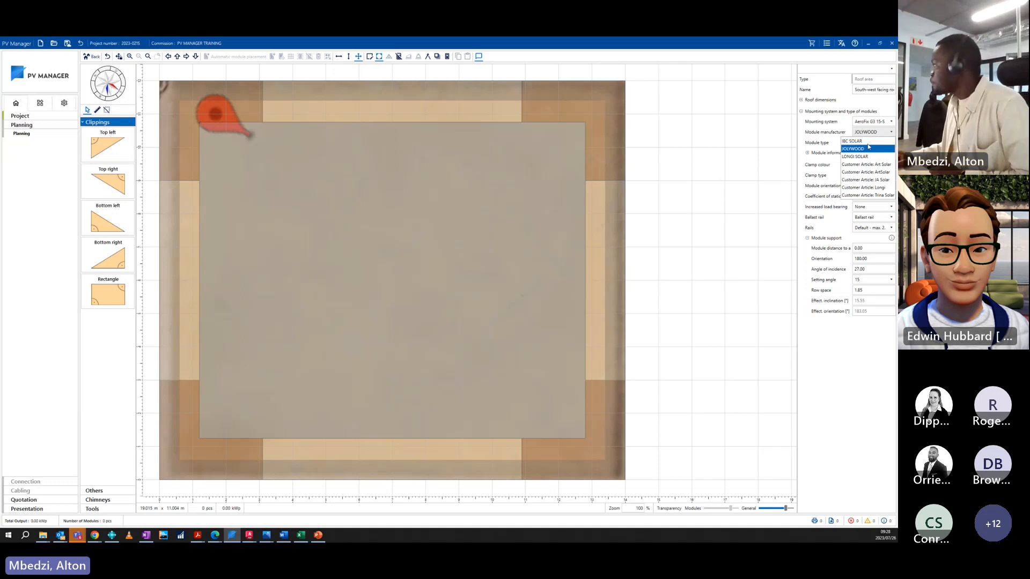
click(869, 143)
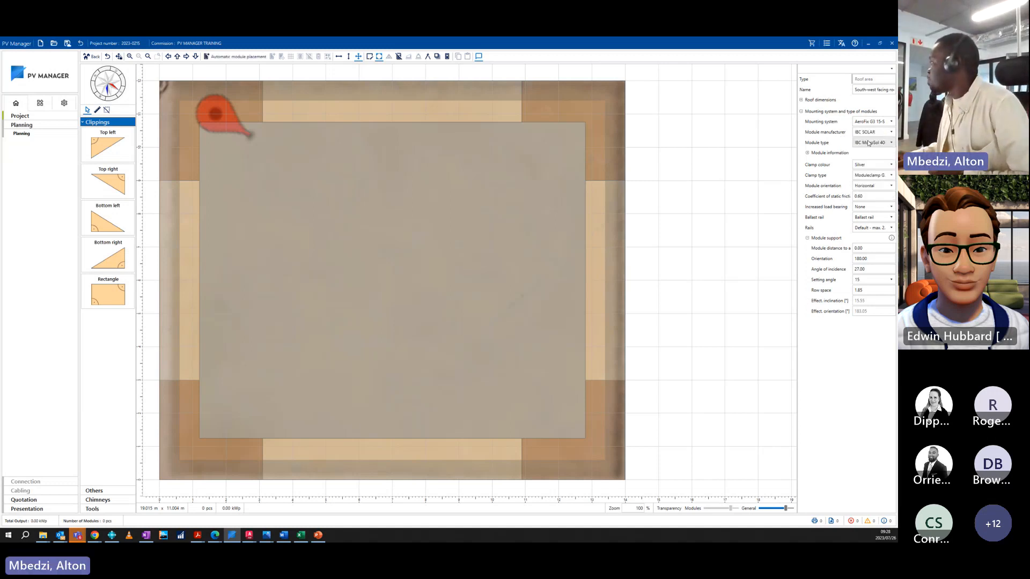
click(870, 144)
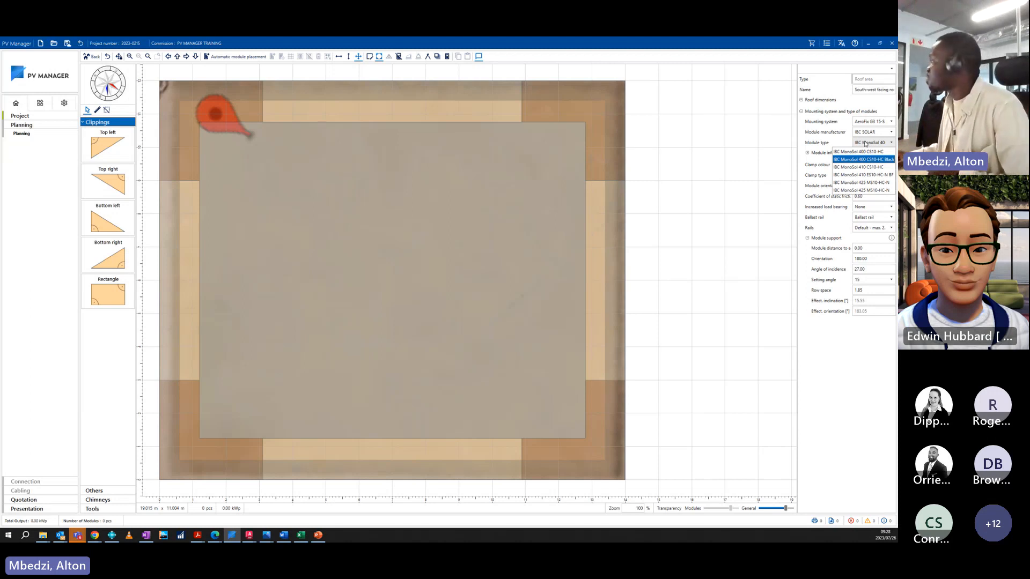
click(876, 176)
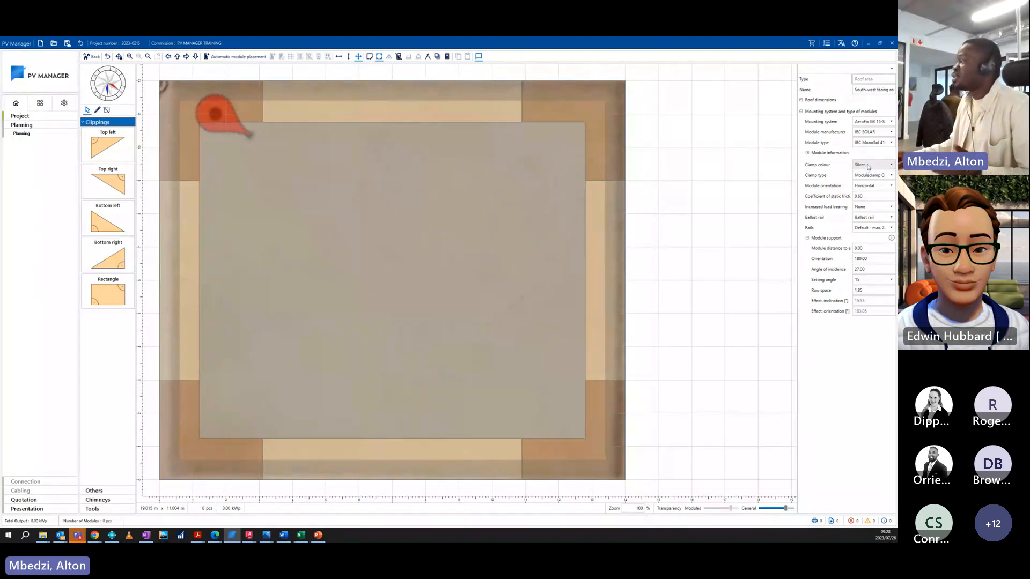
Set the clamp colour to Black and the ballast rail to Alu-L 2150mm, keeping the existing clamp type.
click(869, 166)
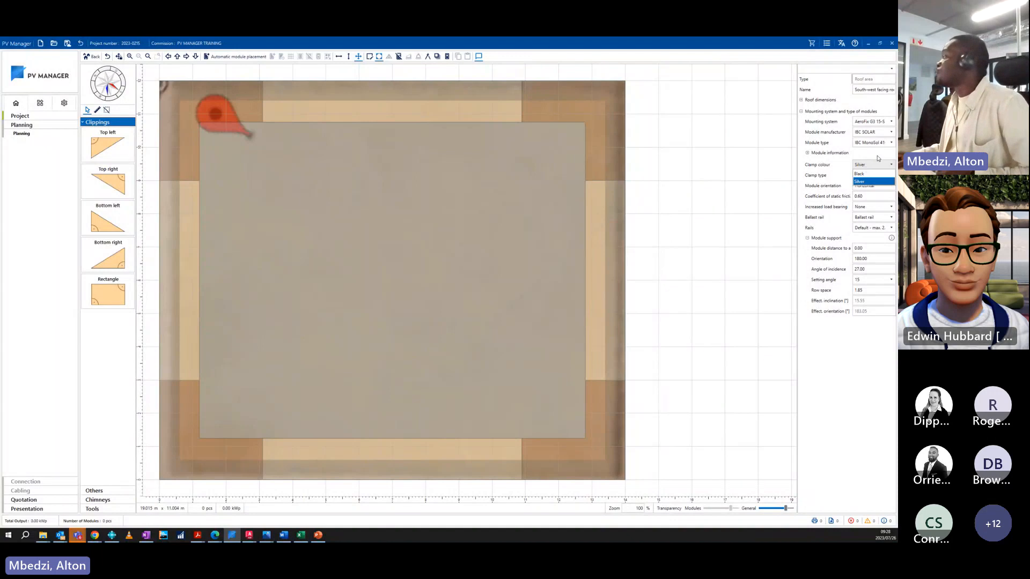
click(879, 174)
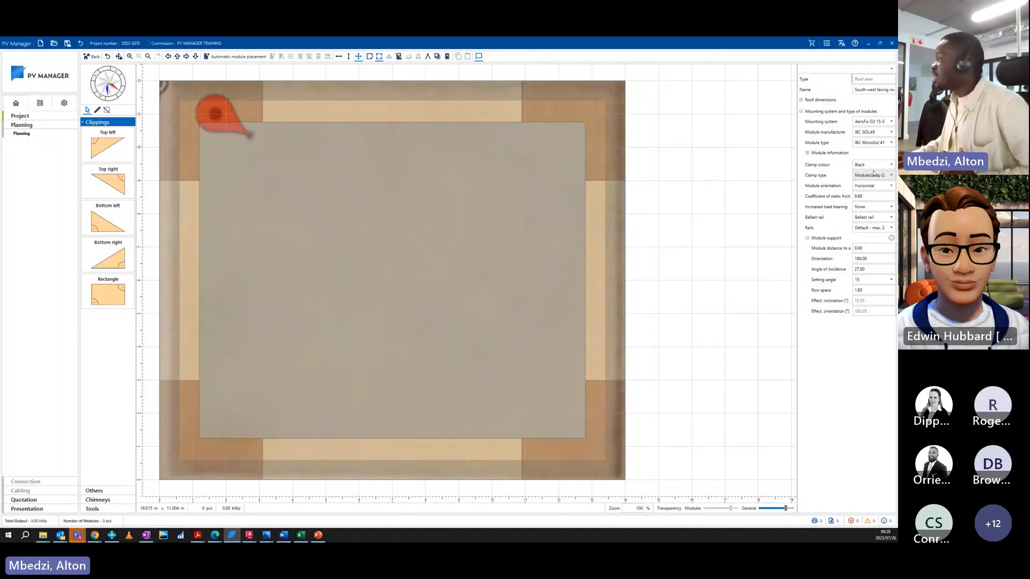
click(876, 176)
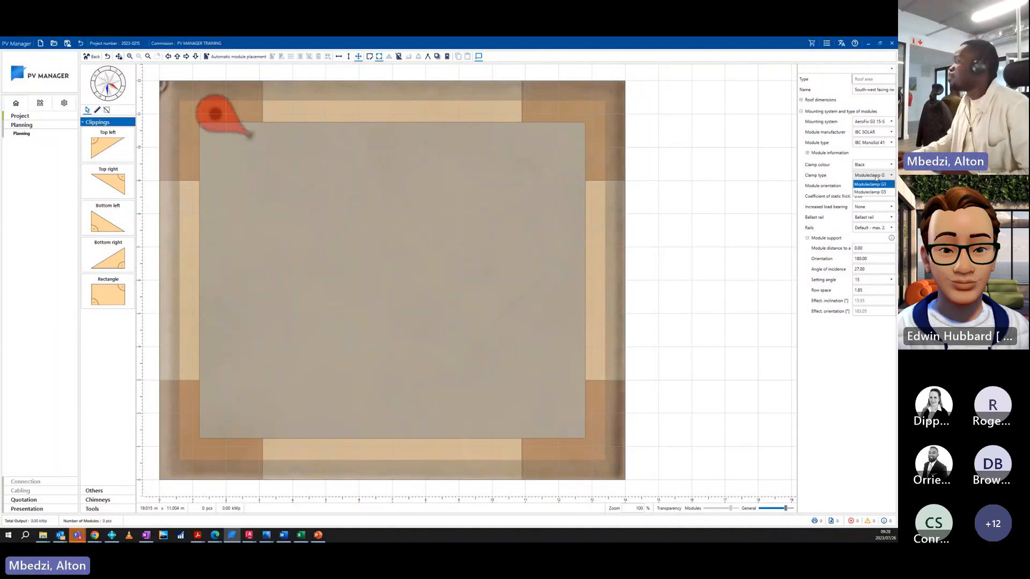
click(876, 178)
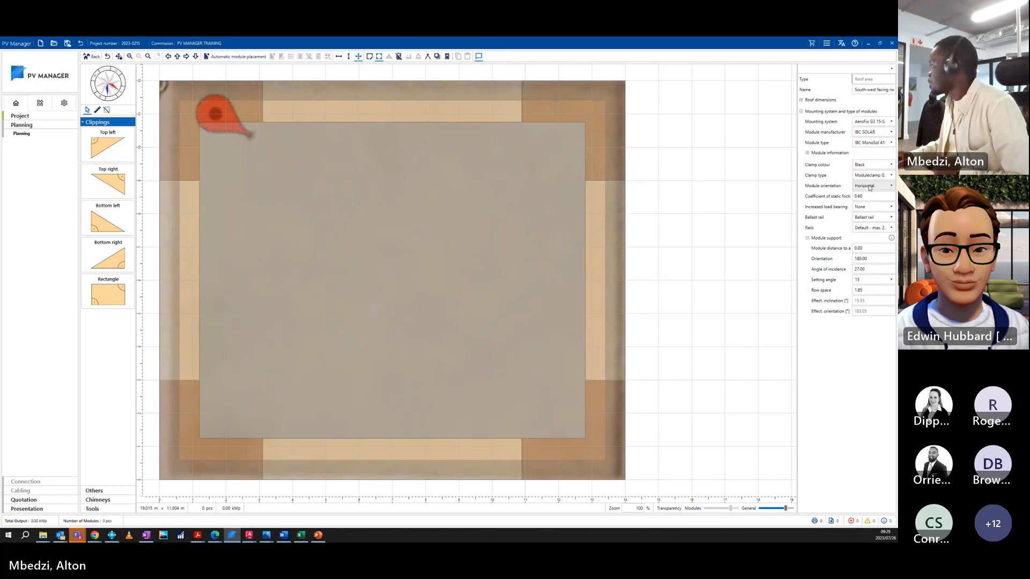
click(870, 218)
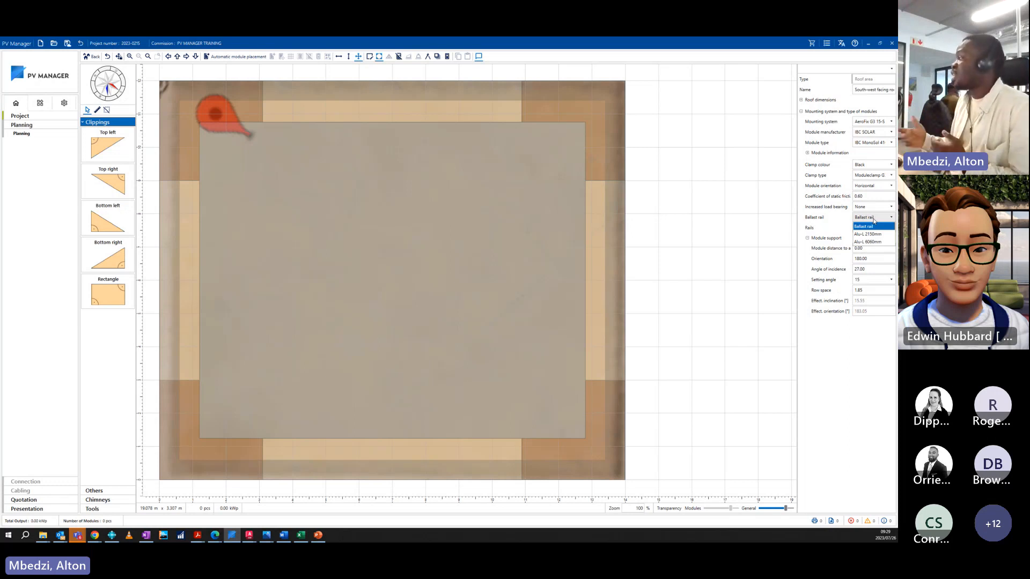
click(873, 235)
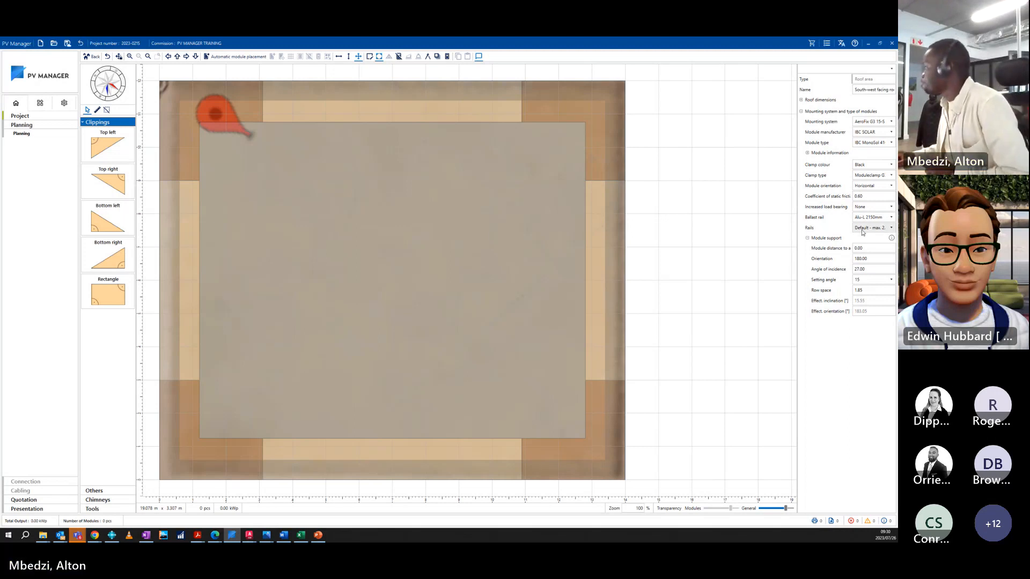
Try the Eco - max. 2.30m rails for the roof area and return to Default - max. 2.30m.
click(864, 231)
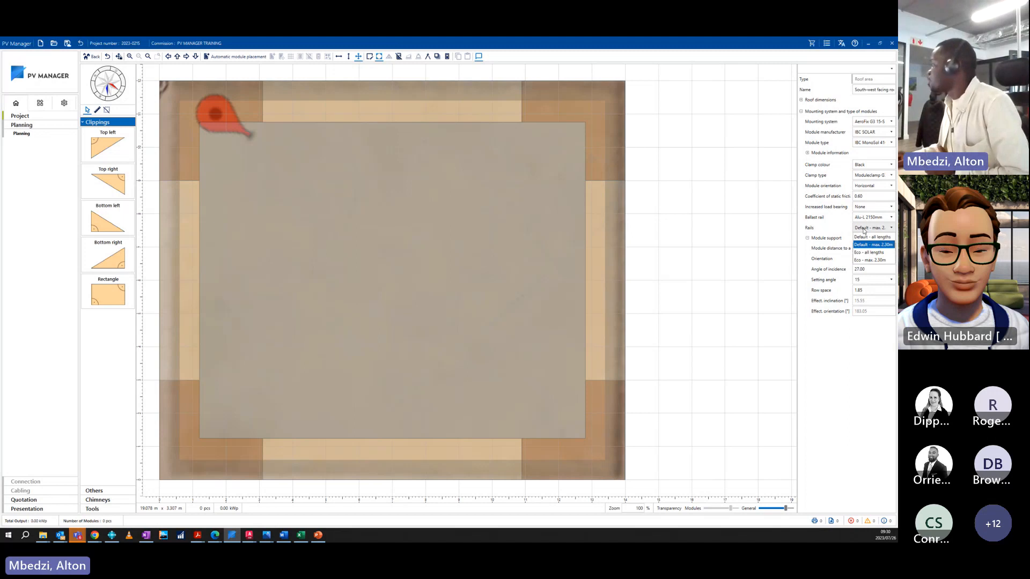
click(875, 260)
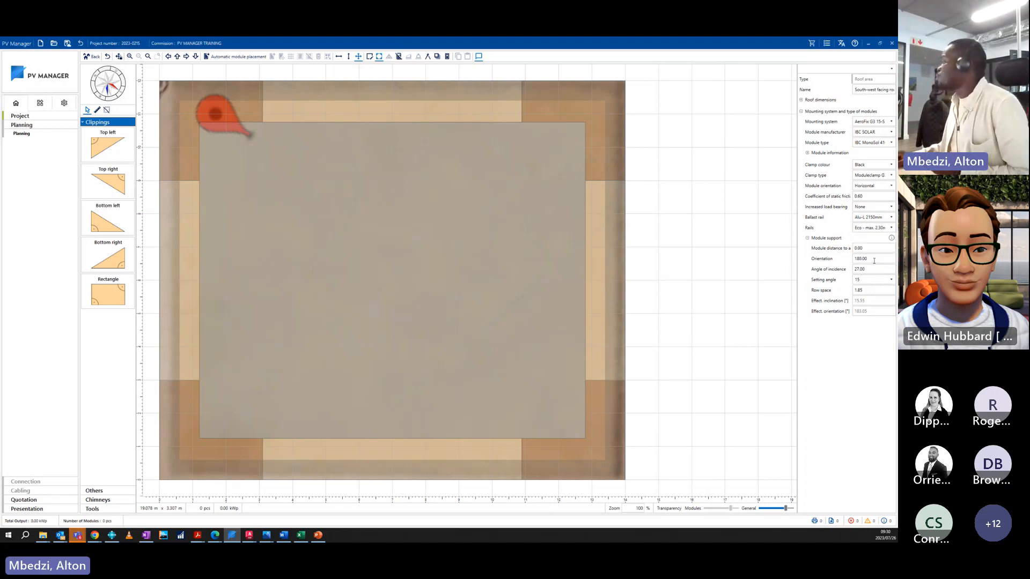
click(869, 228)
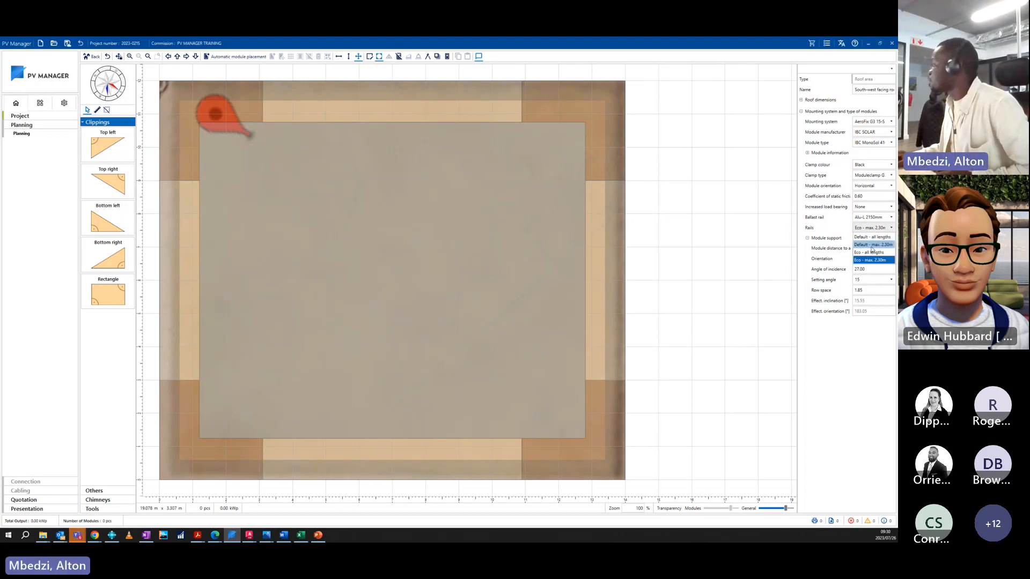
click(872, 245)
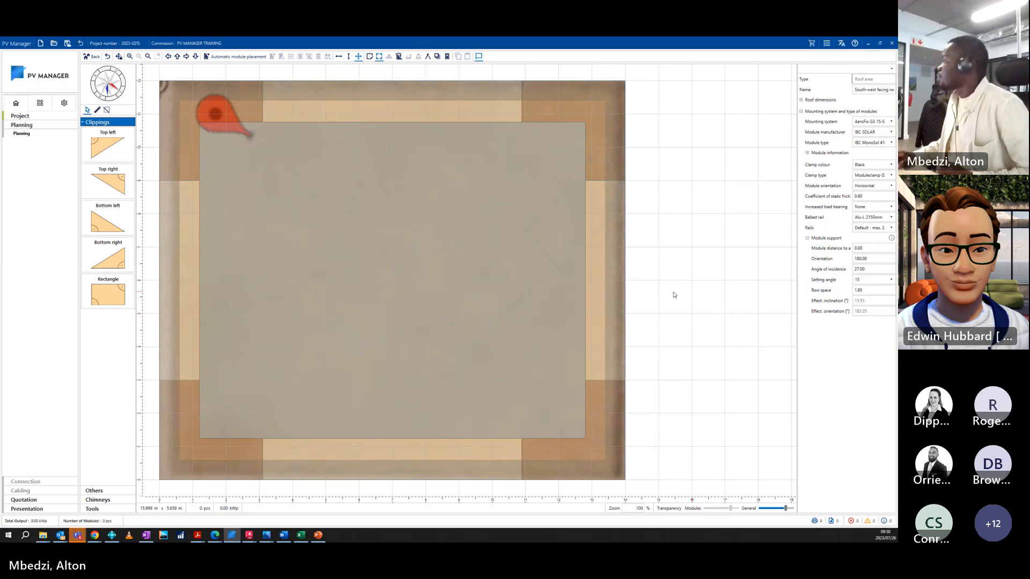
Automatically place modules symmetrically on the roof in 2 rows and 5 columns.
click(239, 59)
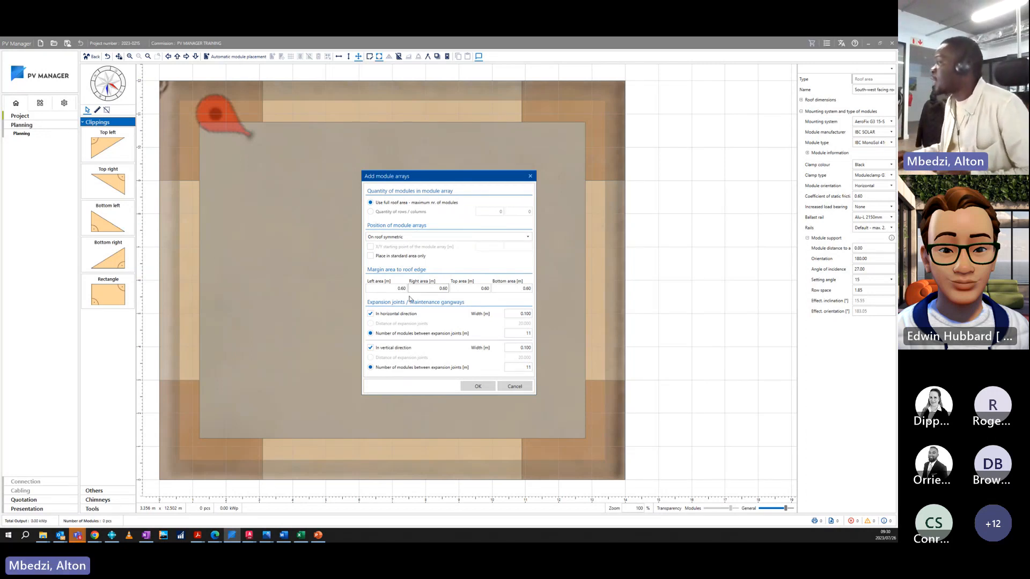
click(371, 212)
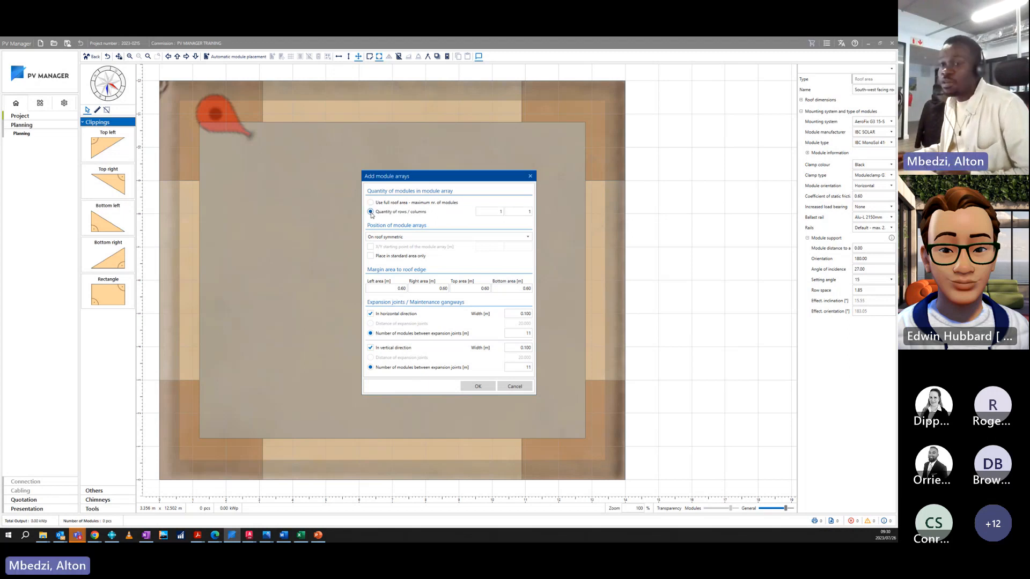
double_click(494, 213)
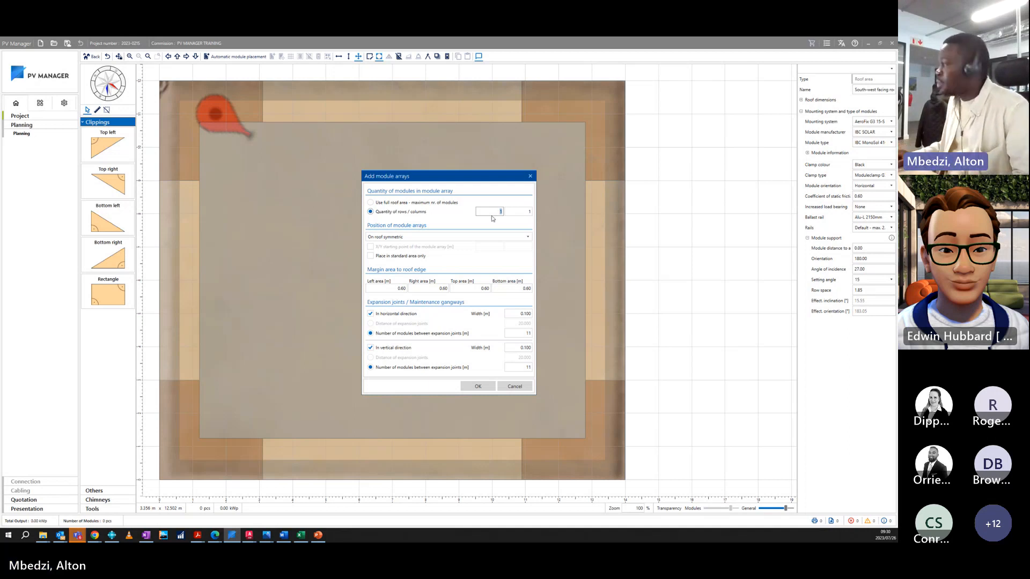
text(22)
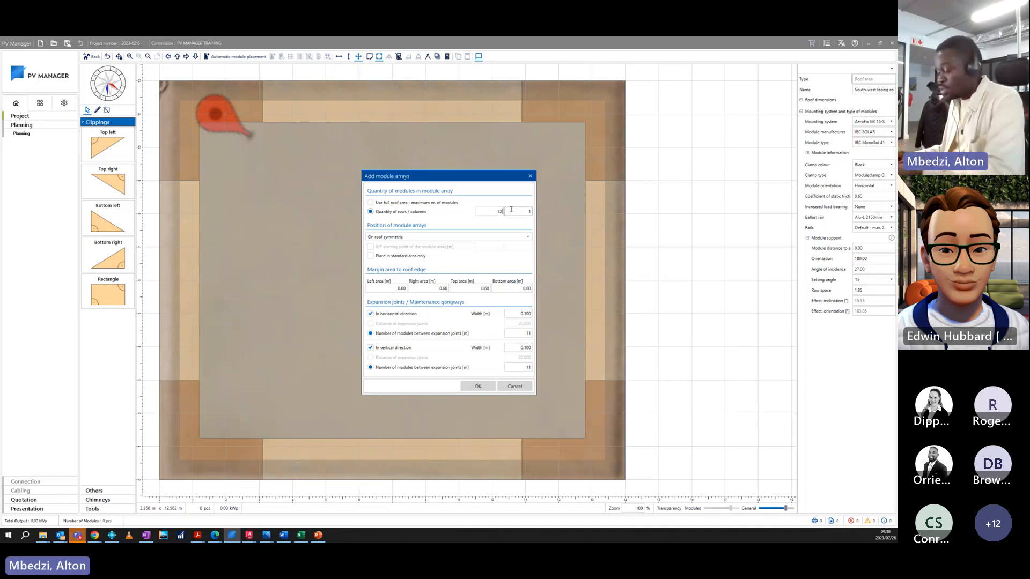
text(5)
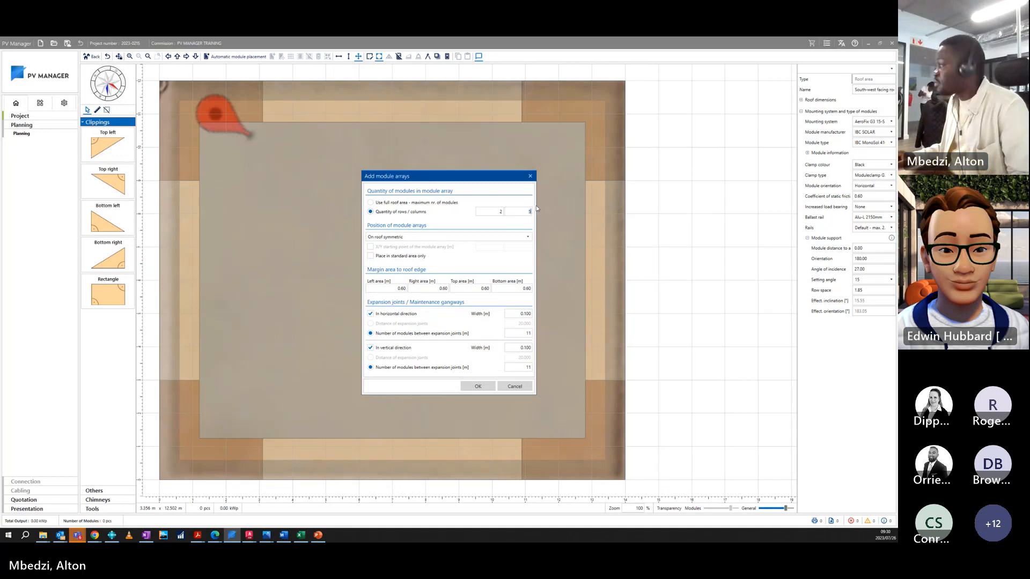
click(477, 386)
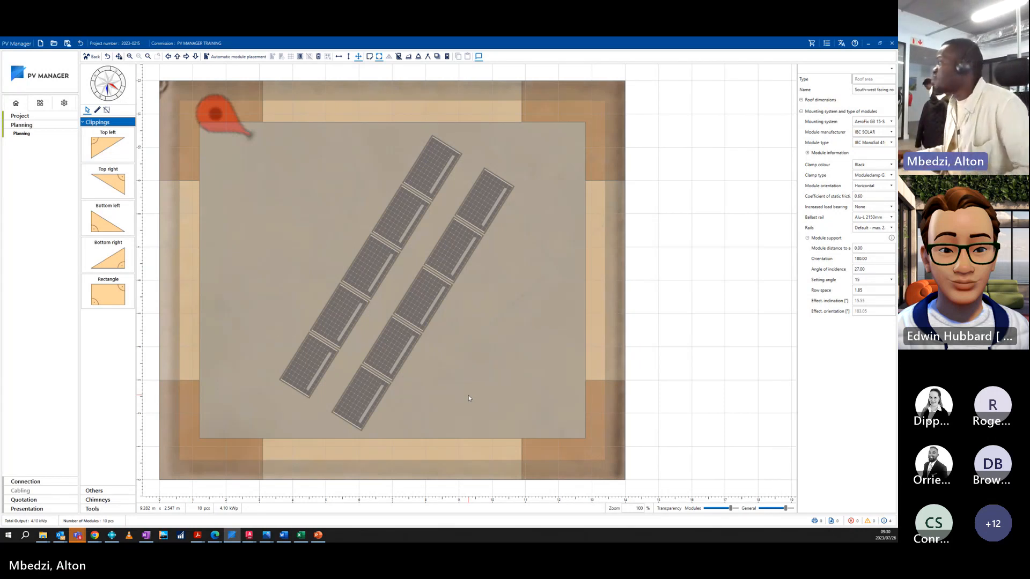
Select all modules in both rows and reposition them together slightly within the usable roof area.
click(438, 177)
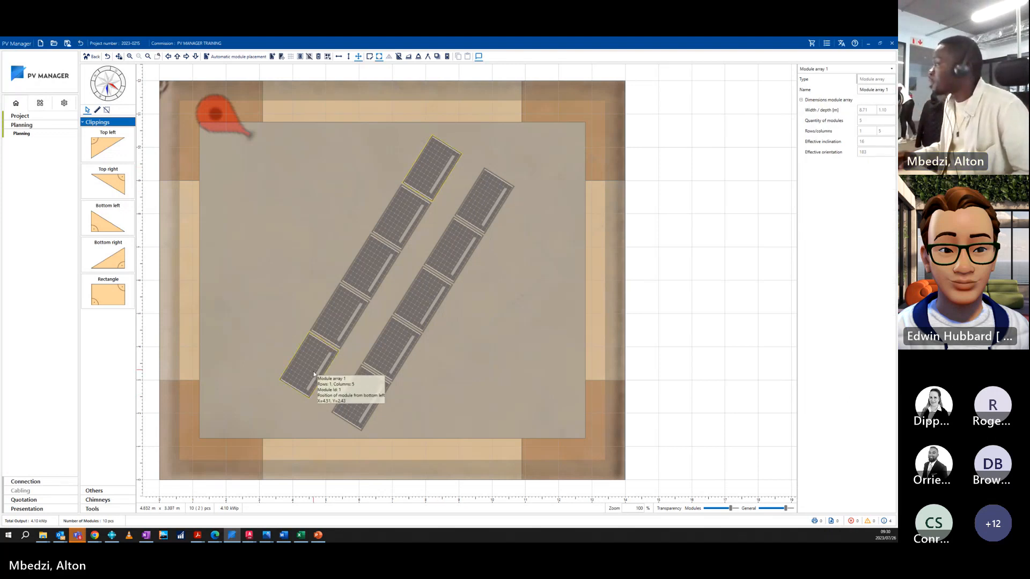
ctrl+click(377, 373)
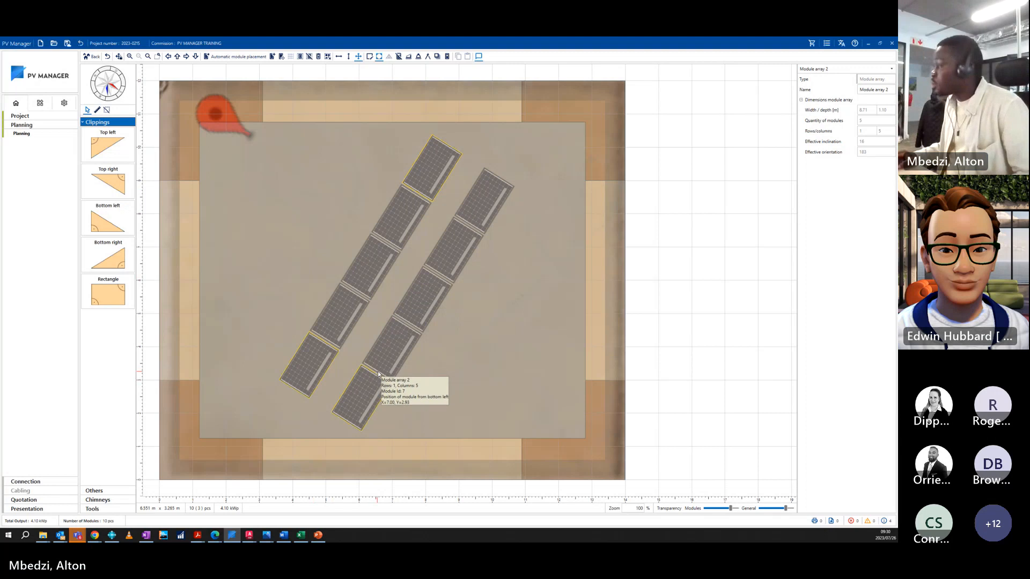
ctrl+click(343, 317)
ctrl+click(363, 278)
ctrl+click(394, 230)
ctrl+click(485, 187)
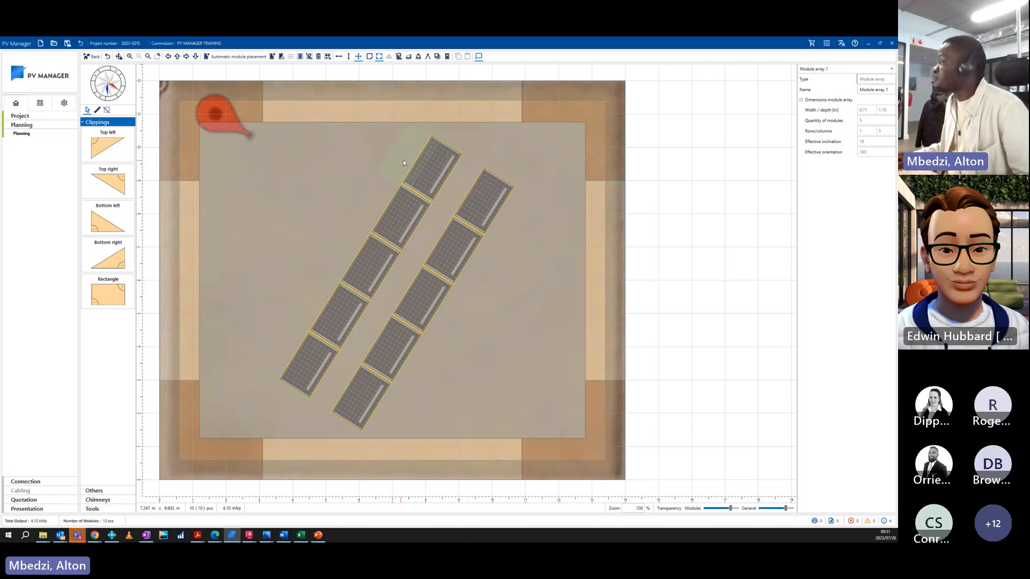
drag(403, 160, 404, 160)
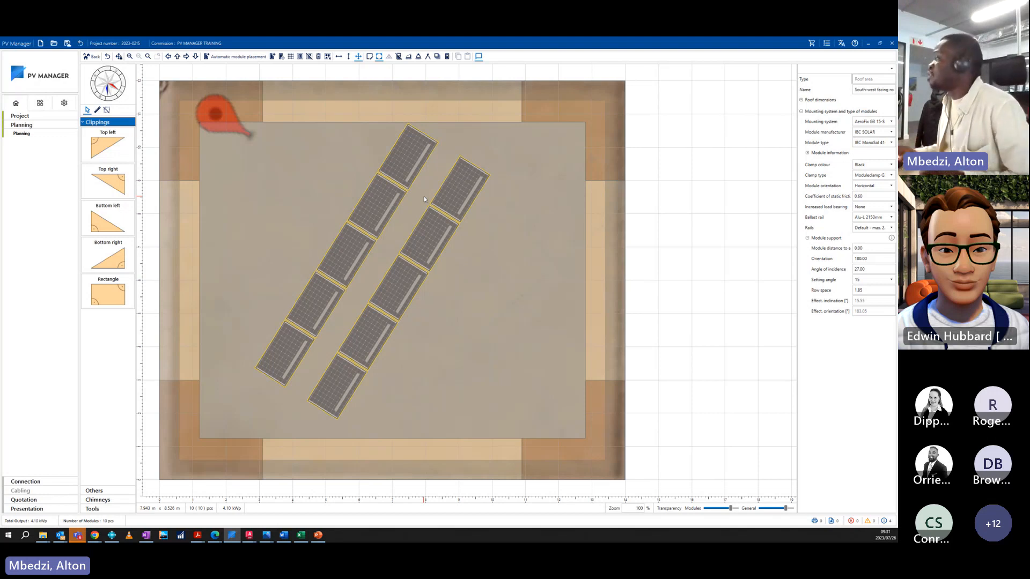
click(398, 160)
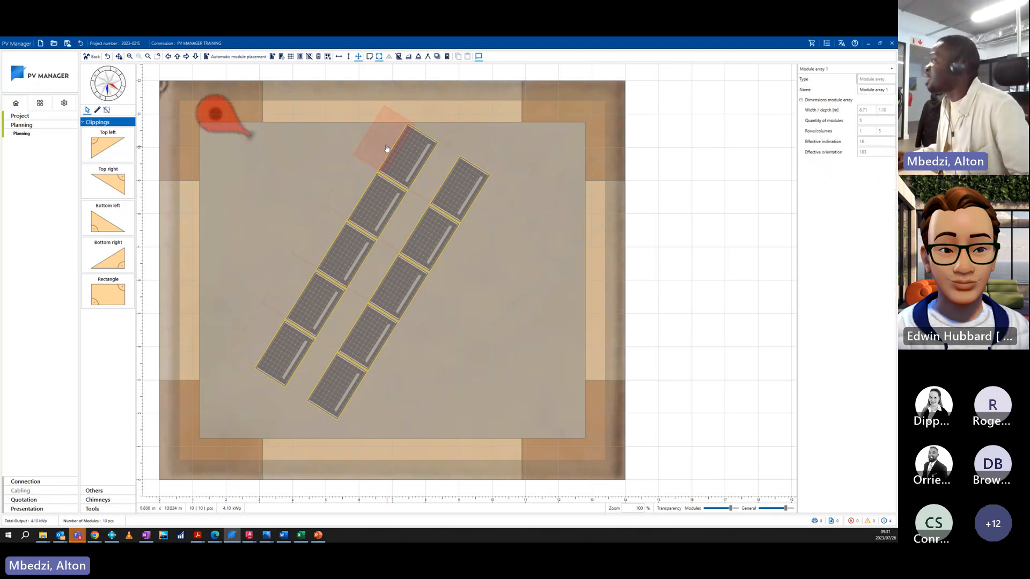
drag(406, 156, 327, 116)
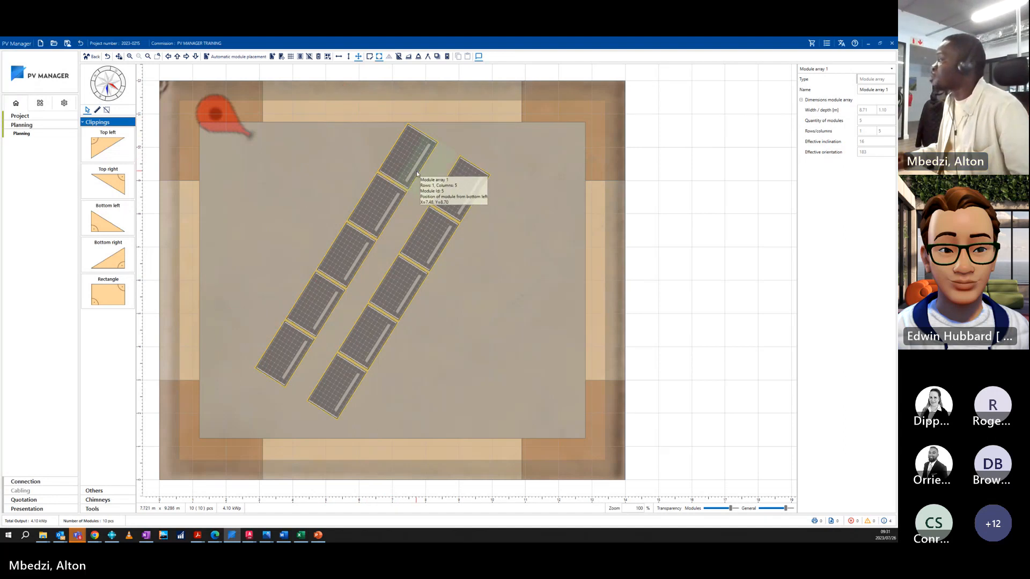
drag(417, 172, 416, 171)
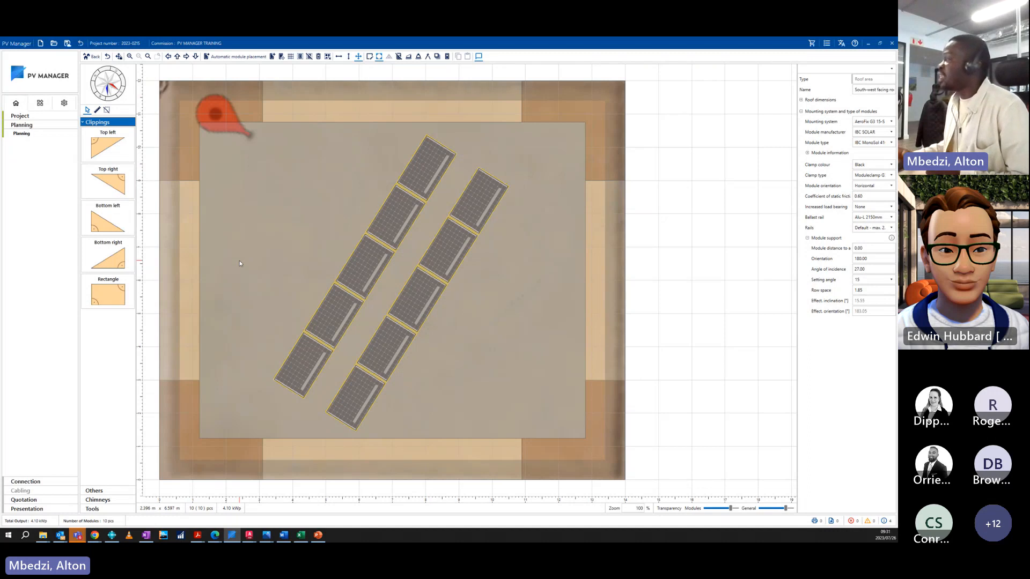
Return to the building overview and open the inverter configuration of Group 1 in the connection planning.
click(94, 57)
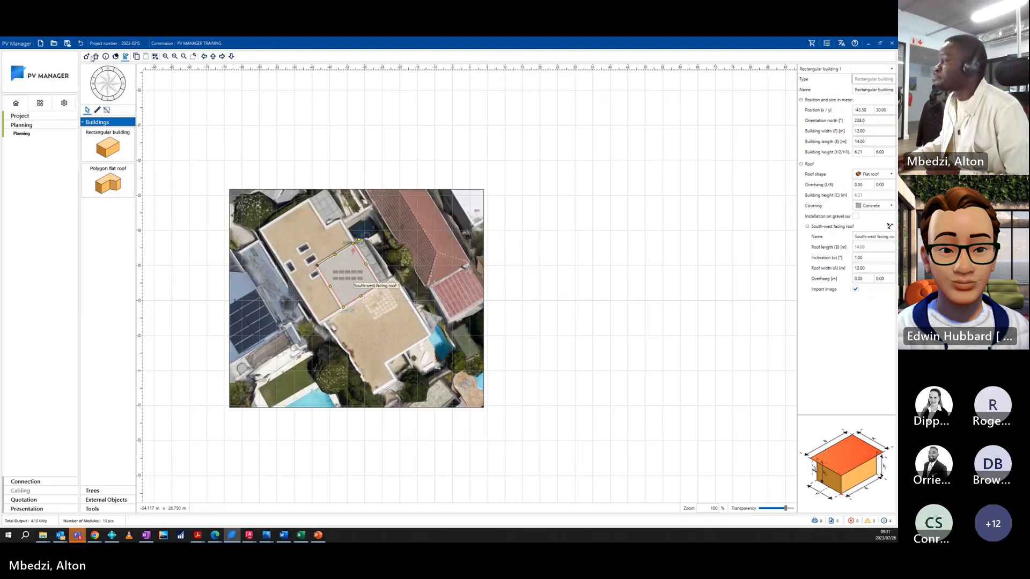
click(412, 235)
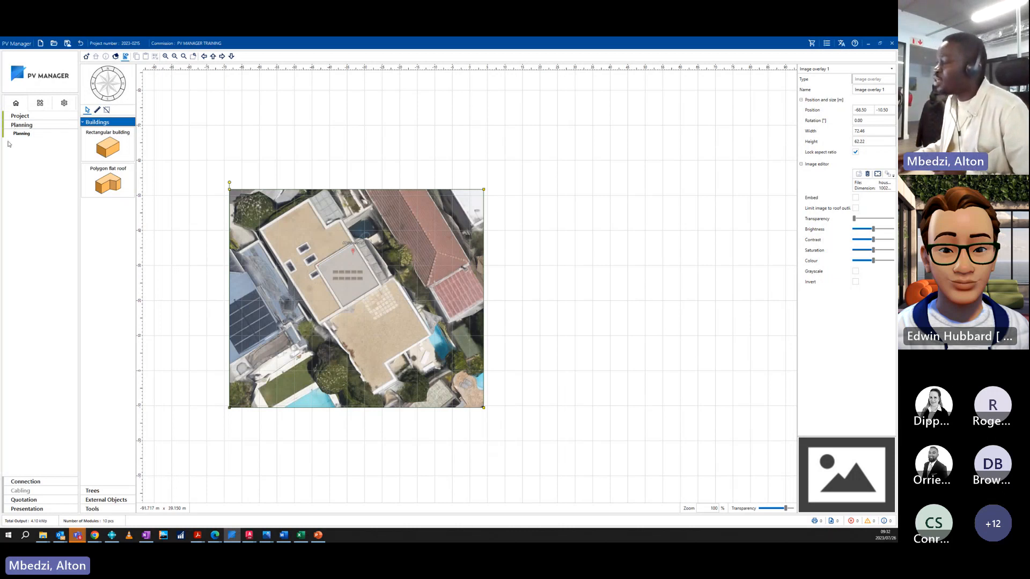
click(39, 484)
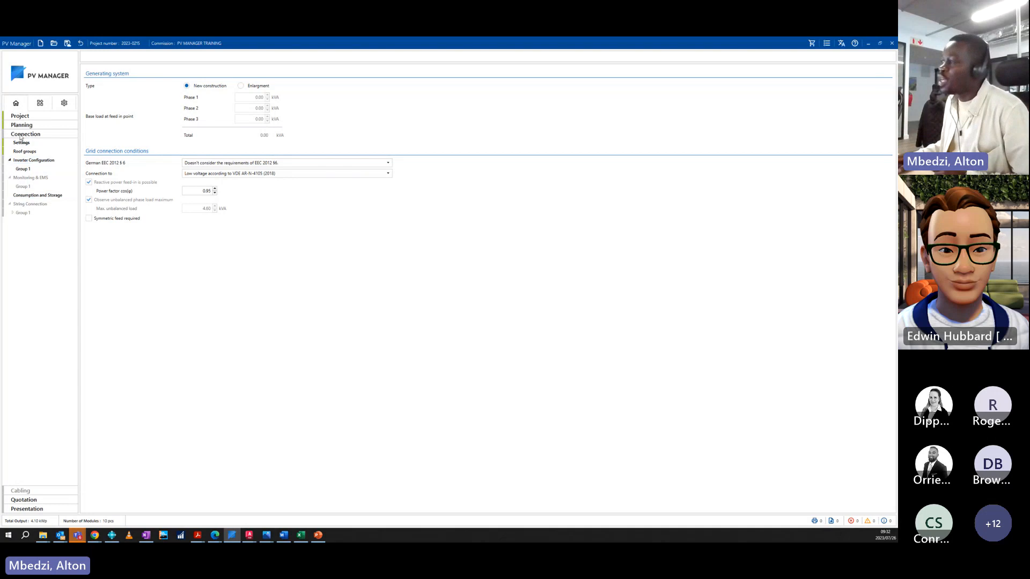
click(25, 169)
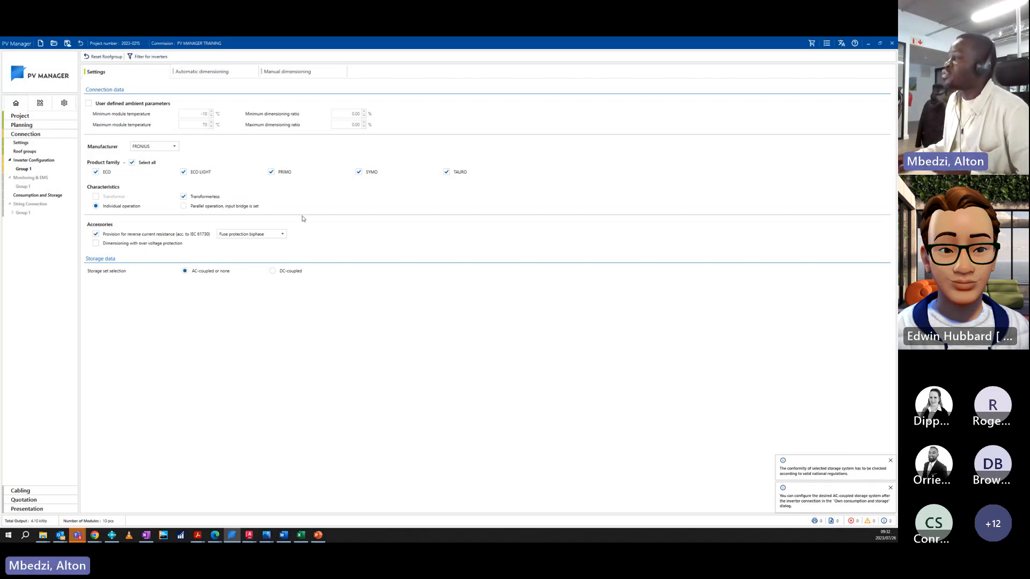
Set the inverter manufacturer for Group 1 to SMA.
click(158, 147)
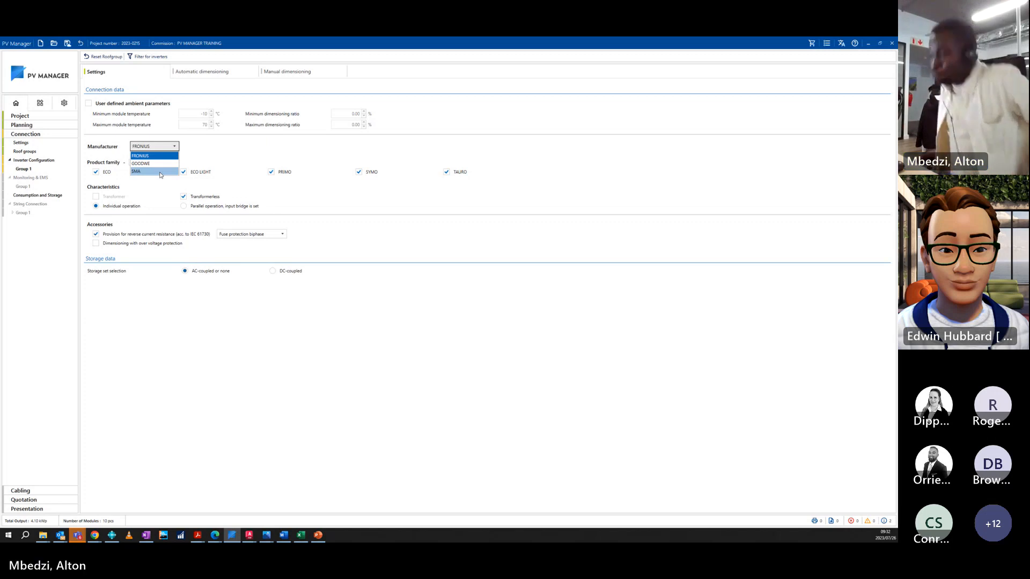
click(238, 148)
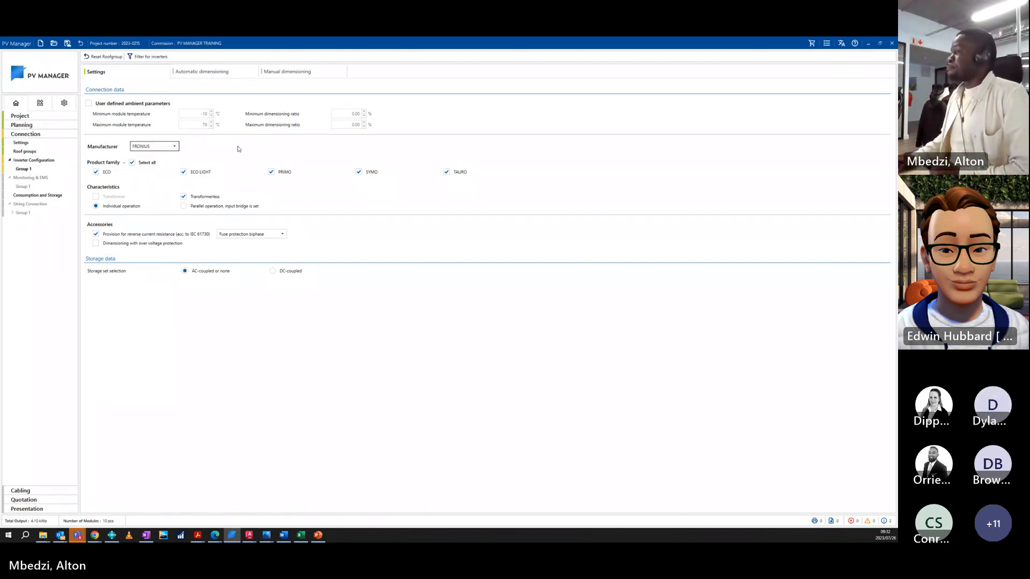
click(155, 148)
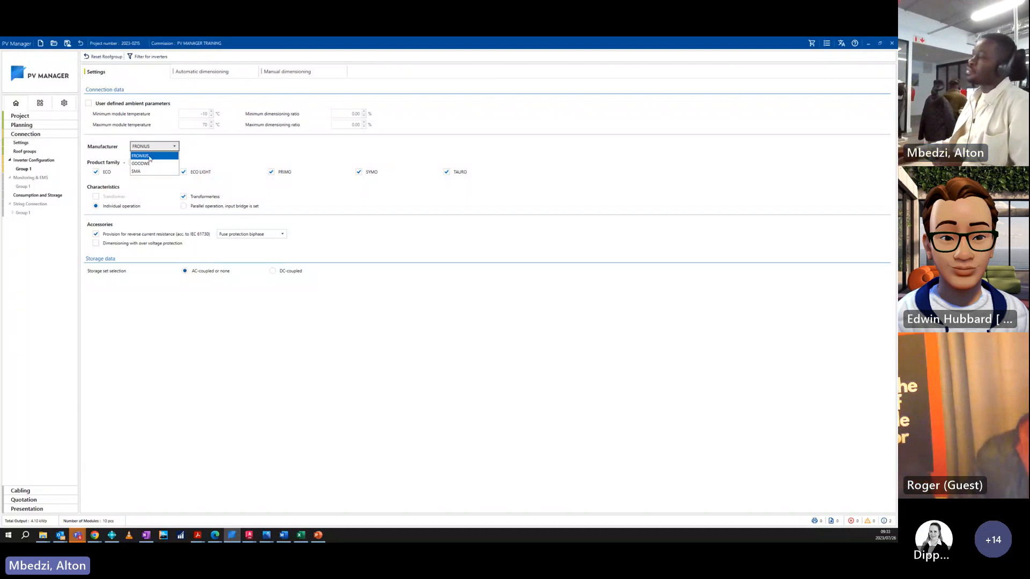
click(138, 171)
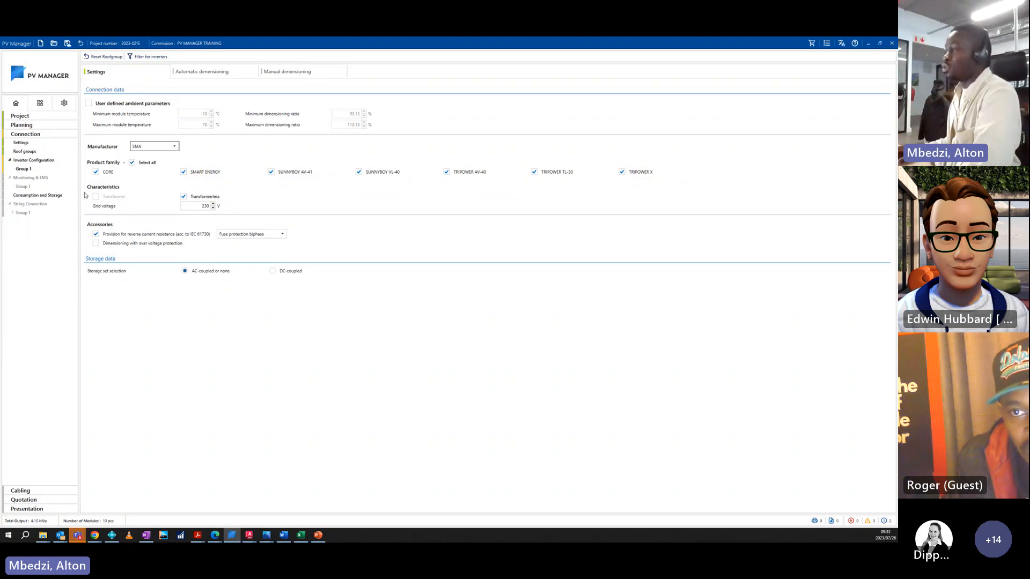
Exclude every SMA product family from Group 1's inverter selection except SUNNYBOY AV-41.
click(96, 173)
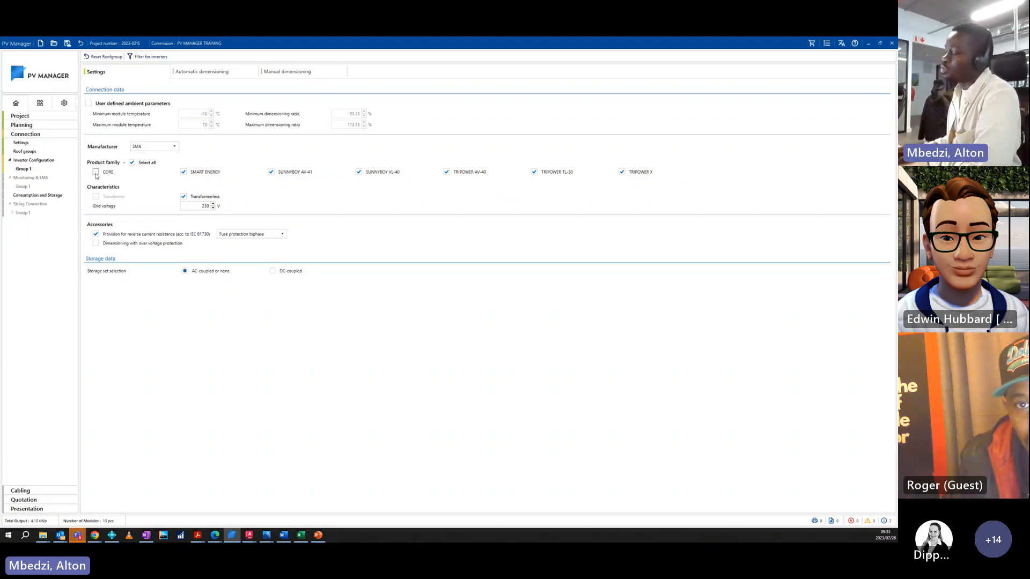
click(184, 172)
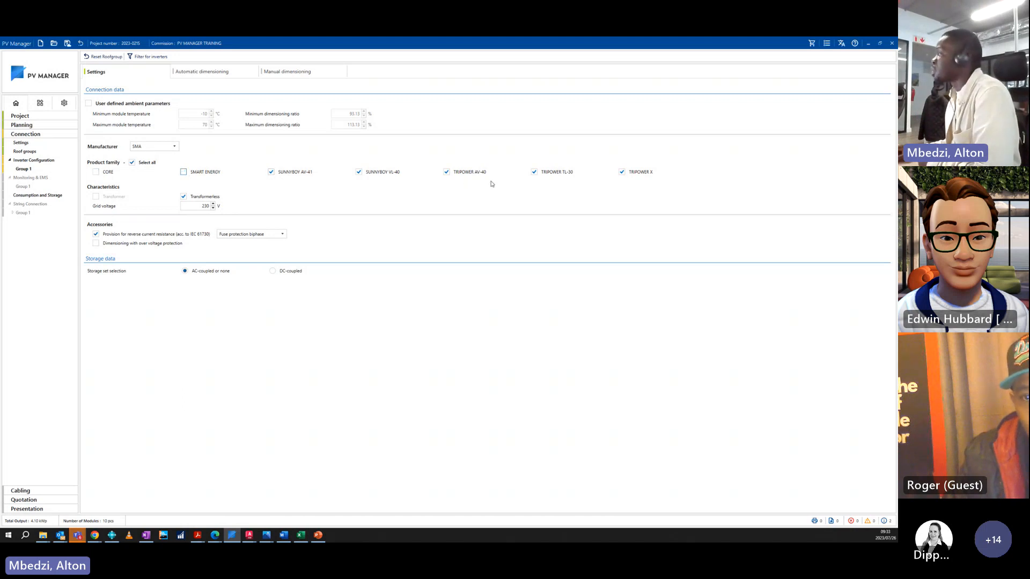
click(622, 172)
click(533, 172)
click(446, 173)
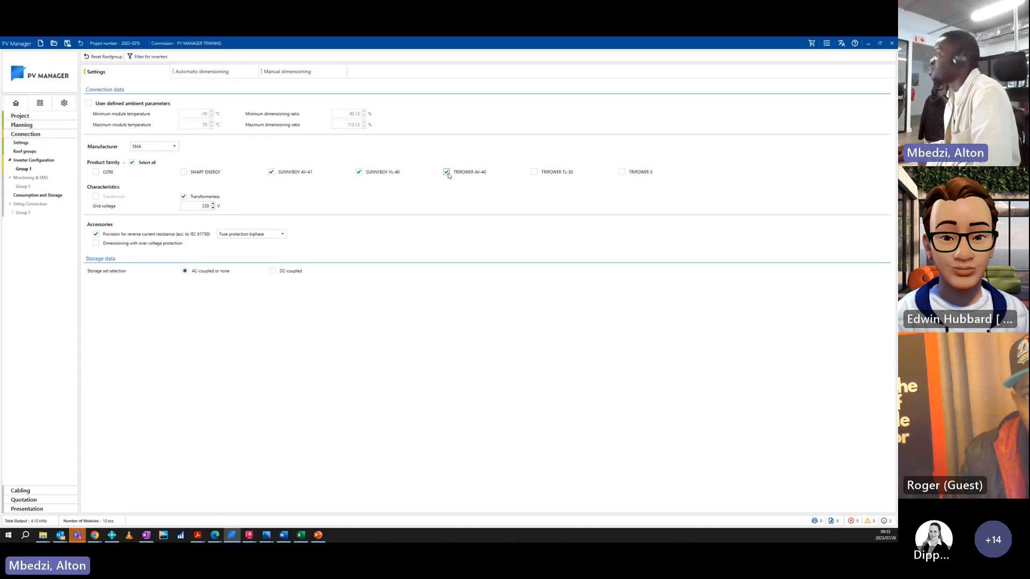
click(359, 172)
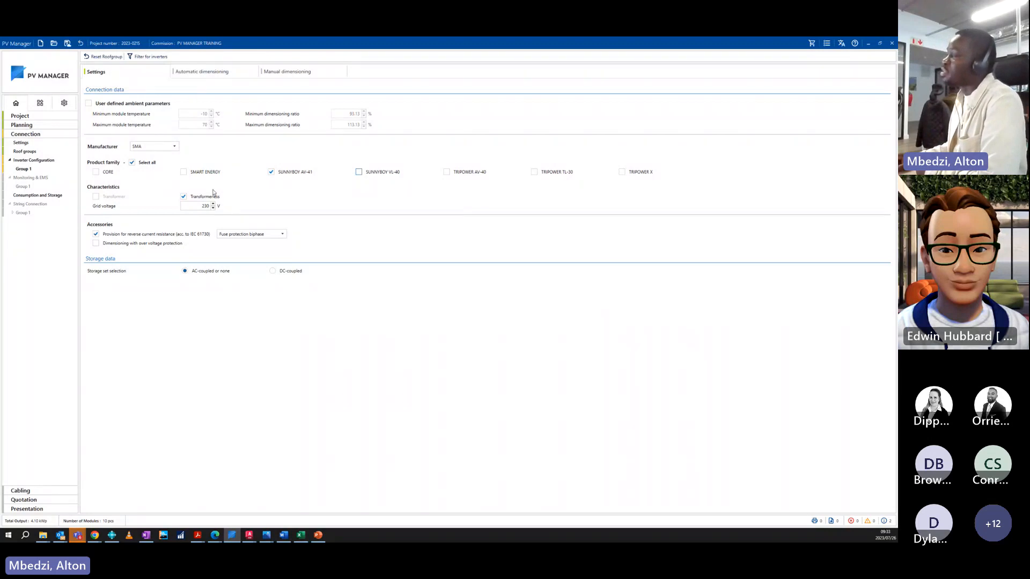
Open the automatic dimensioning for Group 1 and expand the inverter in Alternative 1 to examine its MPP string allocation.
click(215, 75)
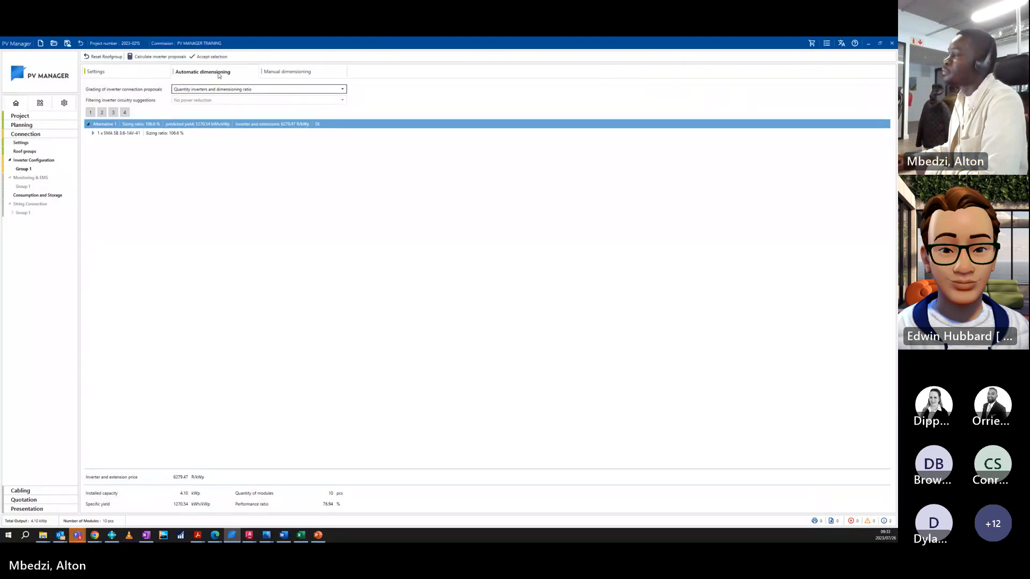
click(182, 127)
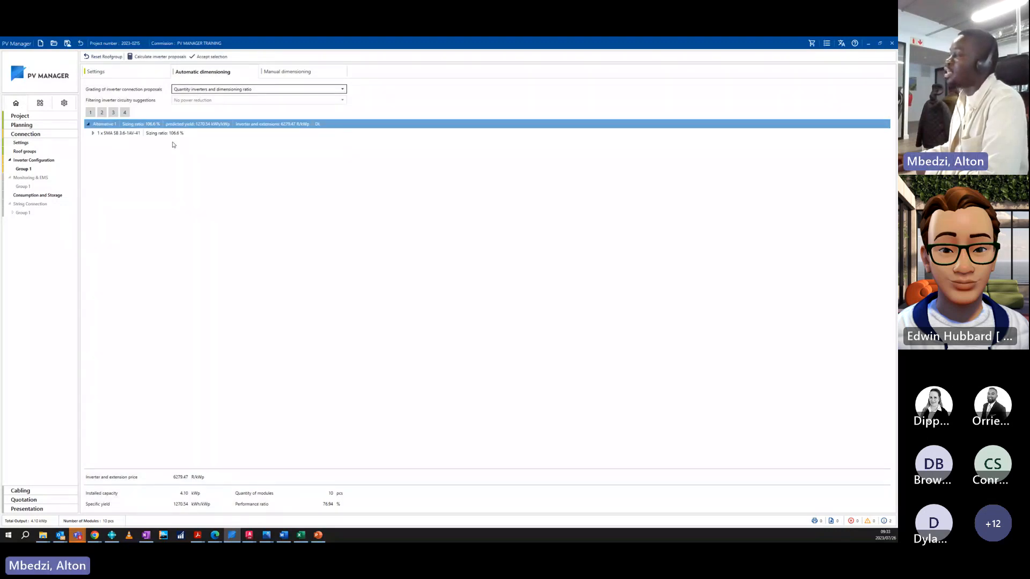
click(158, 135)
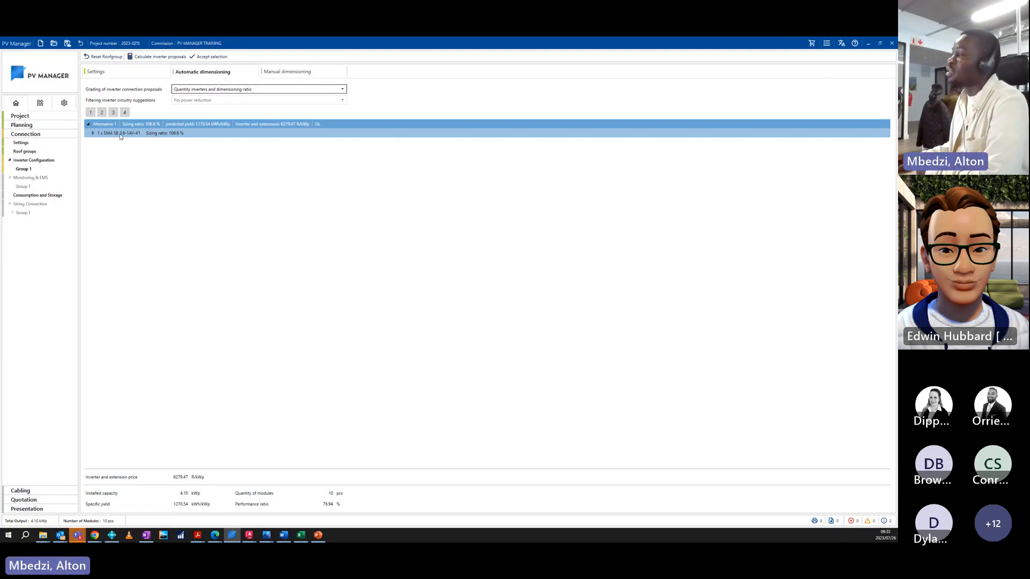
click(93, 133)
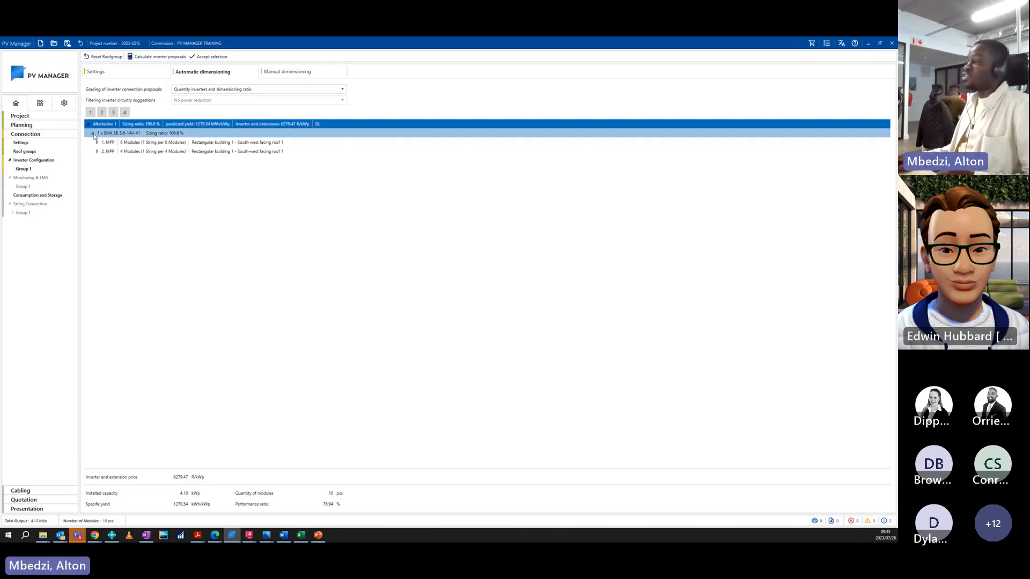
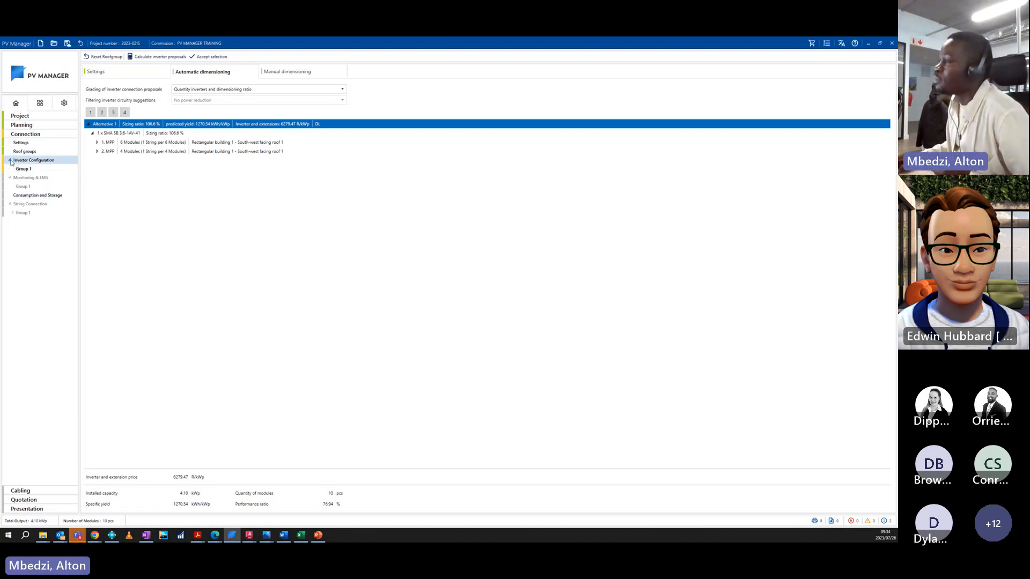
In Consumption and Storage, set the demand of the household private consumption load profile to 10 kWh.
click(24, 196)
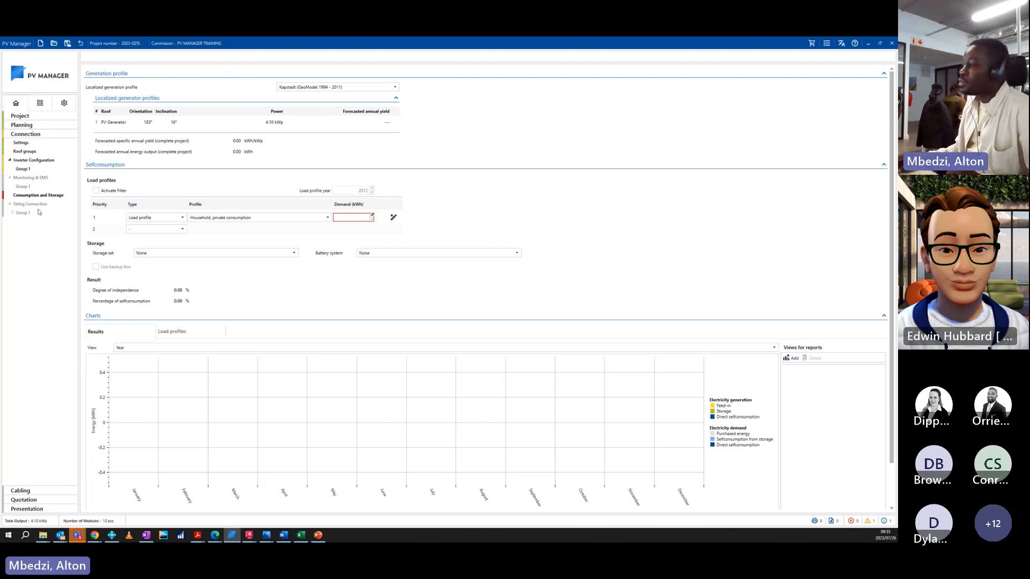
click(357, 218)
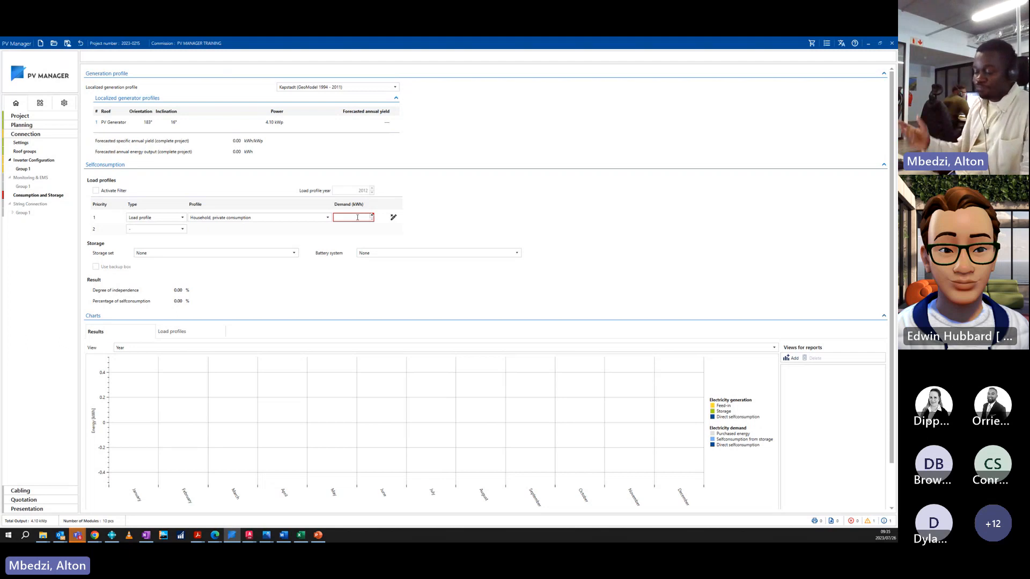
text(10)
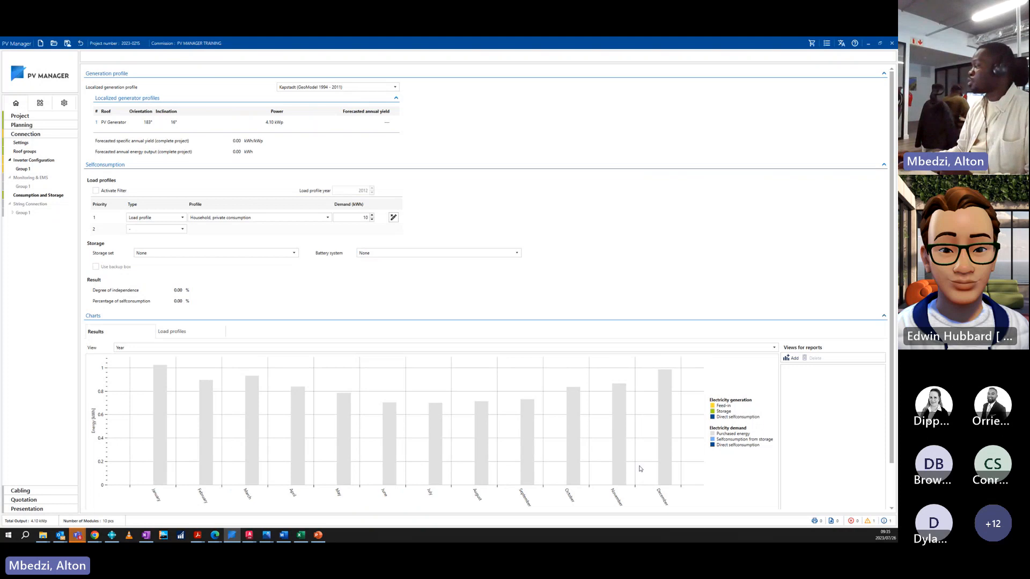
Check the available storage set and battery system options, leaving both at None.
click(202, 255)
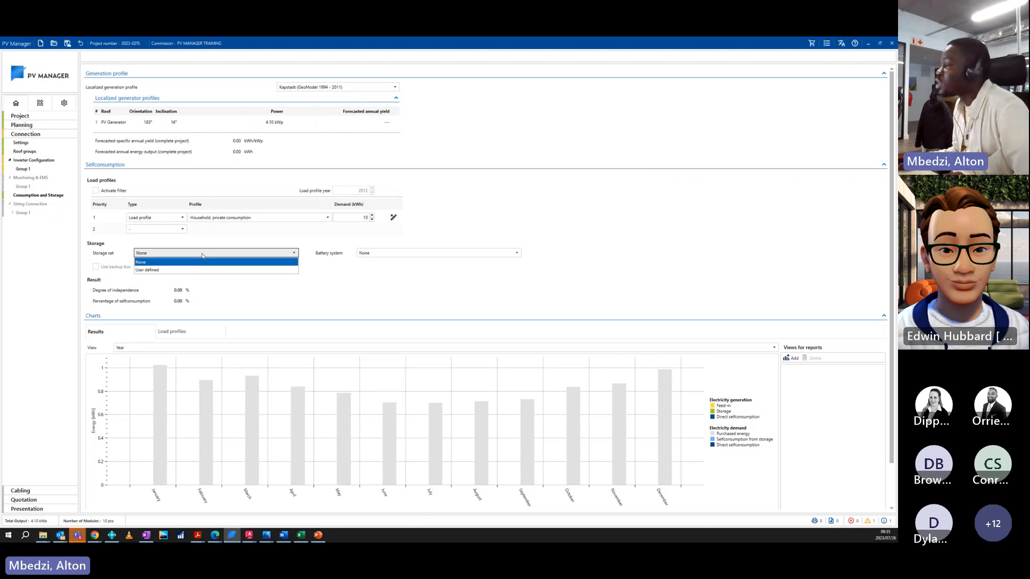
click(201, 256)
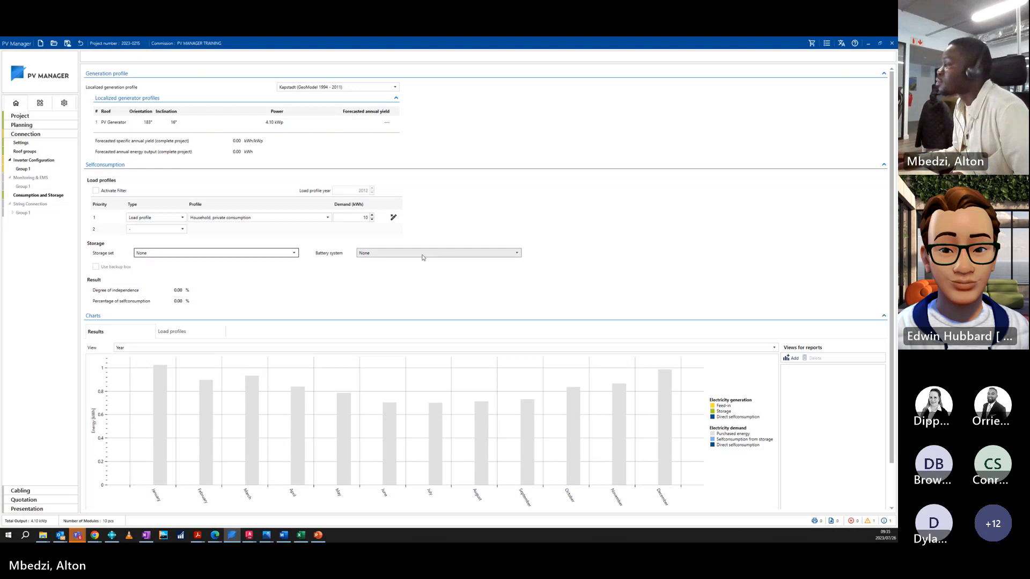
click(245, 255)
click(245, 255)
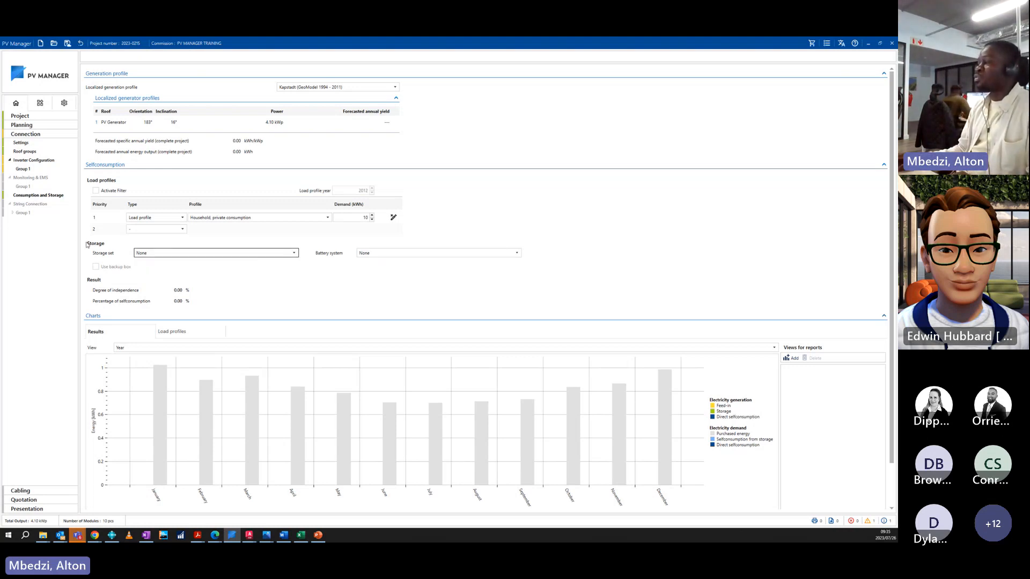
click(384, 255)
click(384, 255)
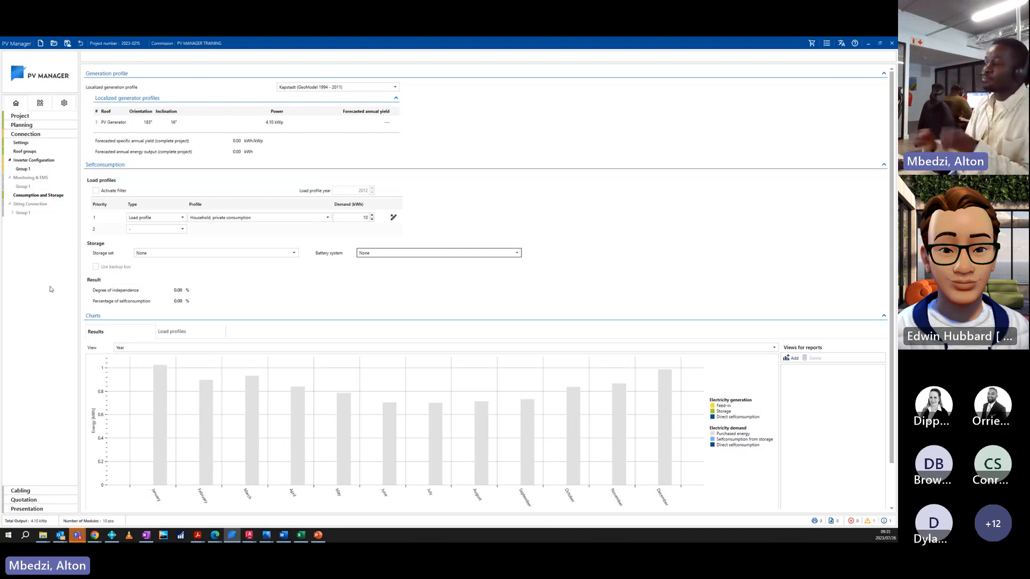
View the load profiles chart and return to the yearly results chart.
click(172, 331)
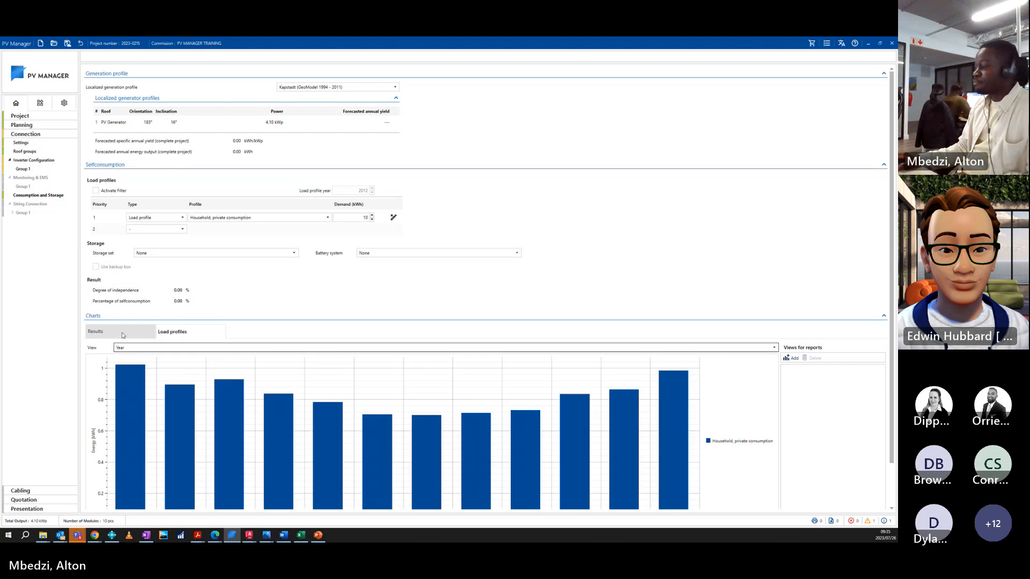
scroll(172, 332, down, 2)
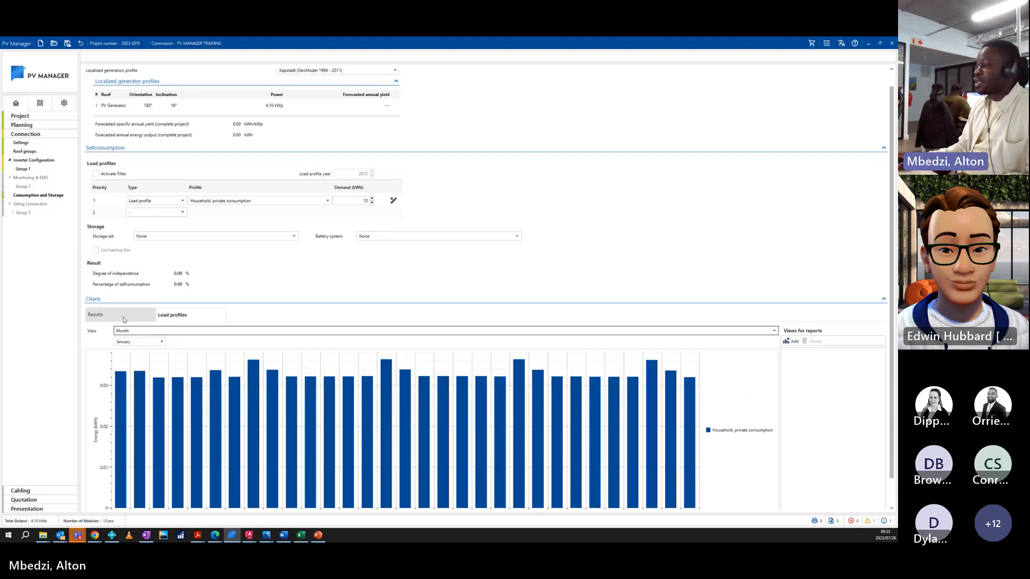
click(102, 315)
scroll(198, 308, down, 2)
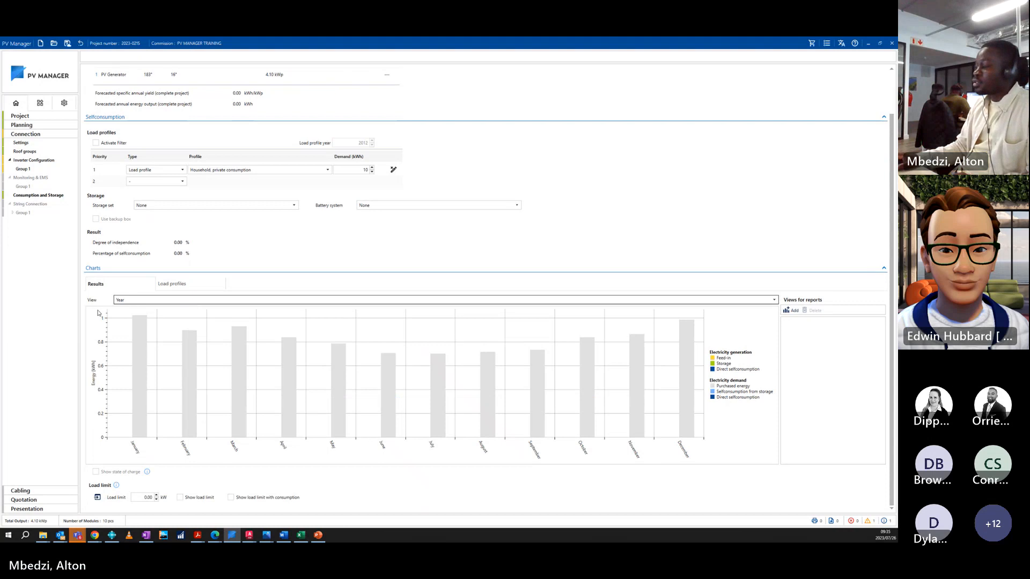
Review the Inverter Configuration overview, Group 1's inverter settings and the Consumption and Storage data.
click(29, 494)
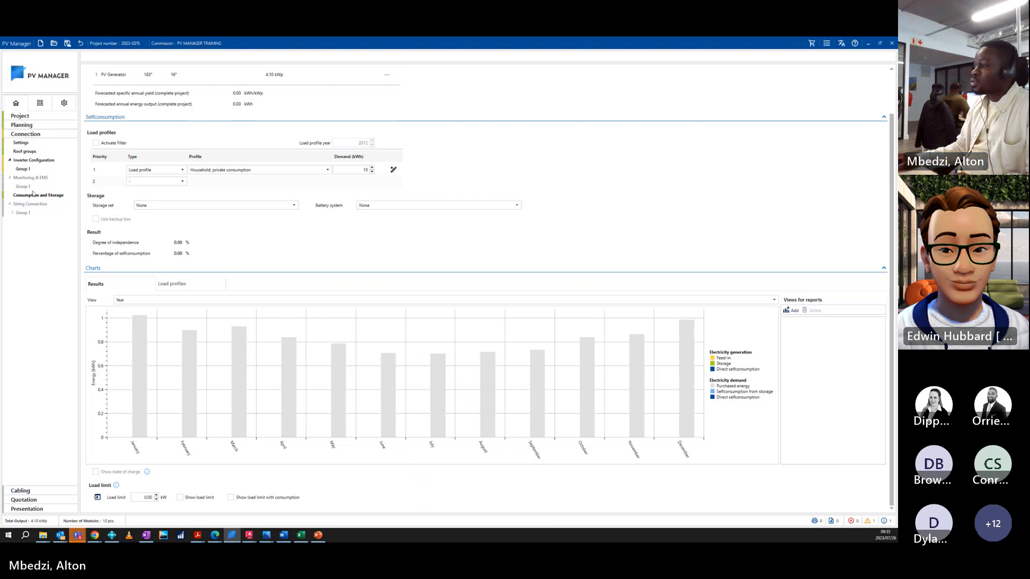
click(34, 162)
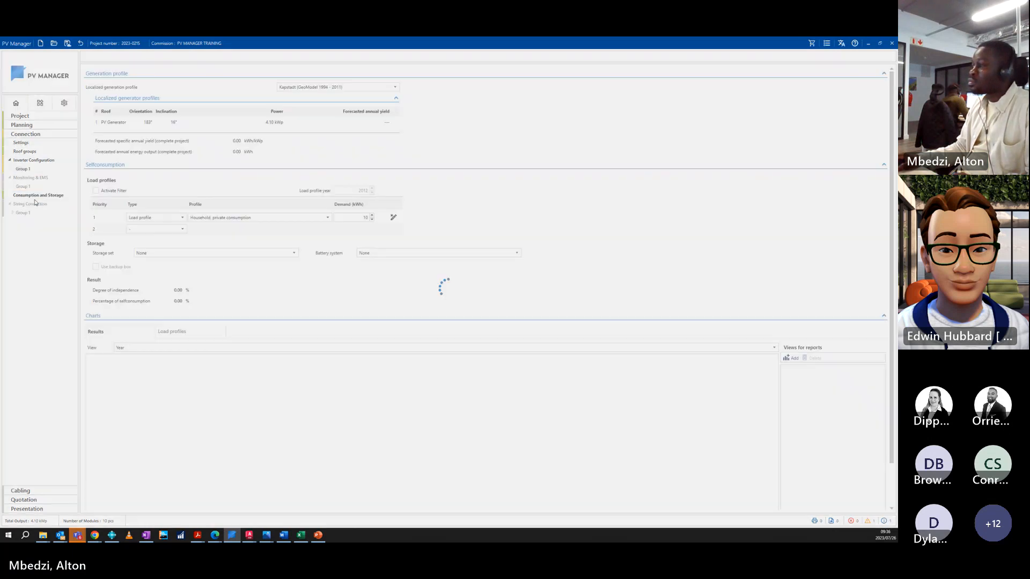
click(39, 196)
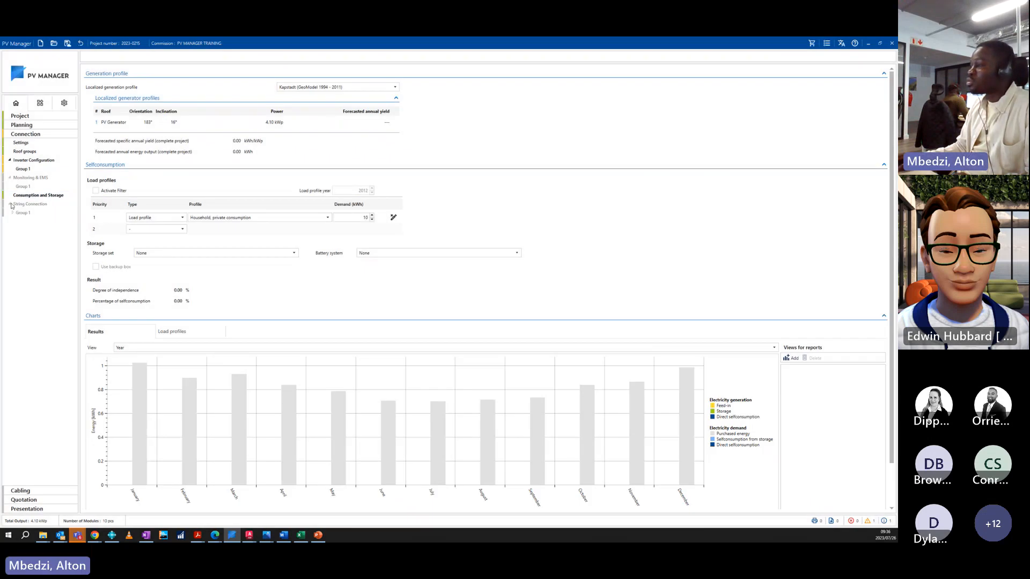
click(19, 161)
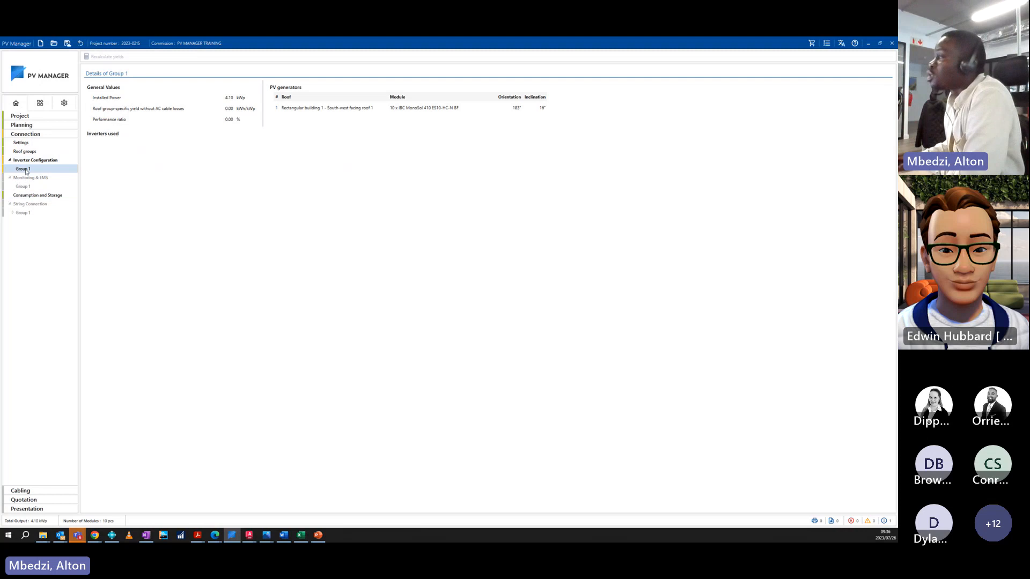
click(24, 169)
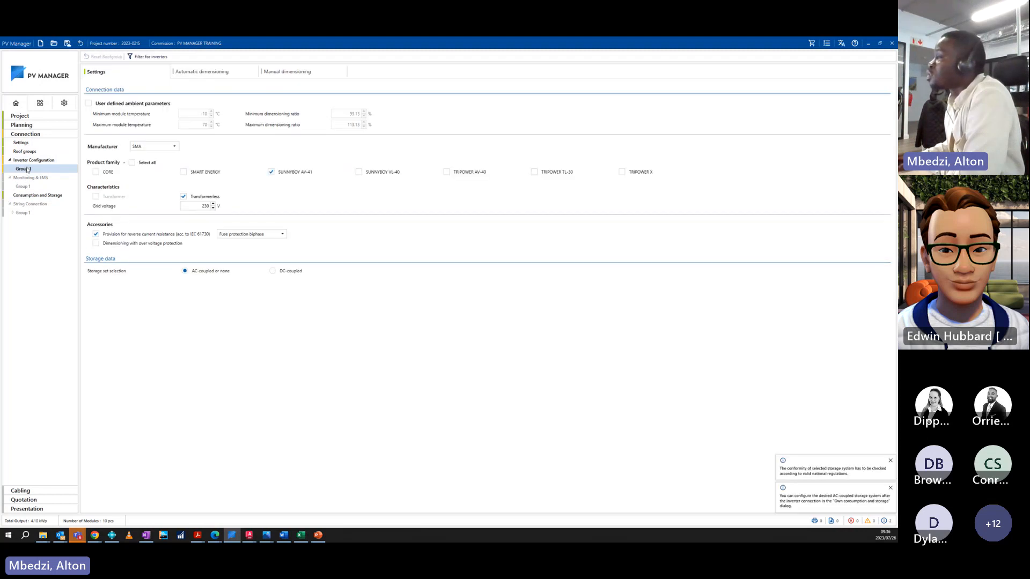
click(31, 161)
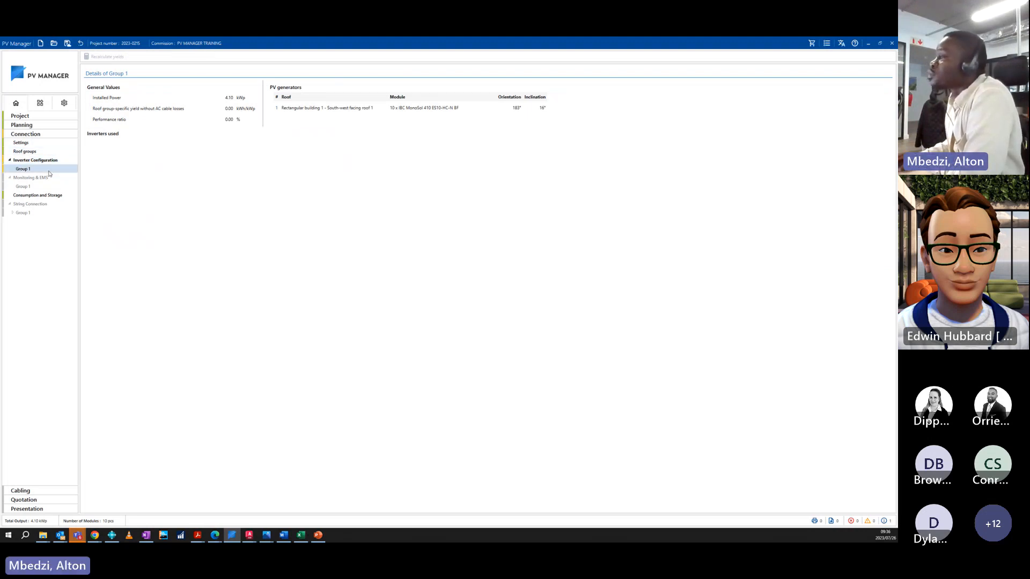
click(23, 200)
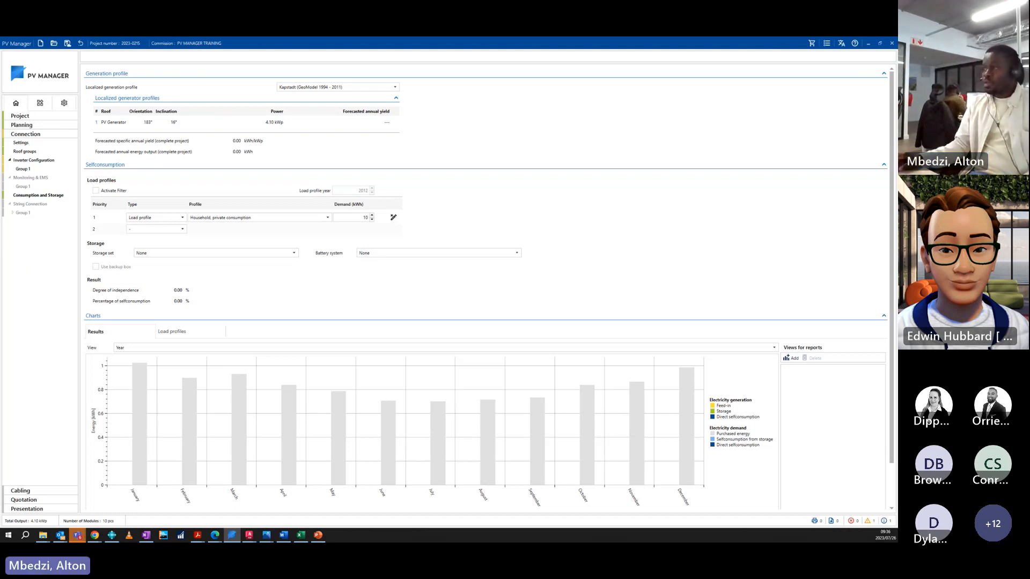
click(23, 170)
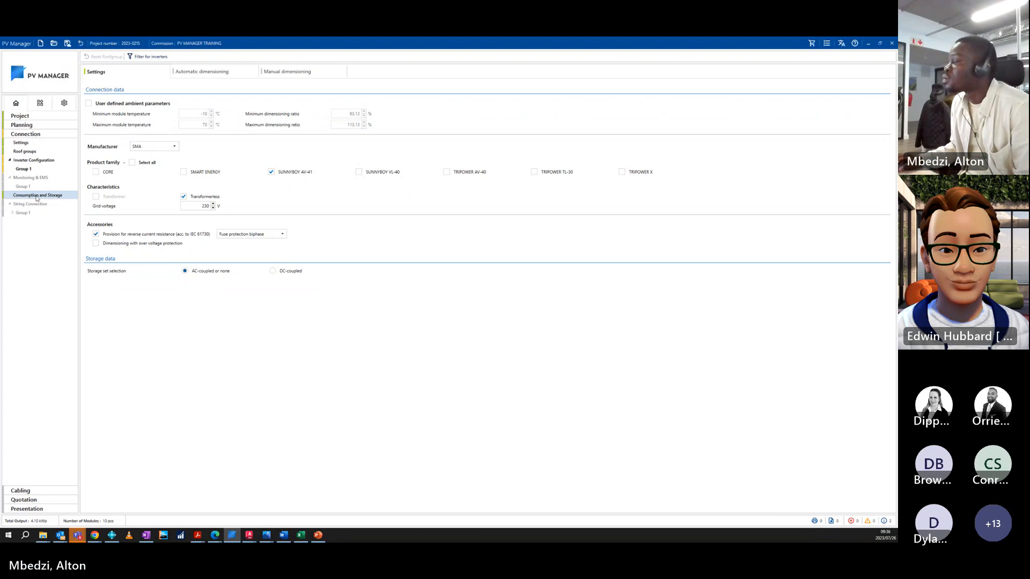
Set the localized generation profile in Consumption and Storage to Stellenbosch (GeoModel 1994 - 2016).
click(29, 197)
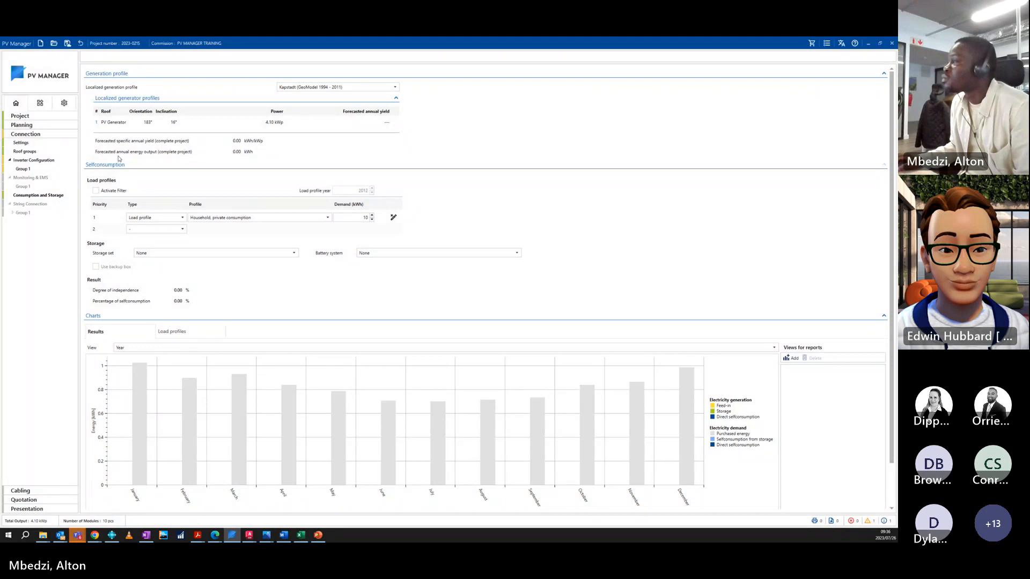
click(313, 88)
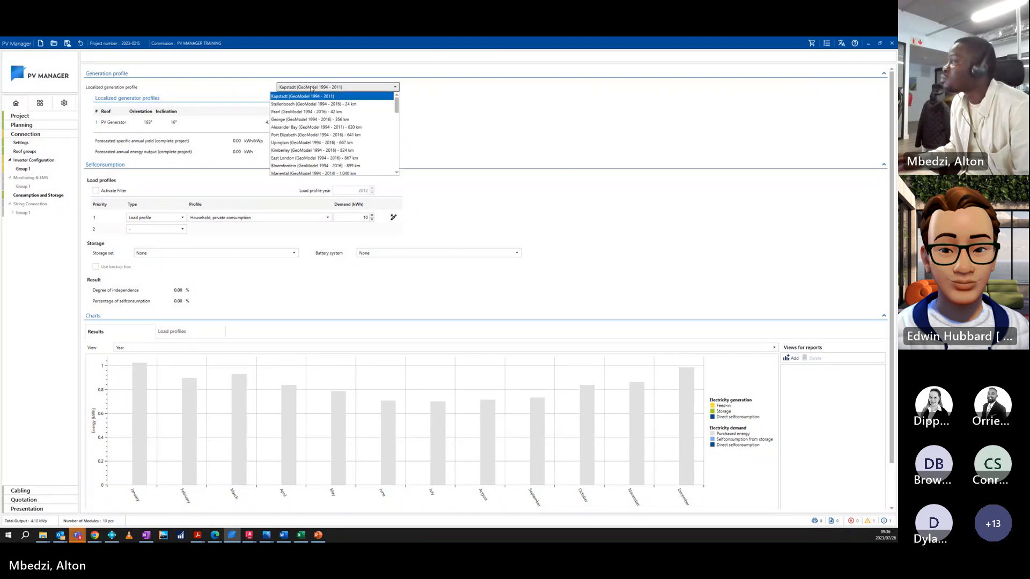
click(309, 105)
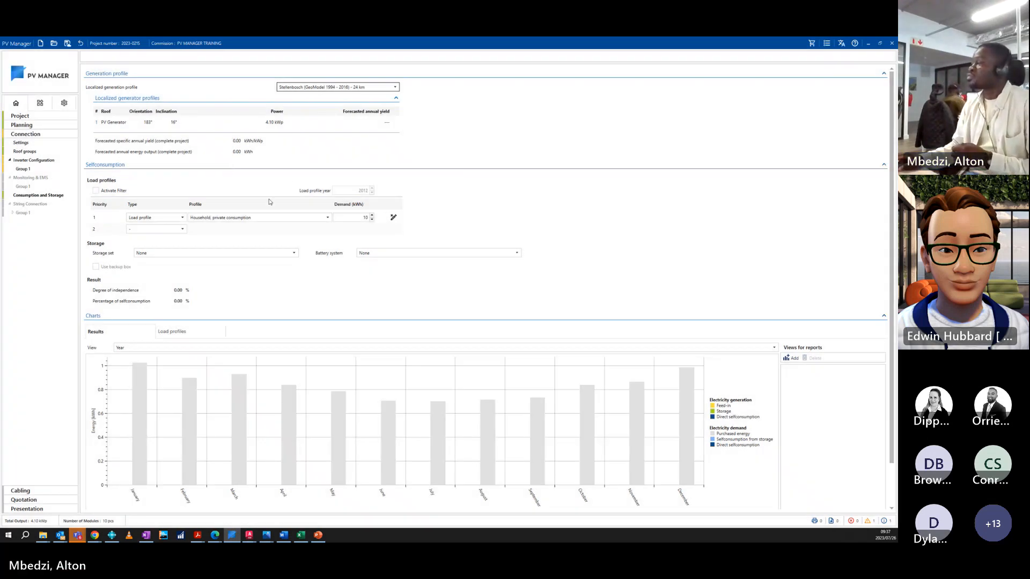
scroll(181, 280, down, 2)
scroll(161, 271, up, 2)
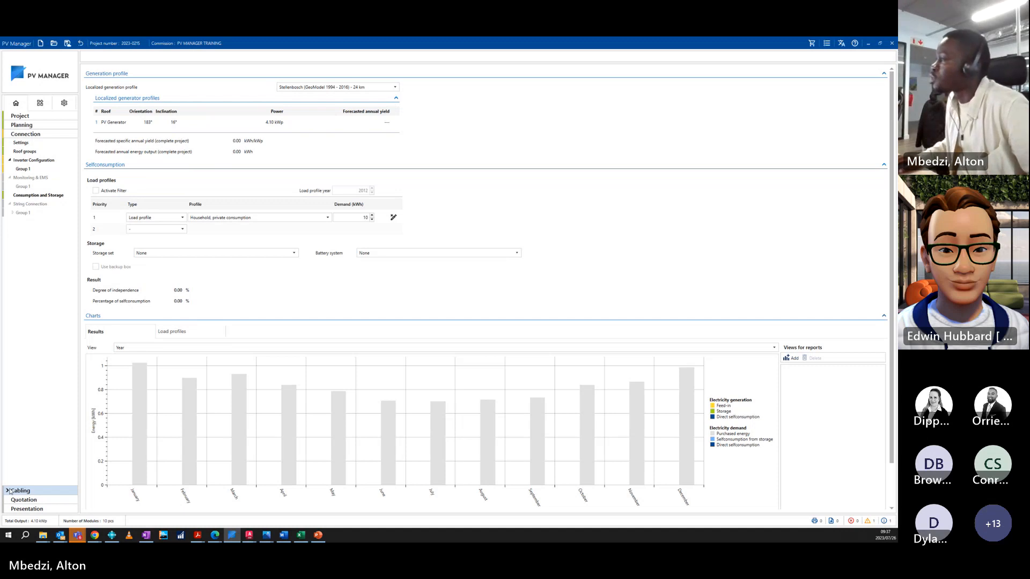
Reopen Group 1's inverter settings and proceed to the quotation, saving the project changes.
click(23, 170)
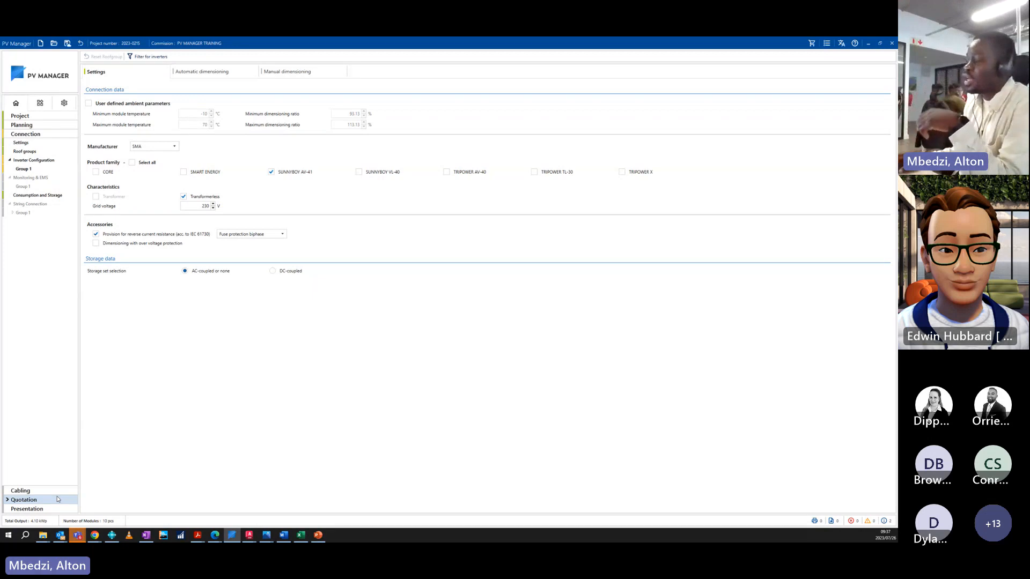
click(8, 501)
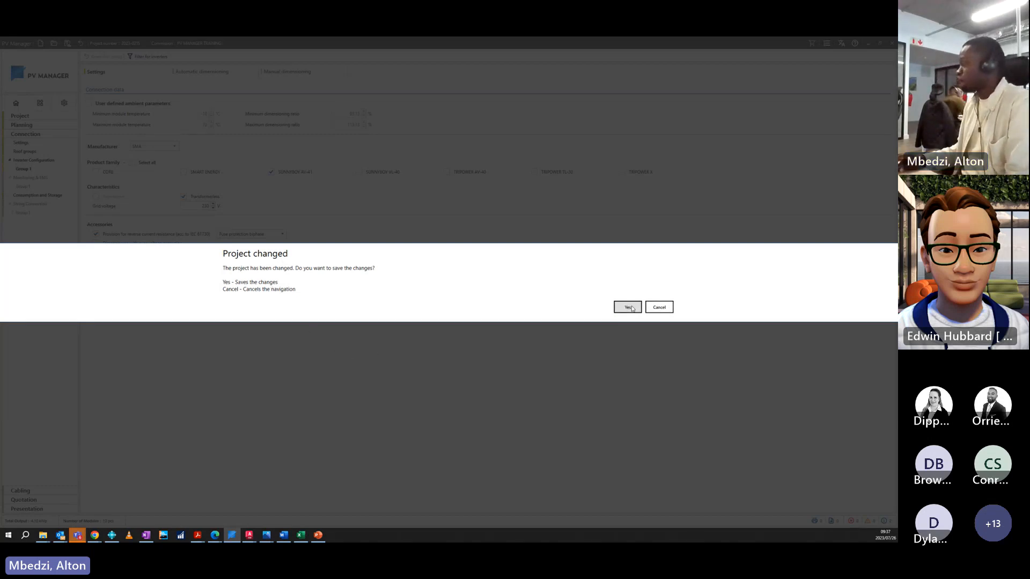
click(631, 307)
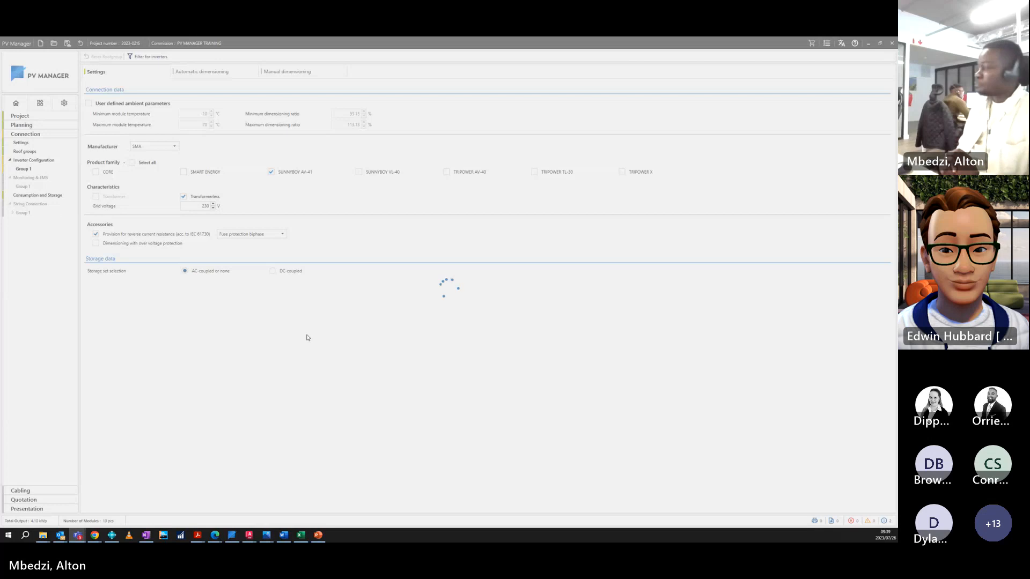
click(122, 382)
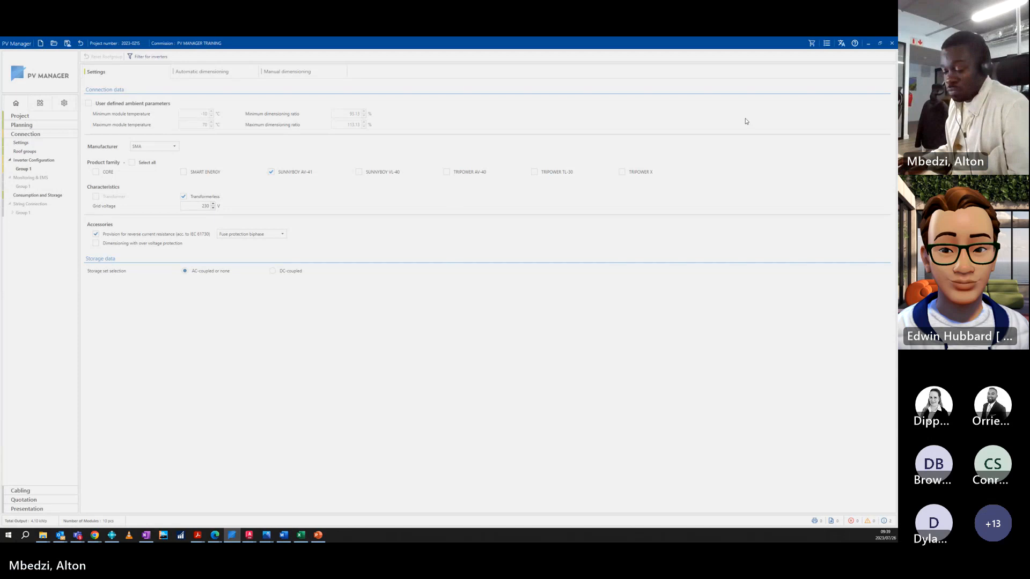
click(826, 43)
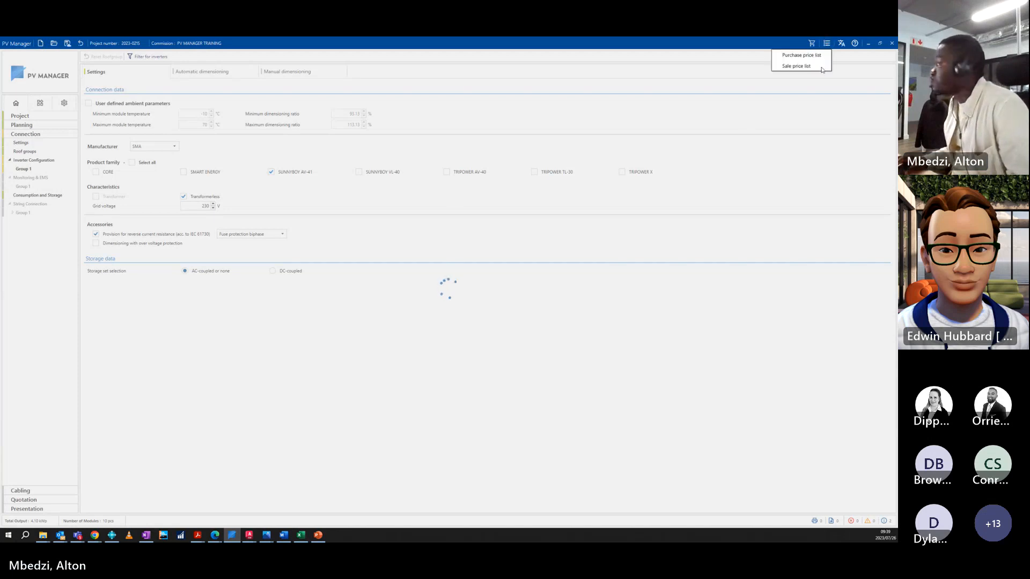
click(823, 67)
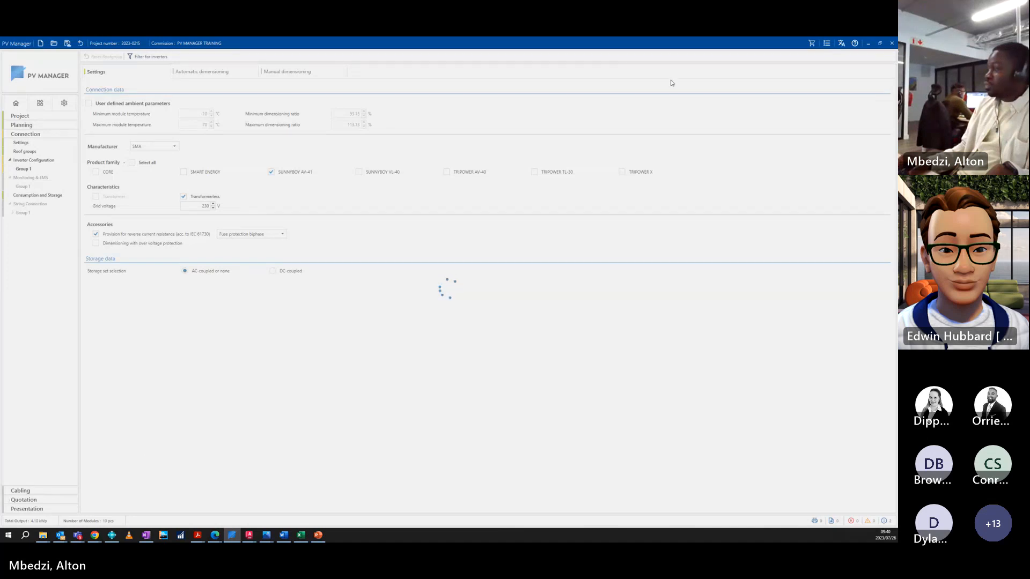
Close the program, accept the restart with the planning progress reloaded, and maximize the restarted window.
click(890, 45)
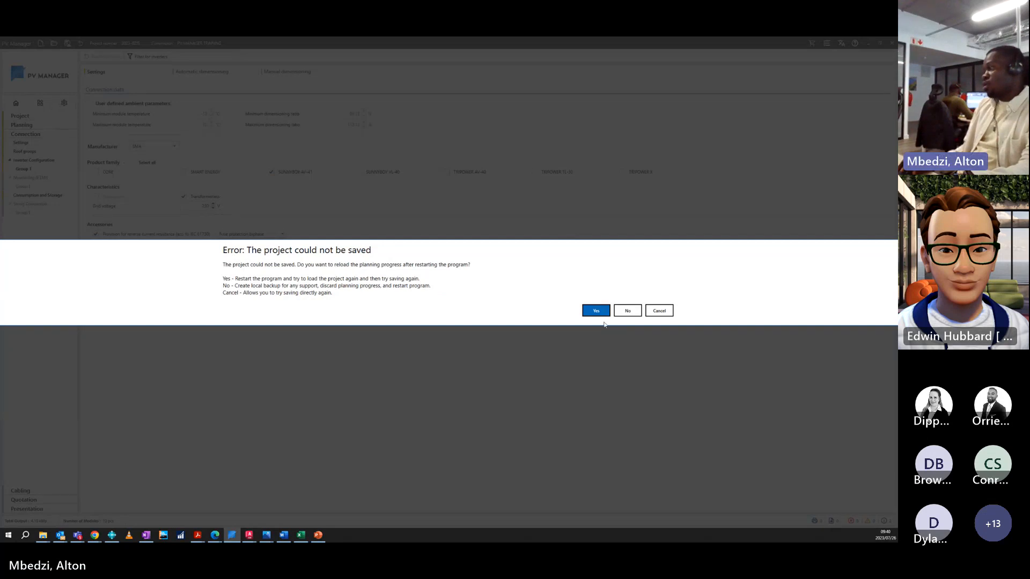
click(596, 311)
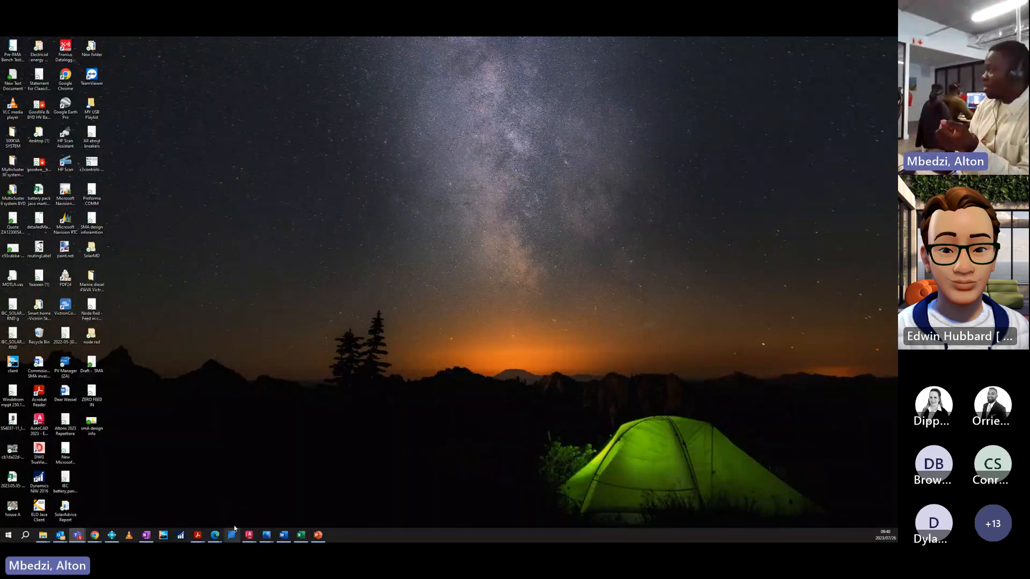
right_click(215, 384)
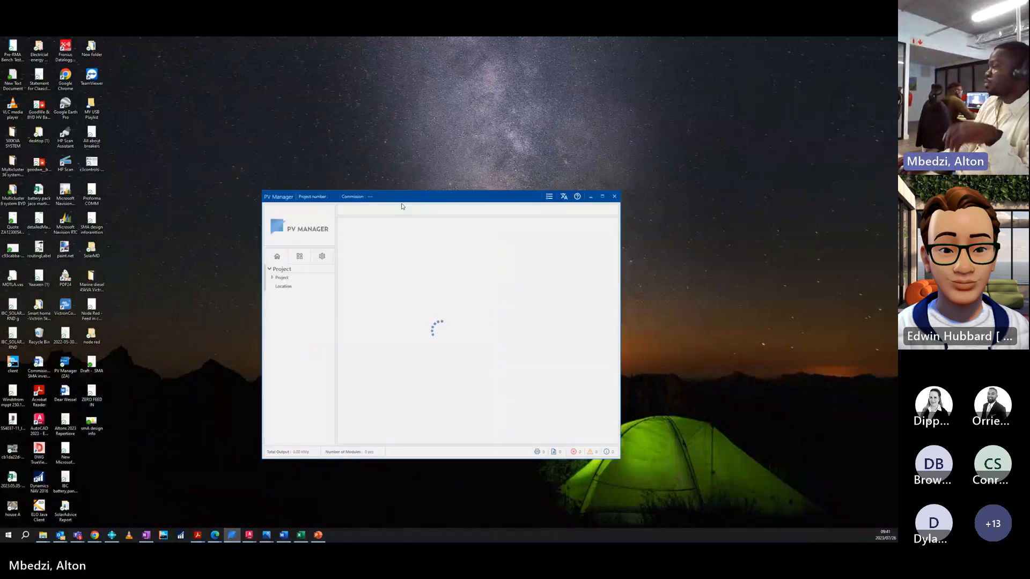
drag(402, 198, 377, 42)
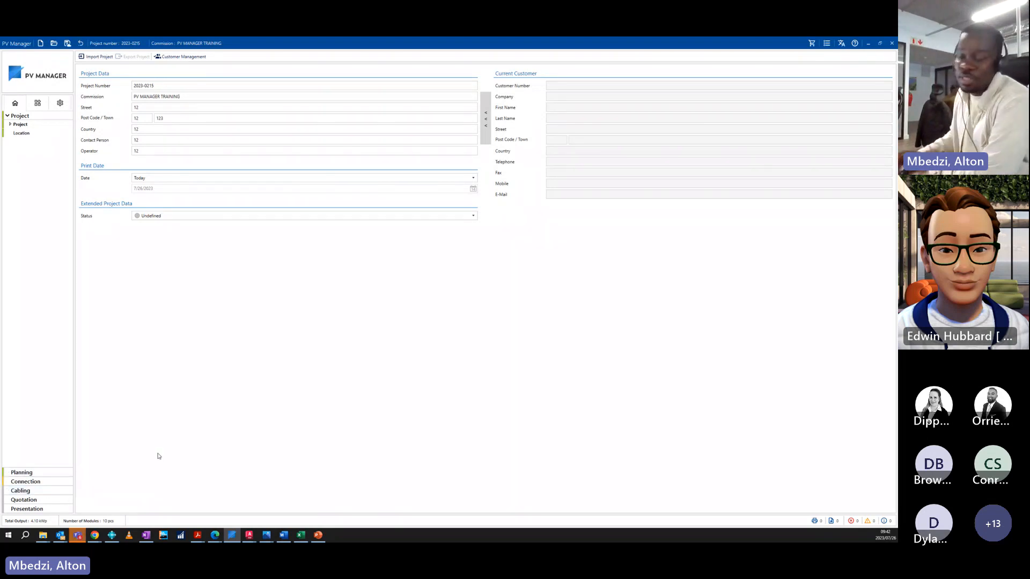
Save the project, reopen PV MANAGER TRAINING from Project Management and display its quotation.
click(67, 45)
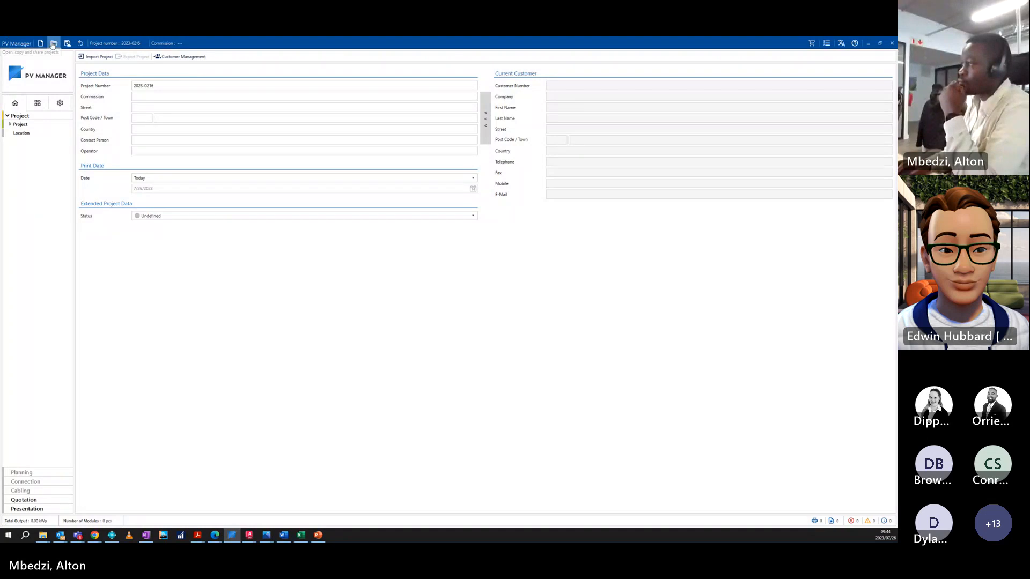
click(53, 43)
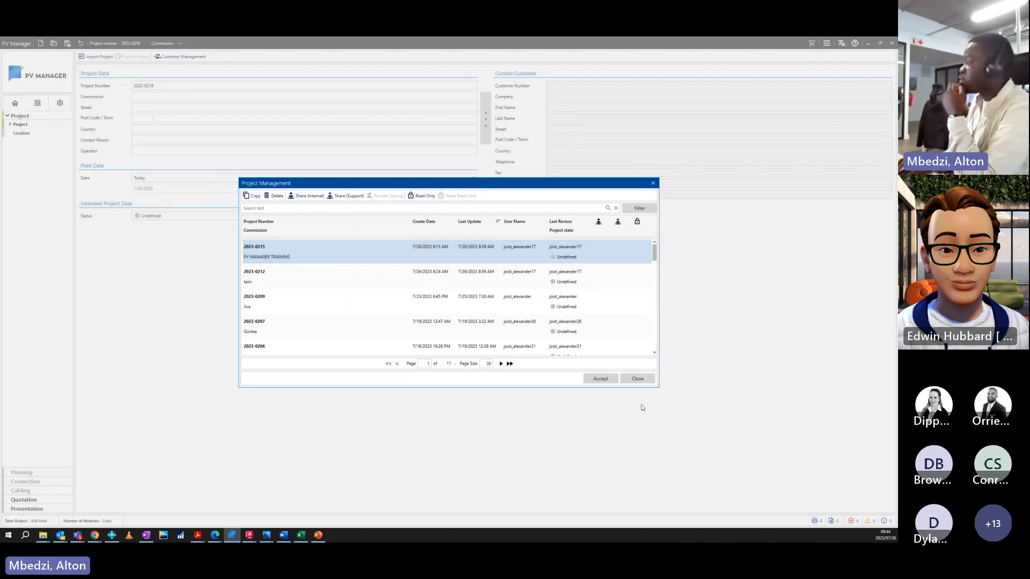
click(601, 377)
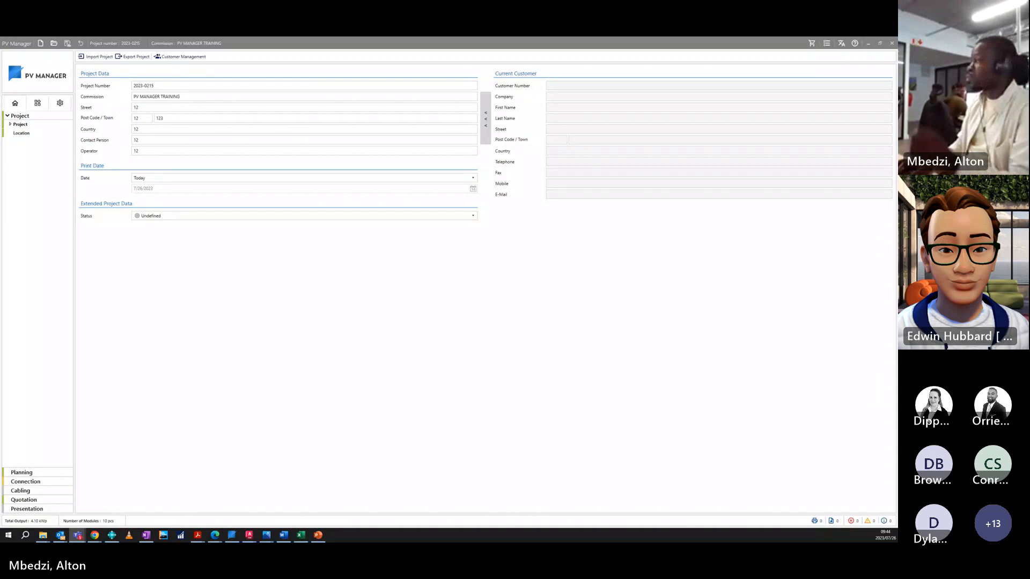
click(31, 502)
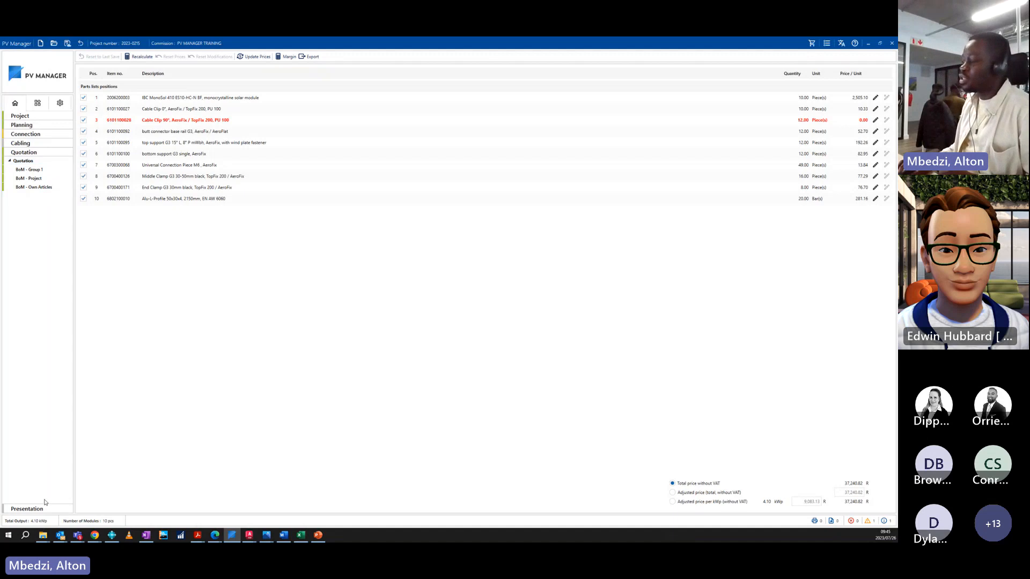
Select the display of module array, ballast plan, order and parts list as documents for the project's presentation.
click(8, 510)
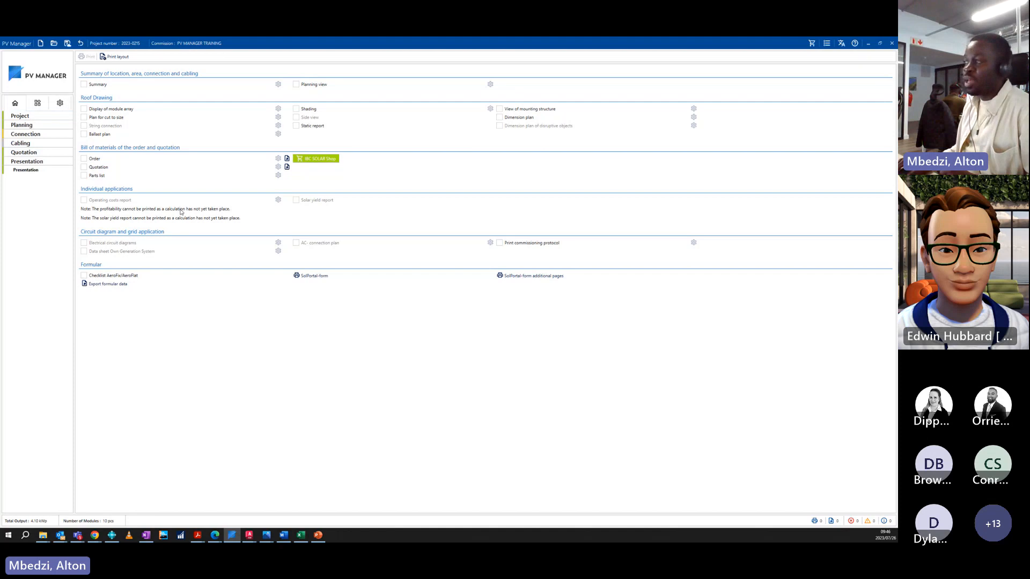
click(83, 109)
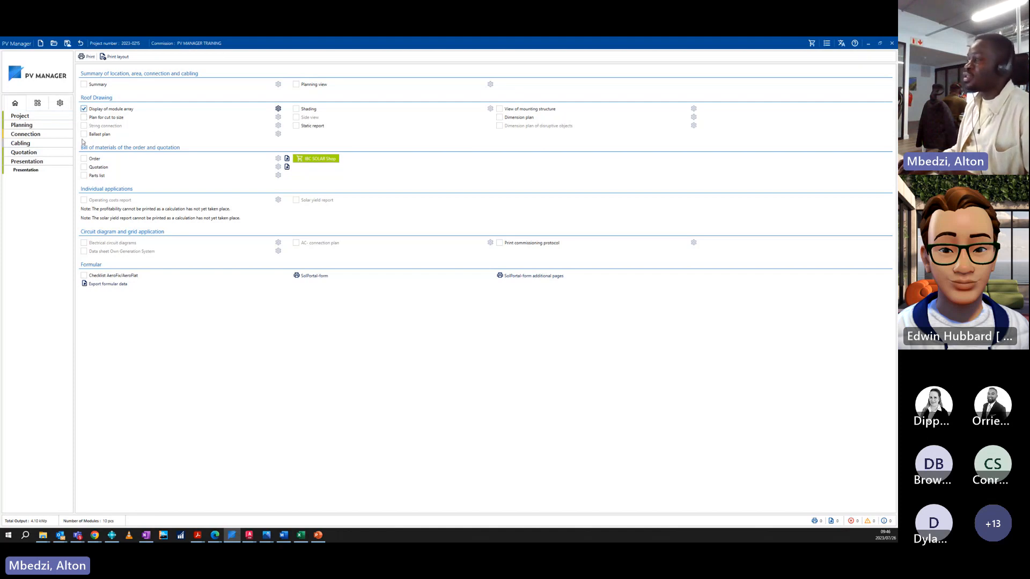
click(84, 134)
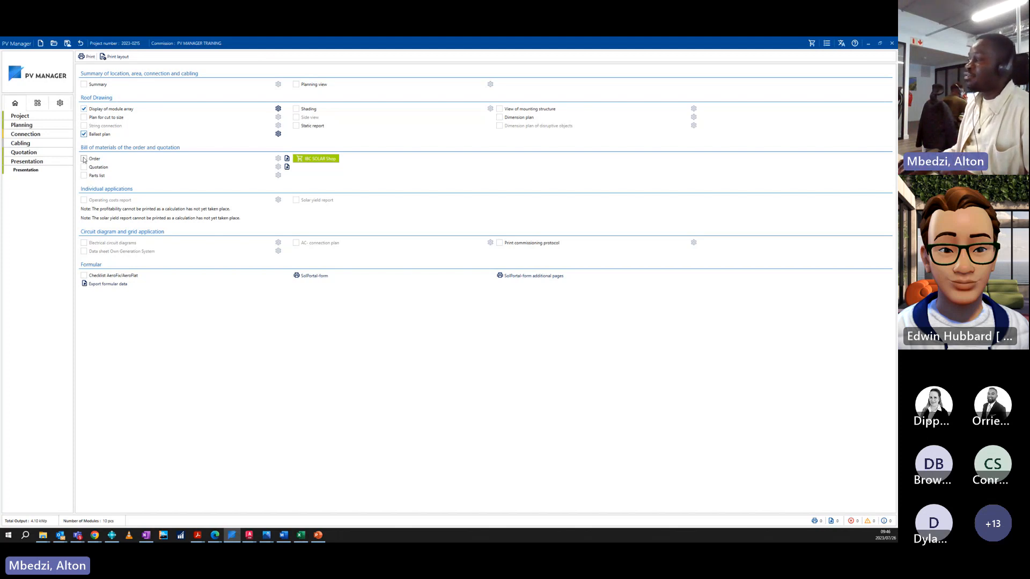
click(84, 159)
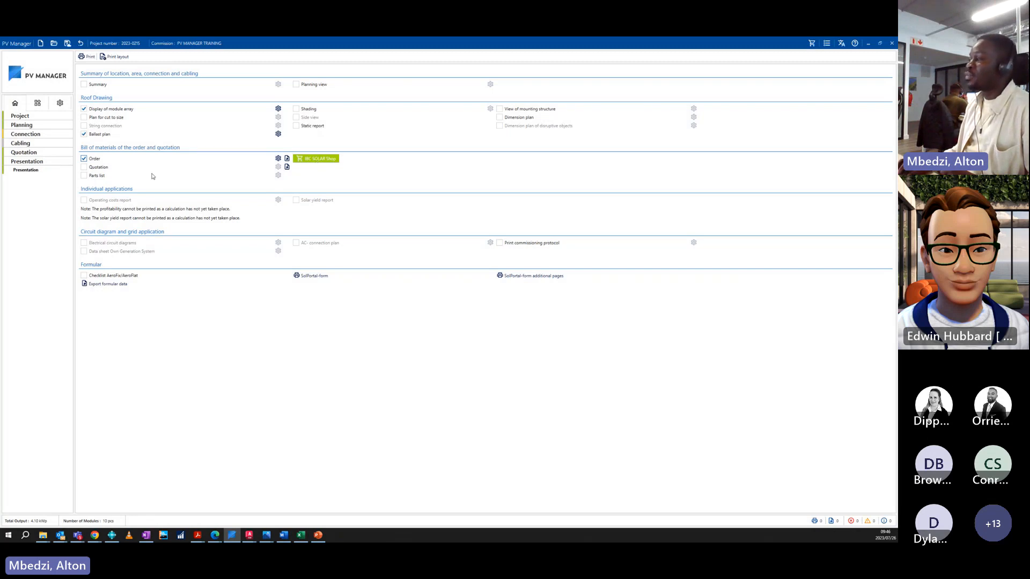
click(84, 175)
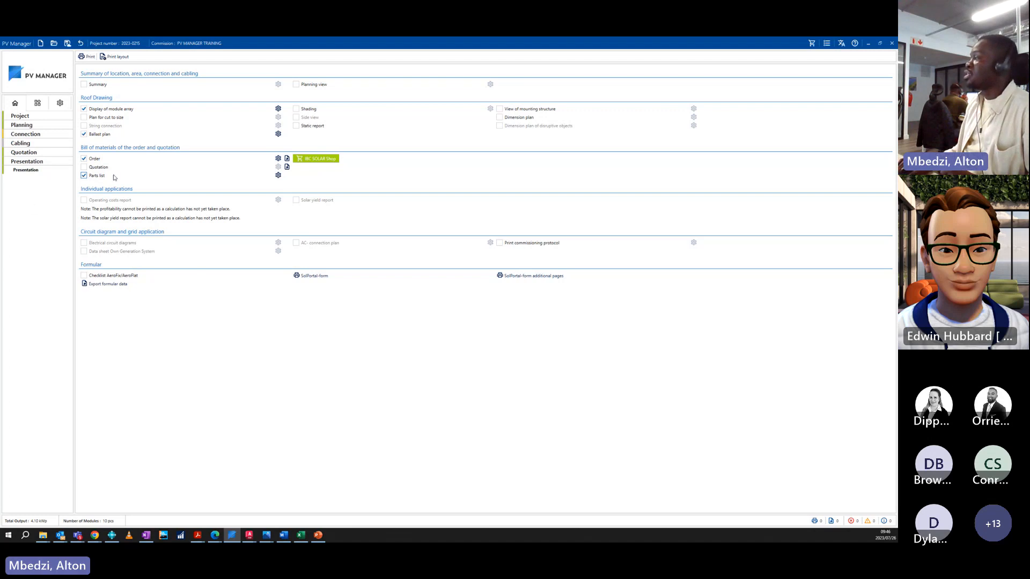
Try to export the order to the IBC SOLAR Shop using the prefilled company address and no delivery date.
click(313, 160)
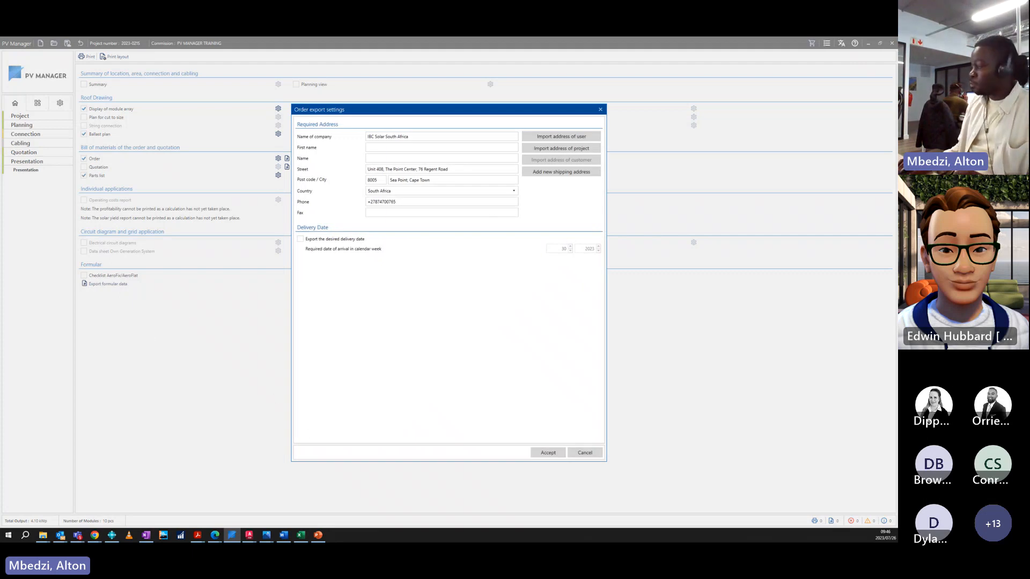
click(548, 453)
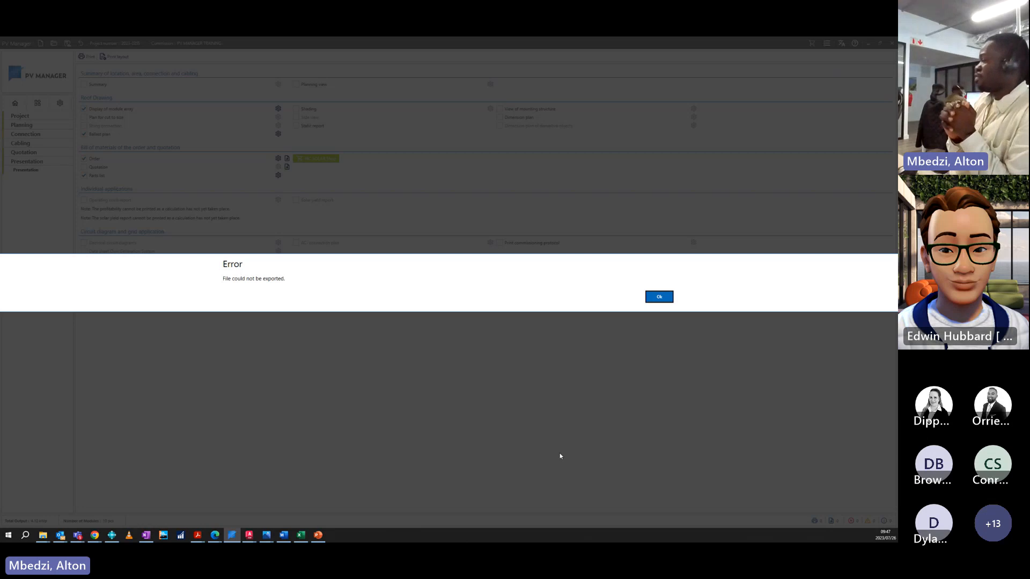
click(667, 301)
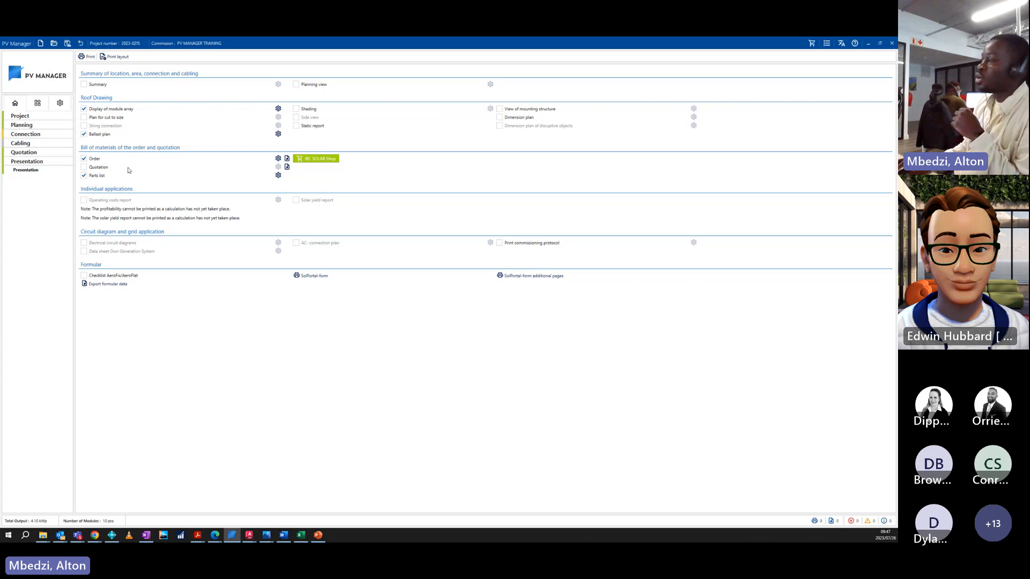
Draw a rectangular building about 14 m wide and 15.5 m long over the roof section northwest of the existing building.
click(27, 127)
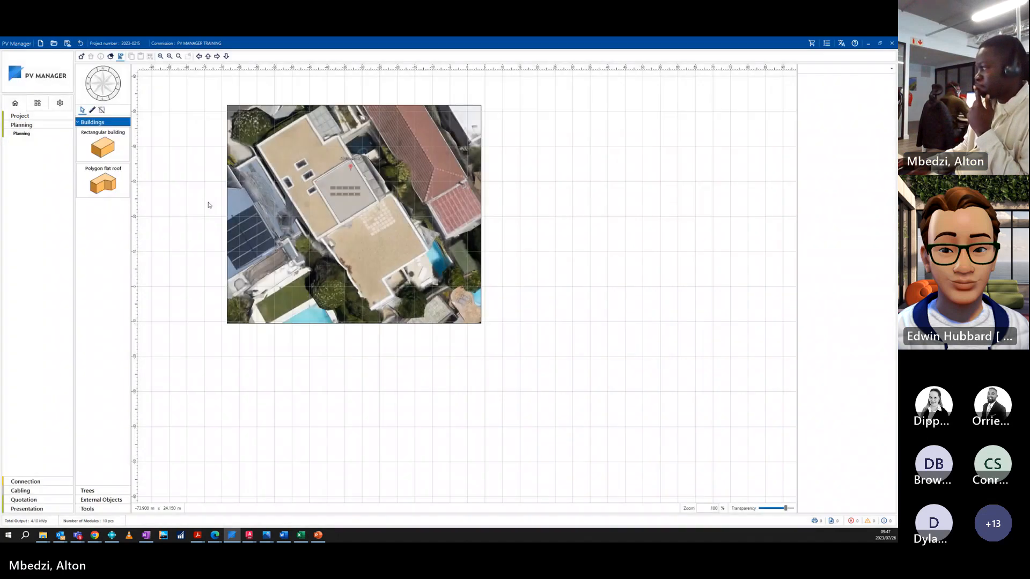
click(350, 199)
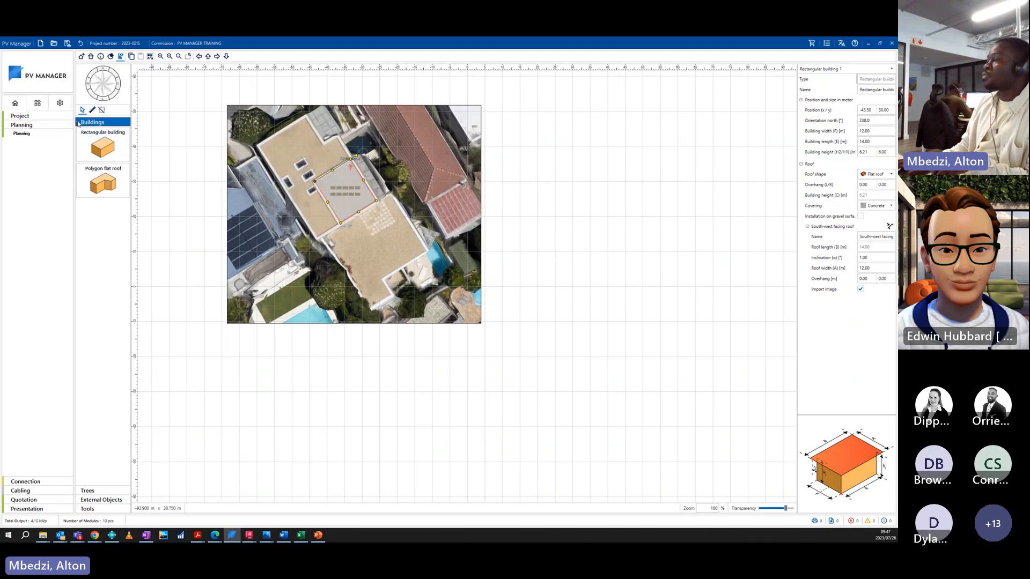
click(98, 144)
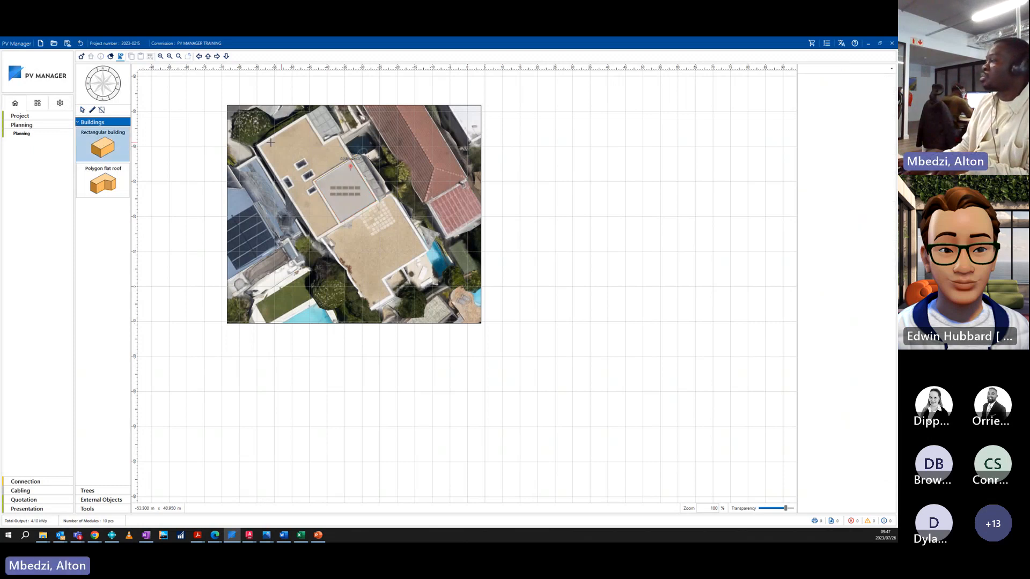
drag(264, 142, 331, 161)
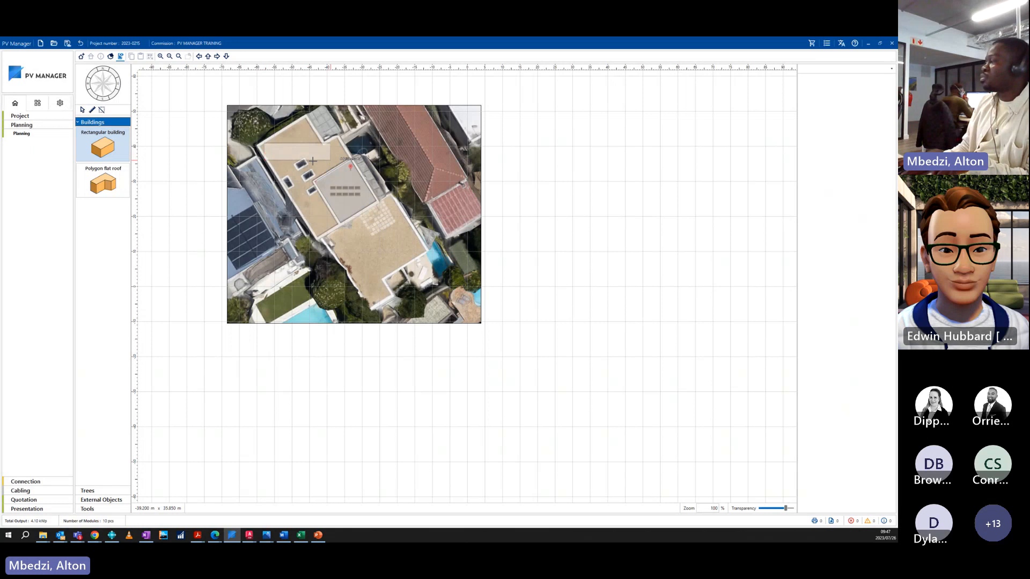
drag(264, 137, 307, 130)
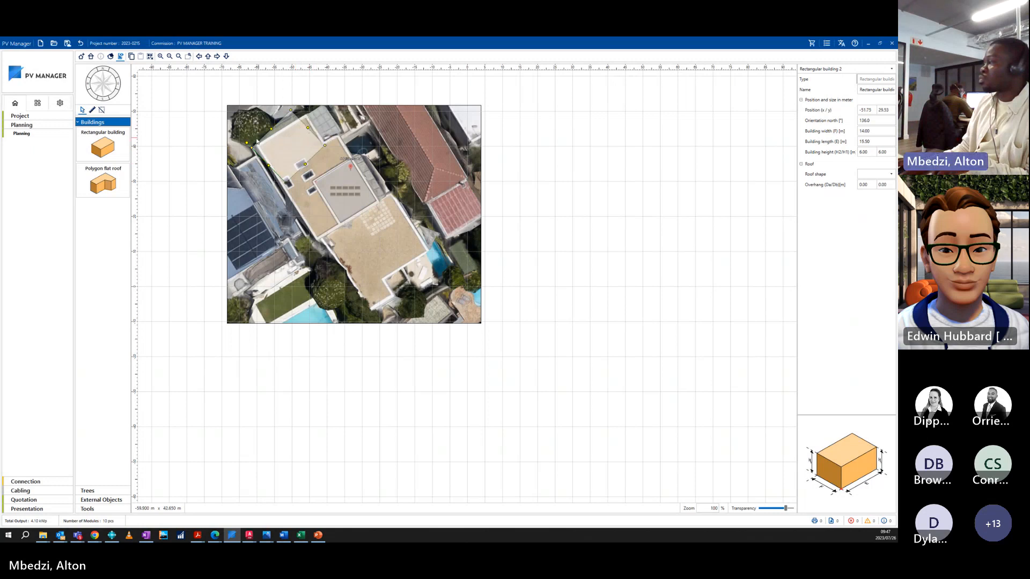
Align the new building with the aerial image by rotating it to 147° and widening it to about 15.5 m.
drag(248, 146, 258, 140)
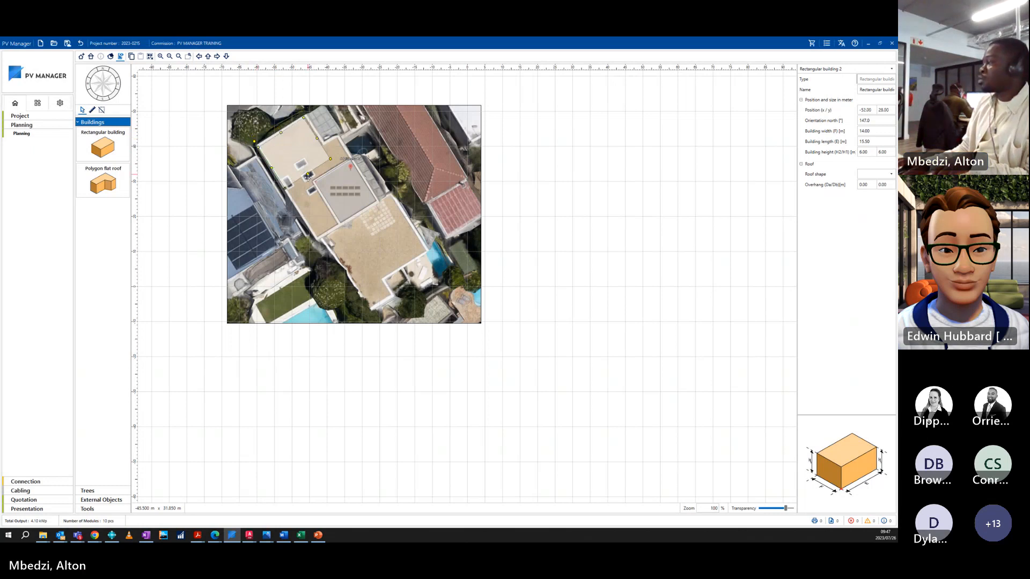
click(308, 175)
click(307, 174)
drag(308, 175, 310, 177)
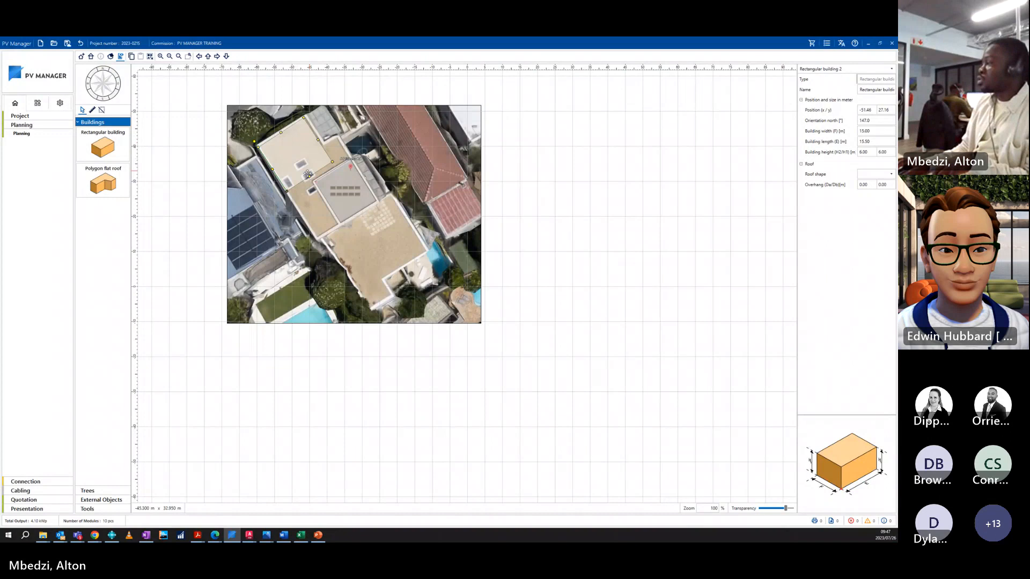
drag(309, 176, 310, 178)
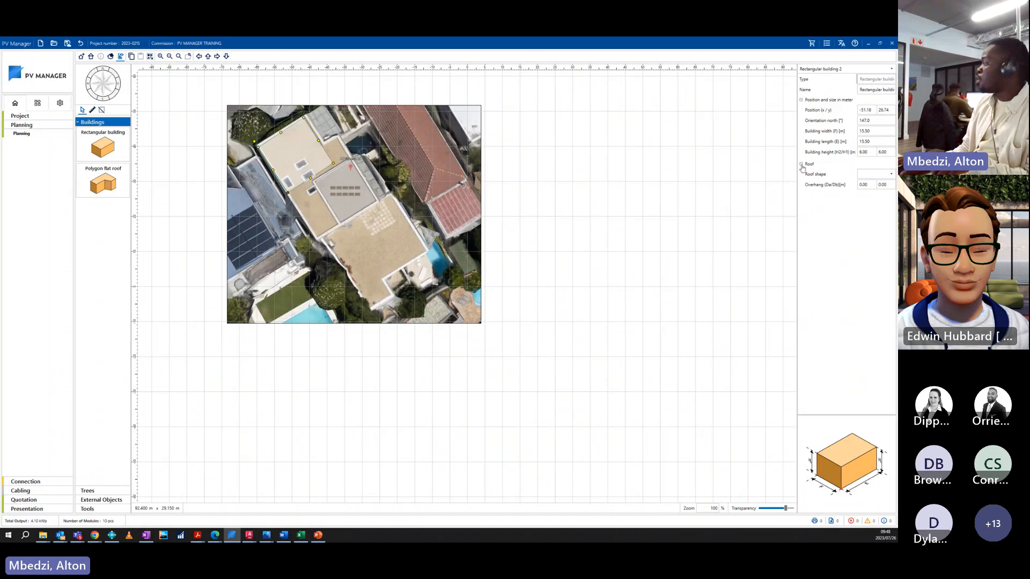
Give the new building a flat roof with a concrete covering.
click(870, 175)
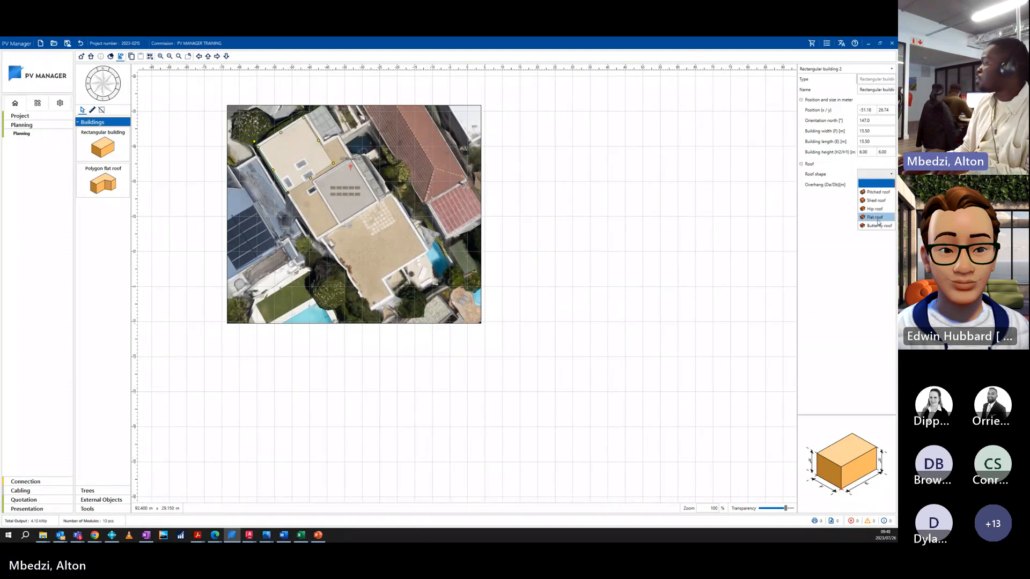
click(873, 217)
click(875, 206)
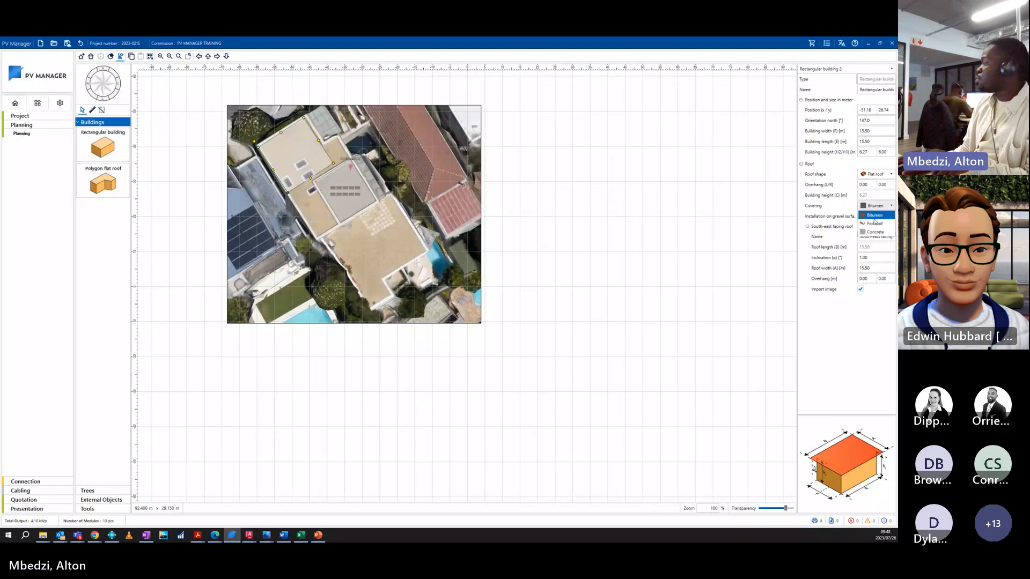
click(873, 232)
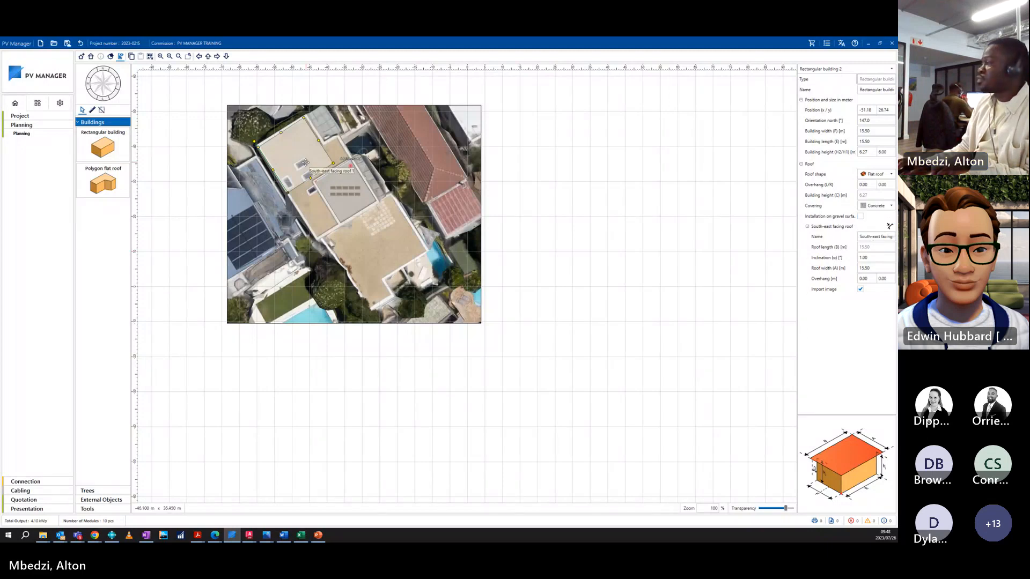
Open the new roof area and place two solar collectors over its central skylights, about 3.65 × 2.27 m and 3.15 × 2.04 m.
double_click(306, 162)
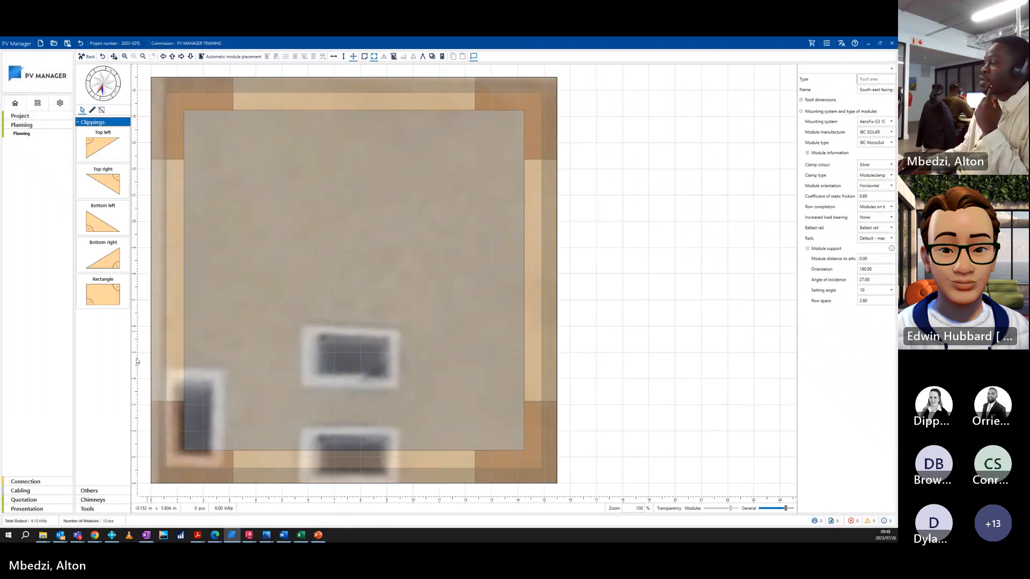
click(80, 491)
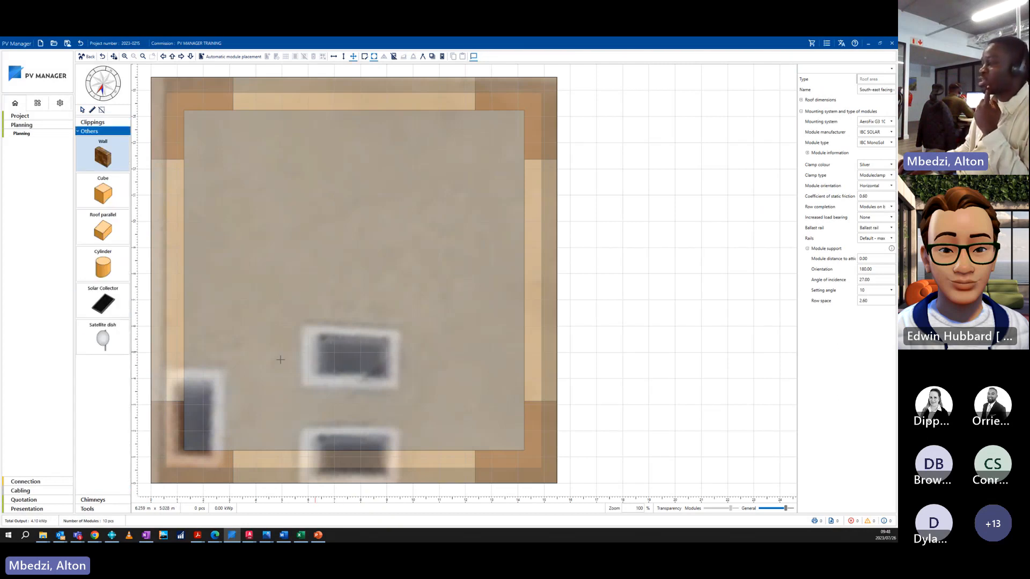
click(105, 306)
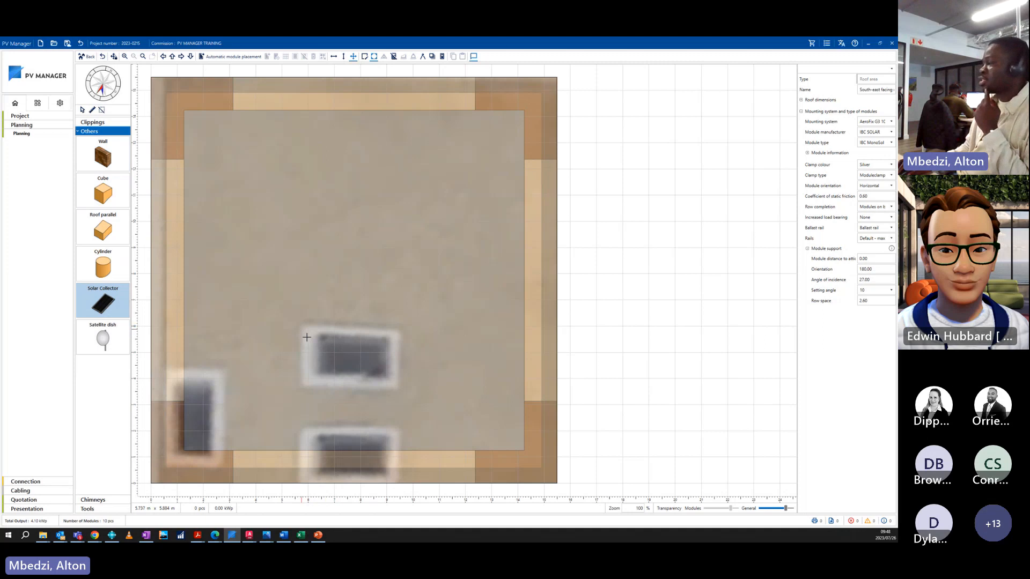
drag(306, 337, 398, 388)
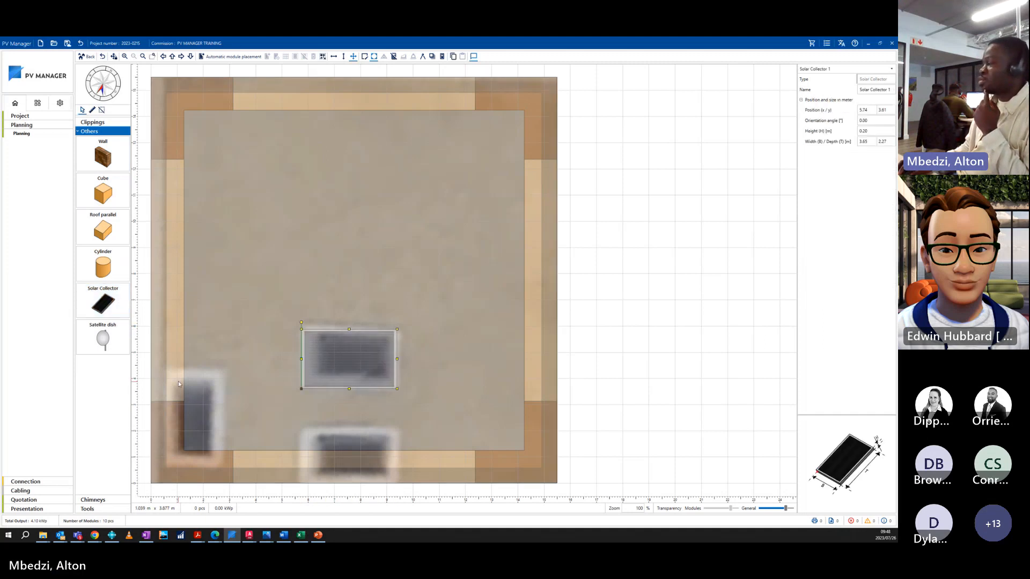
click(101, 313)
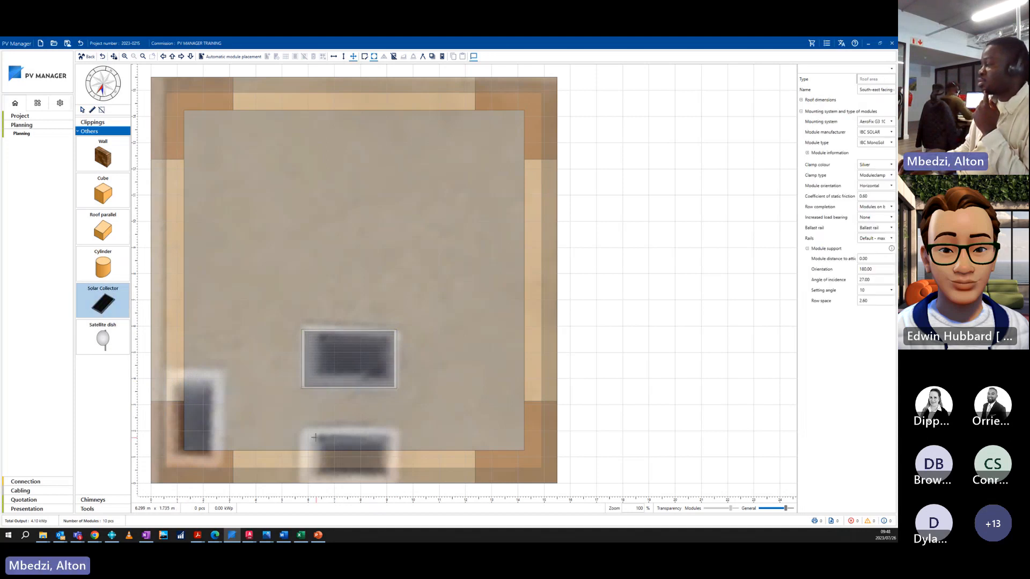
drag(306, 429, 393, 484)
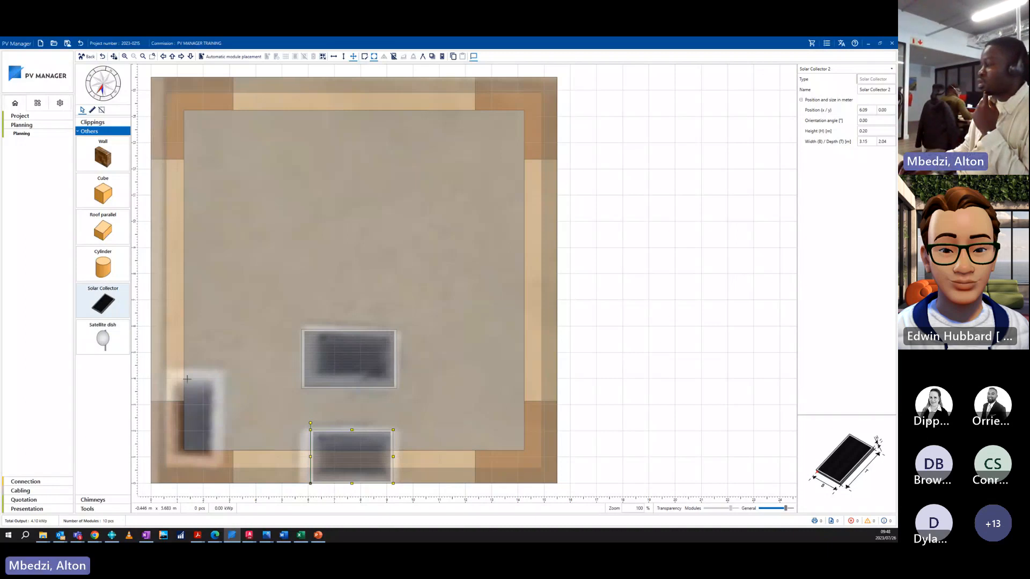
Place a third solar collector, about 2.00 × 3.61 m, over the skylight in the roof's lower-left corner.
click(172, 368)
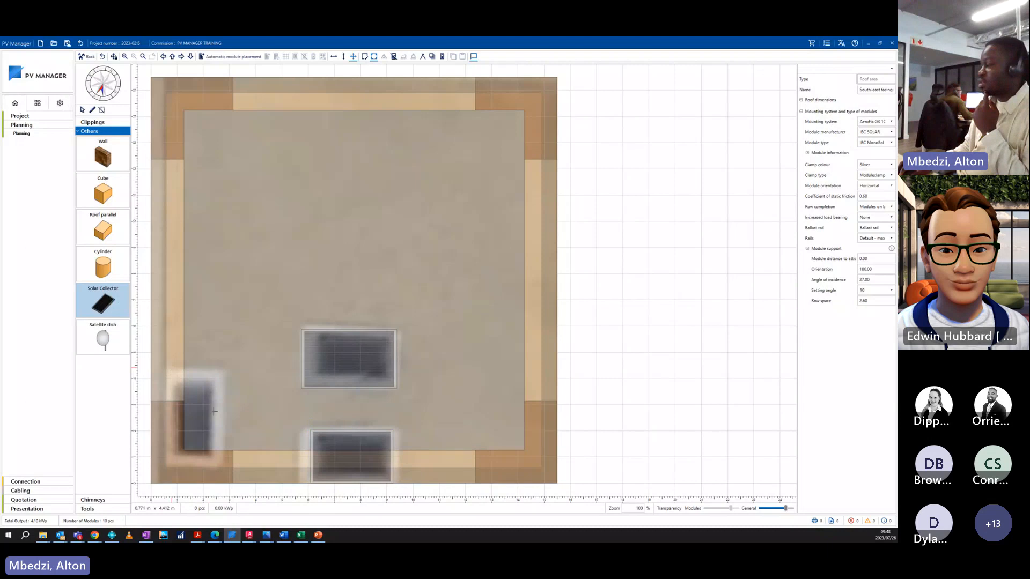
drag(214, 412, 213, 414)
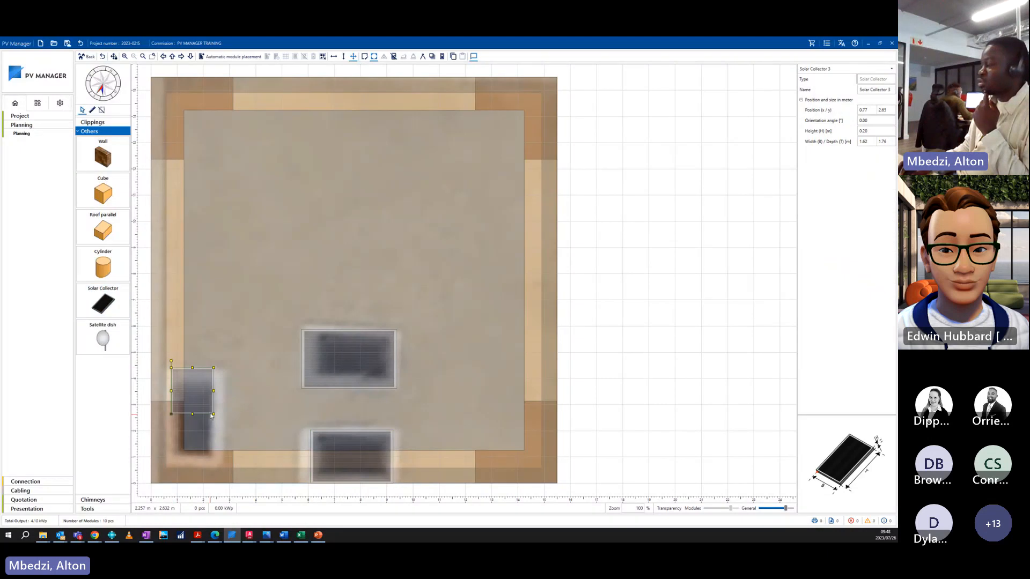
click(195, 415)
click(195, 411)
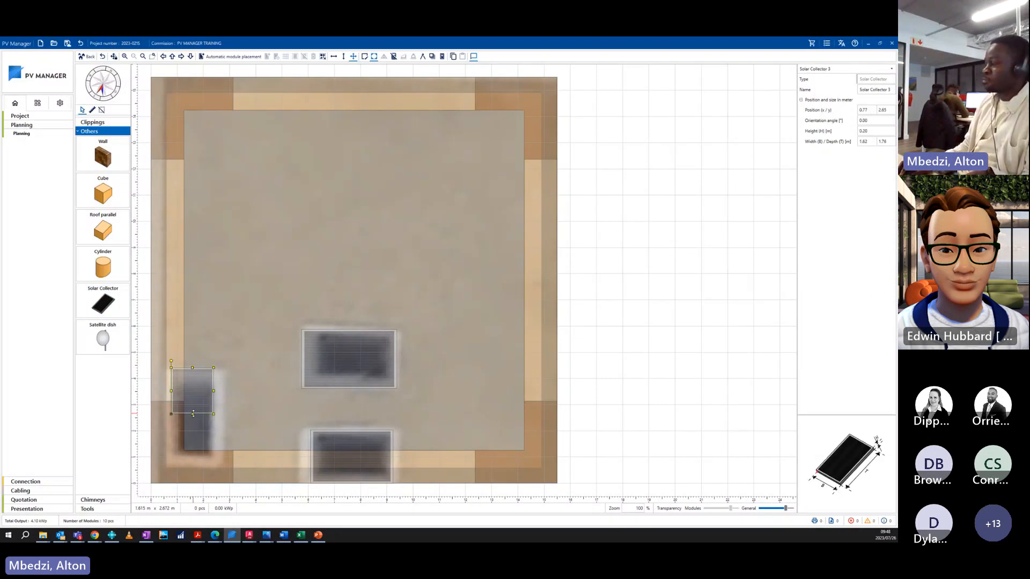
drag(193, 414, 224, 417)
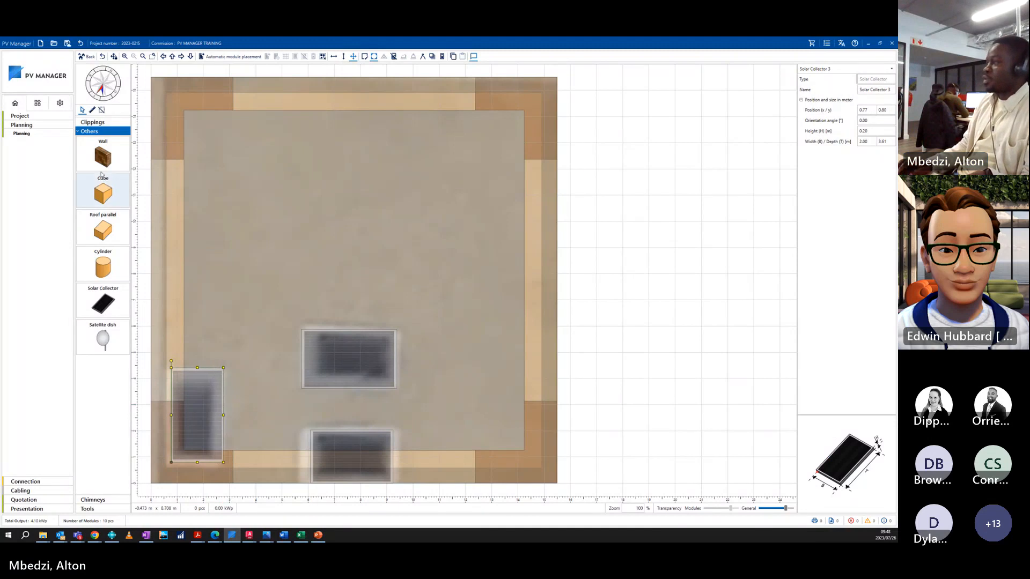
Fill the roof automatically with modules, and change its mounting system to AeroFix G3 15-S with the Alu-L 2150mm ballast rail.
click(217, 59)
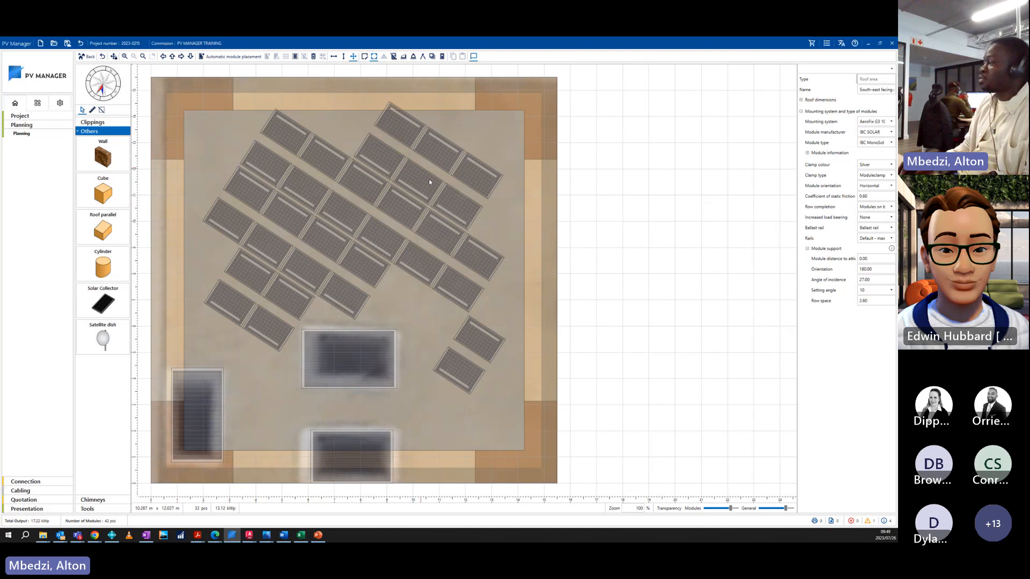
click(875, 122)
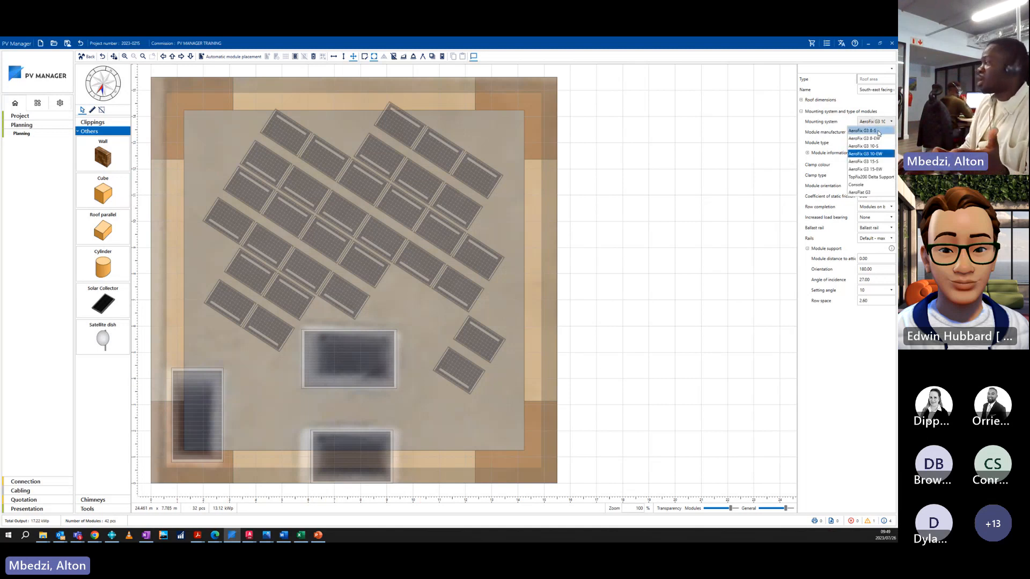
click(887, 162)
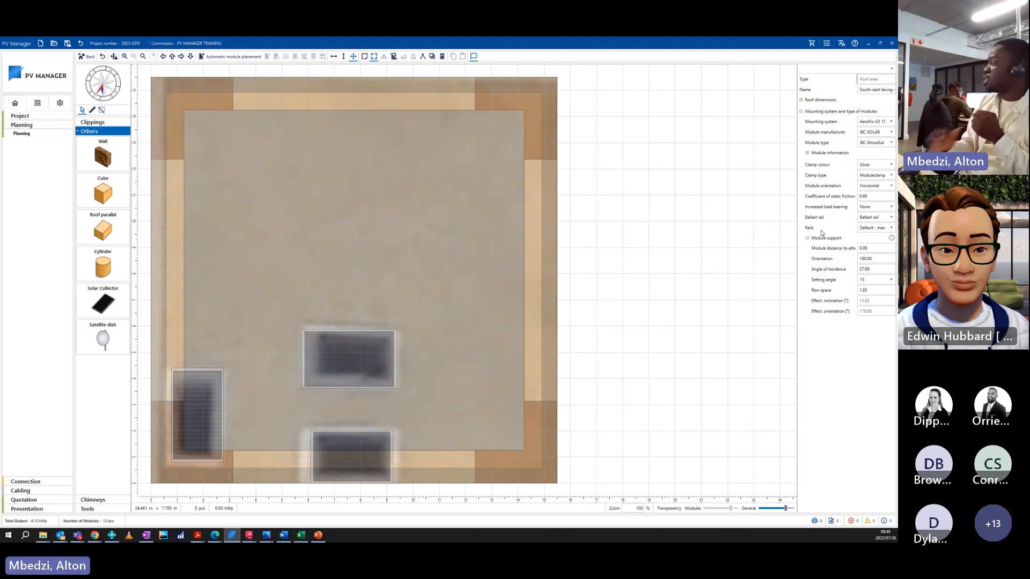
click(871, 217)
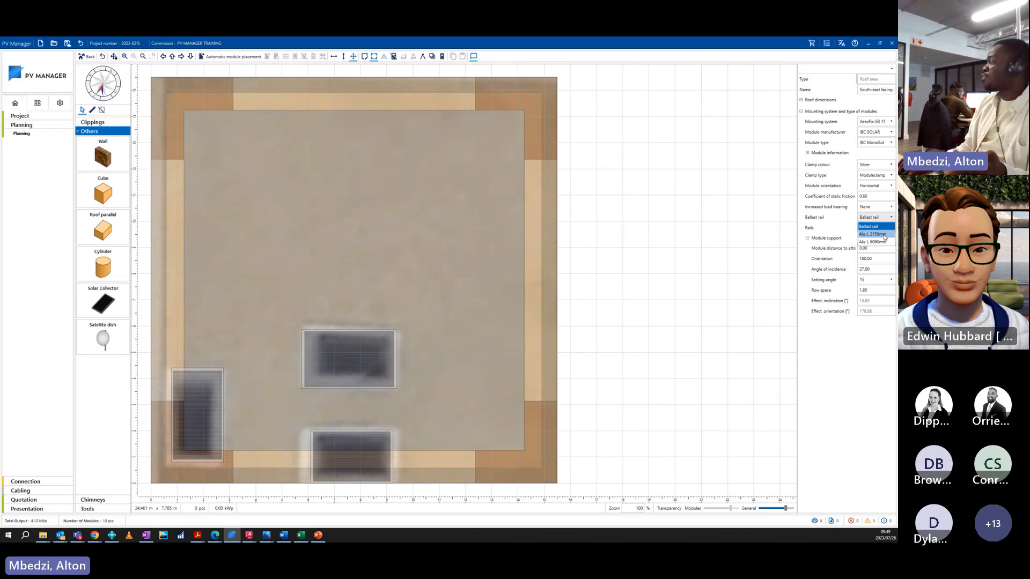
click(885, 234)
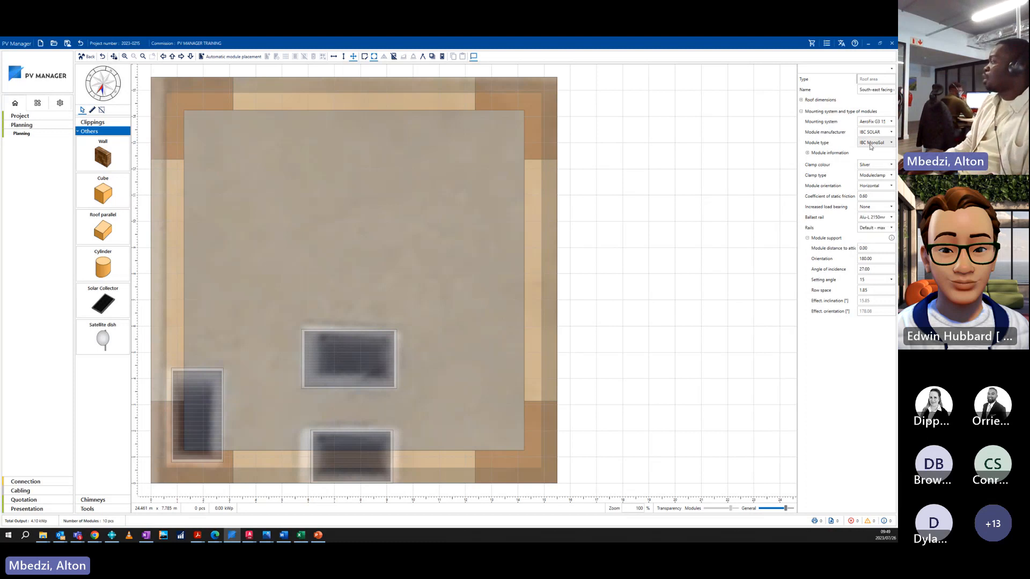
Select an IBC MonoSol 425 module type and fill the full roof area using automatic module placement.
click(871, 144)
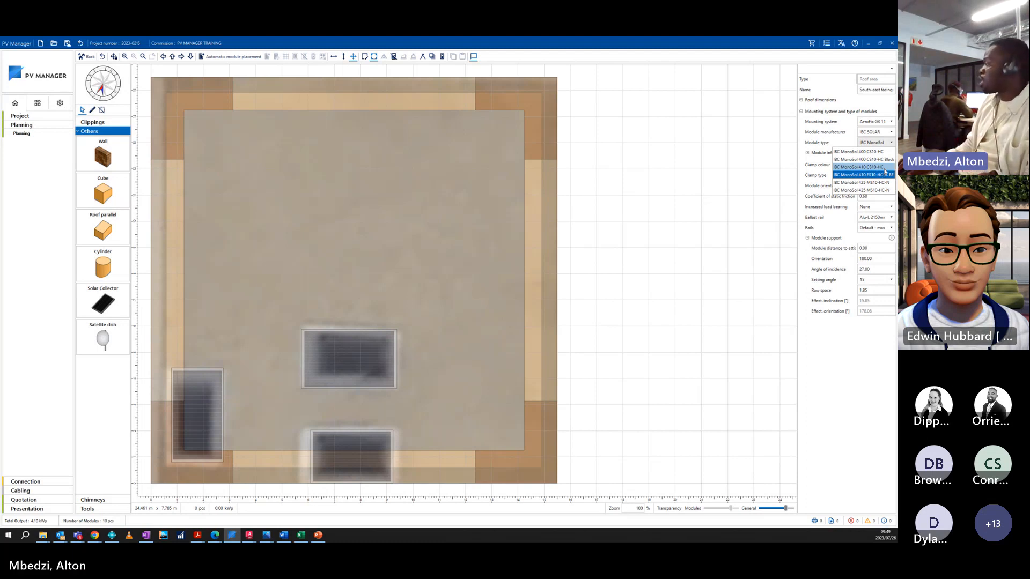
click(885, 174)
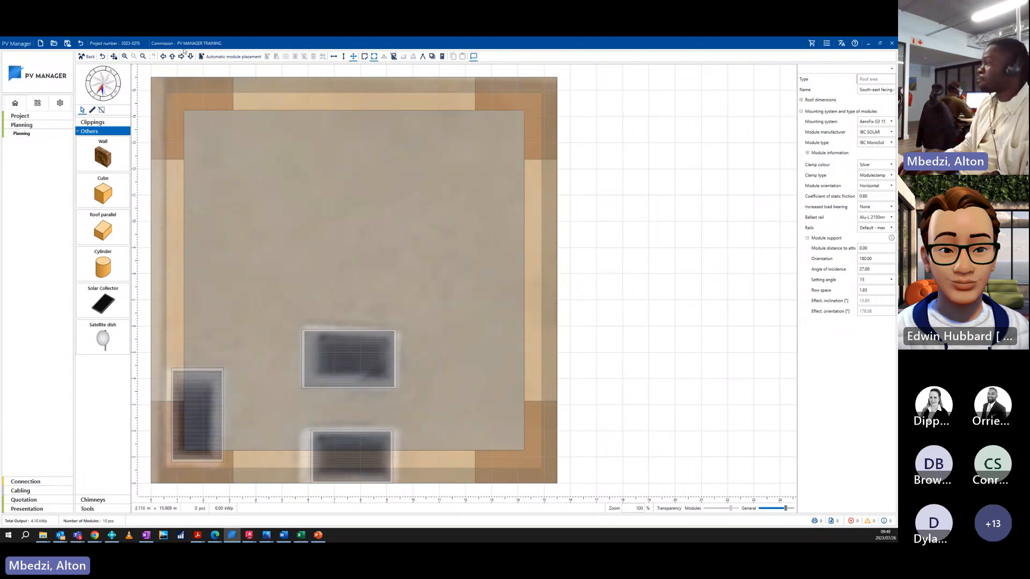
click(218, 57)
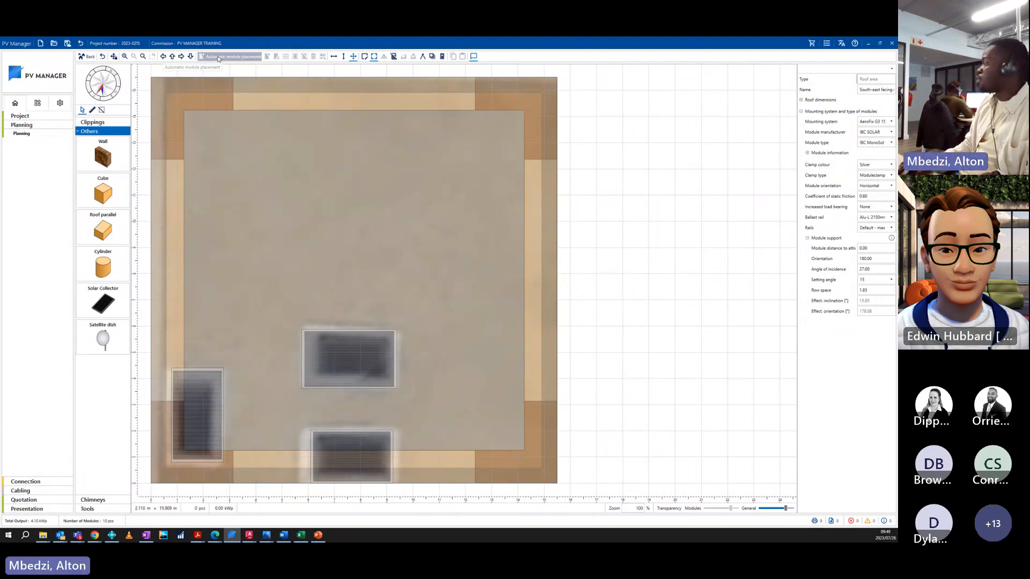
click(479, 388)
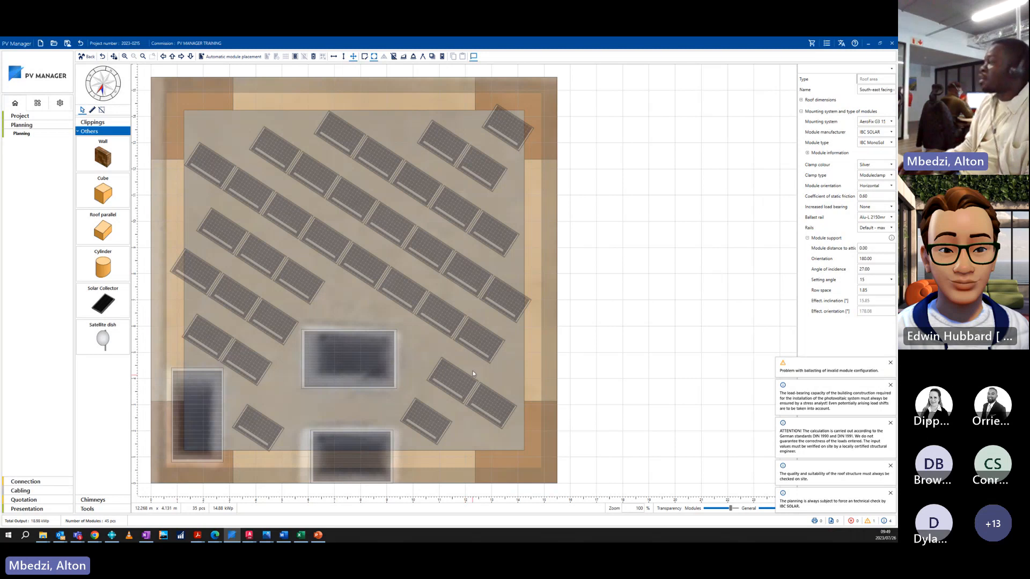
Replace the full-roof layout with a roof-symmetric module array of 2 rows and 5 columns.
click(230, 56)
click(371, 212)
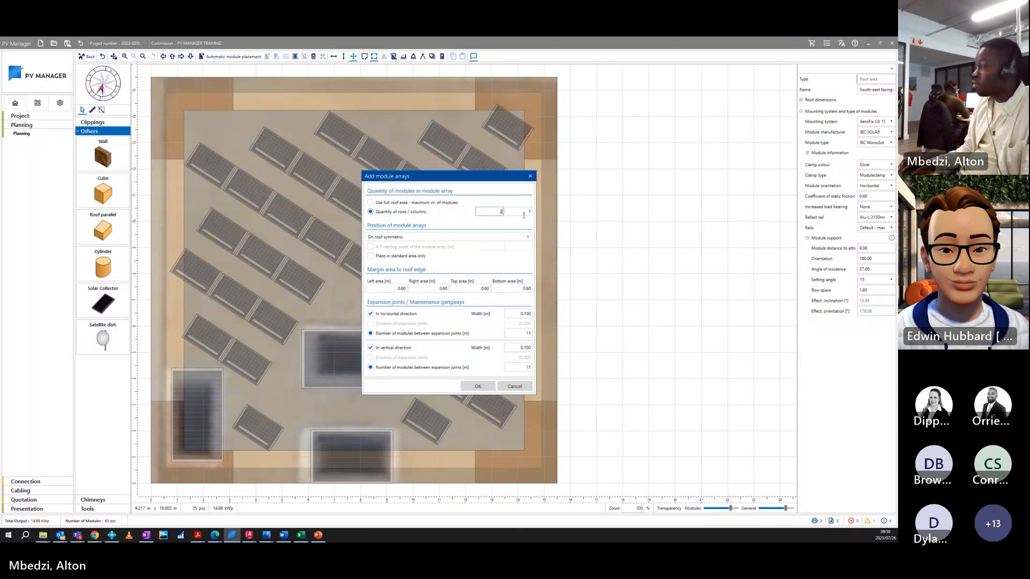
text(2)
key(Tab)
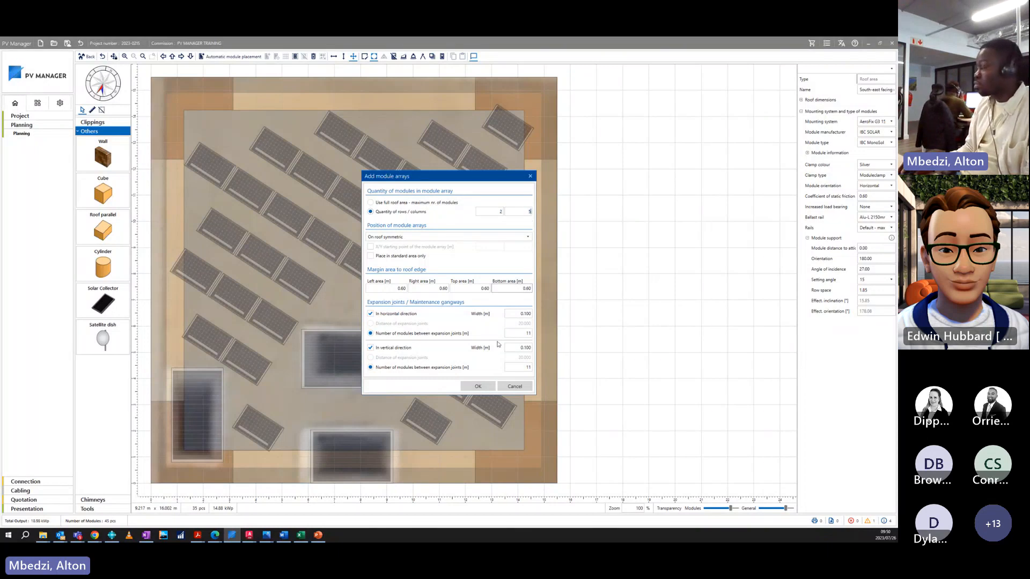
click(472, 386)
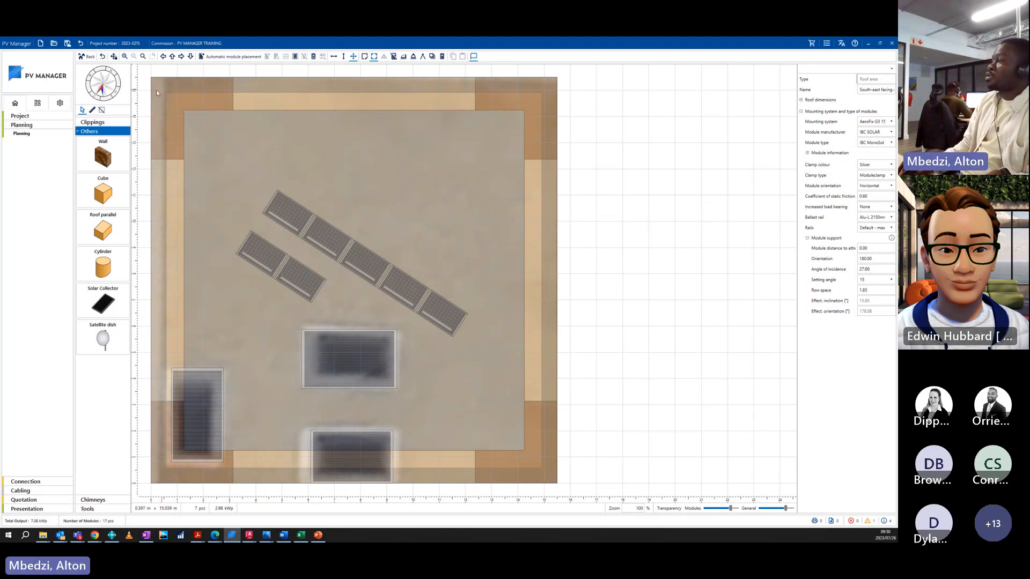
Stay in the roof configurator when asked about closing it with warnings, and review the planning notifications.
click(82, 58)
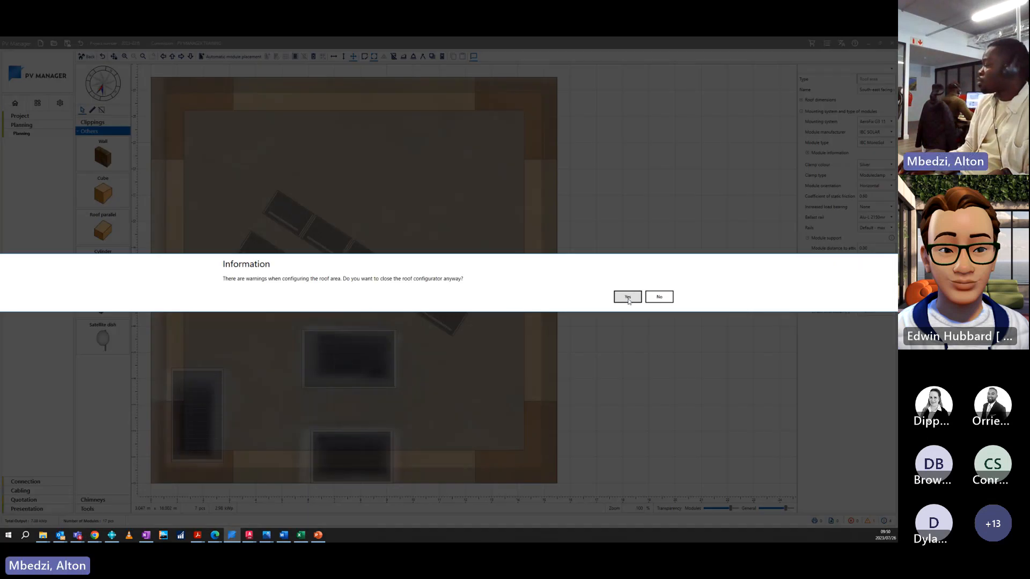
click(659, 297)
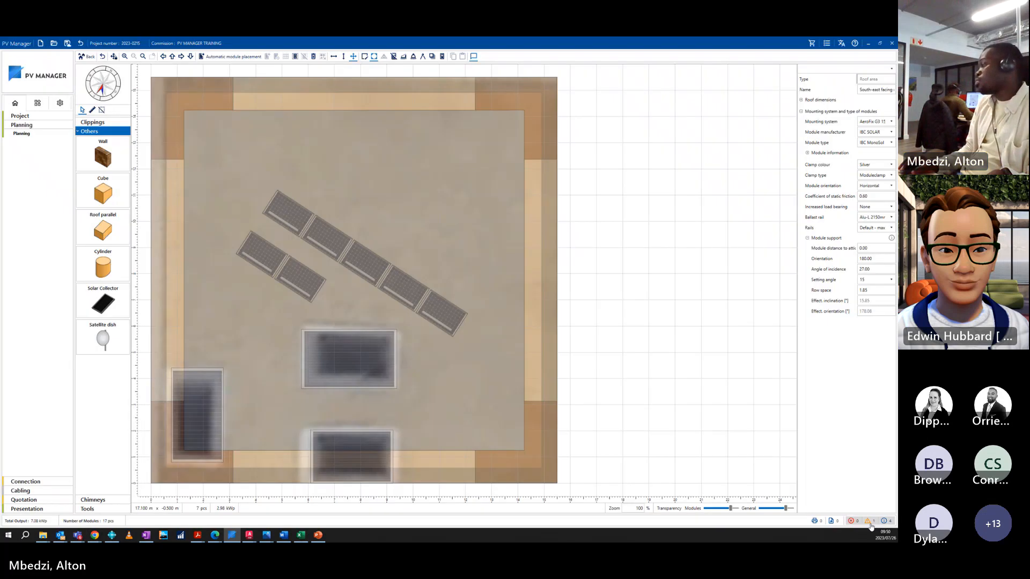
click(870, 522)
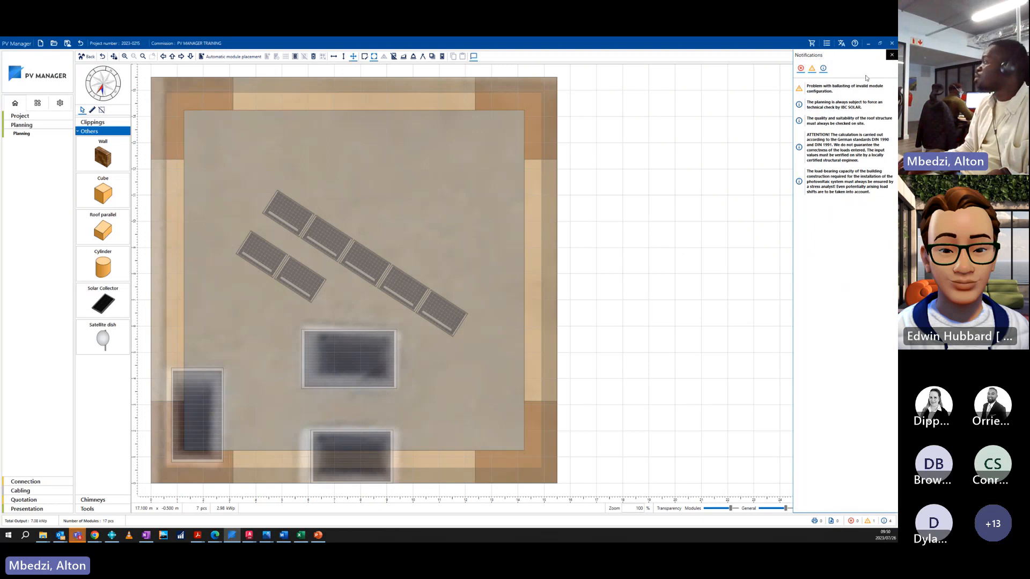
click(892, 54)
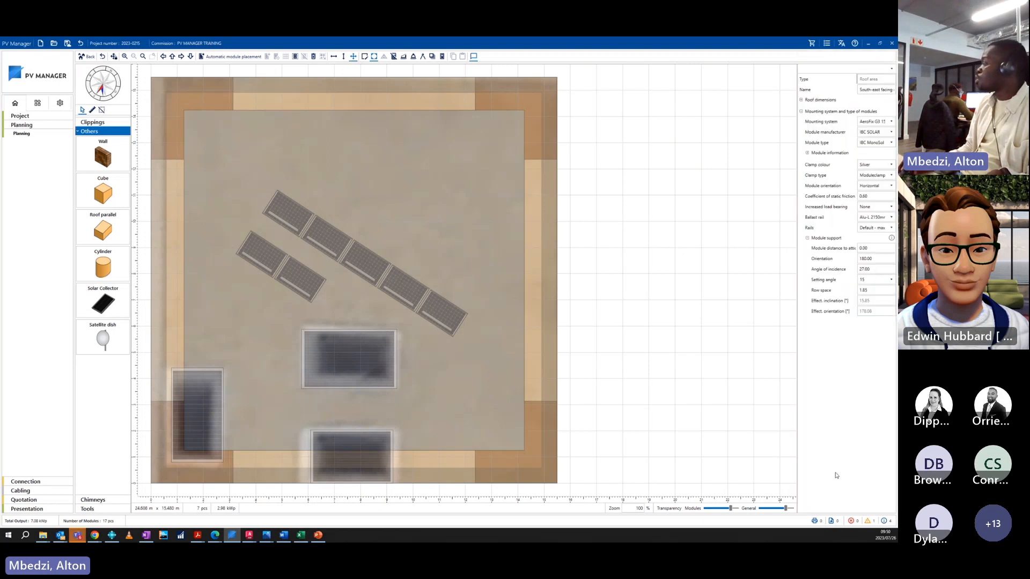
click(853, 522)
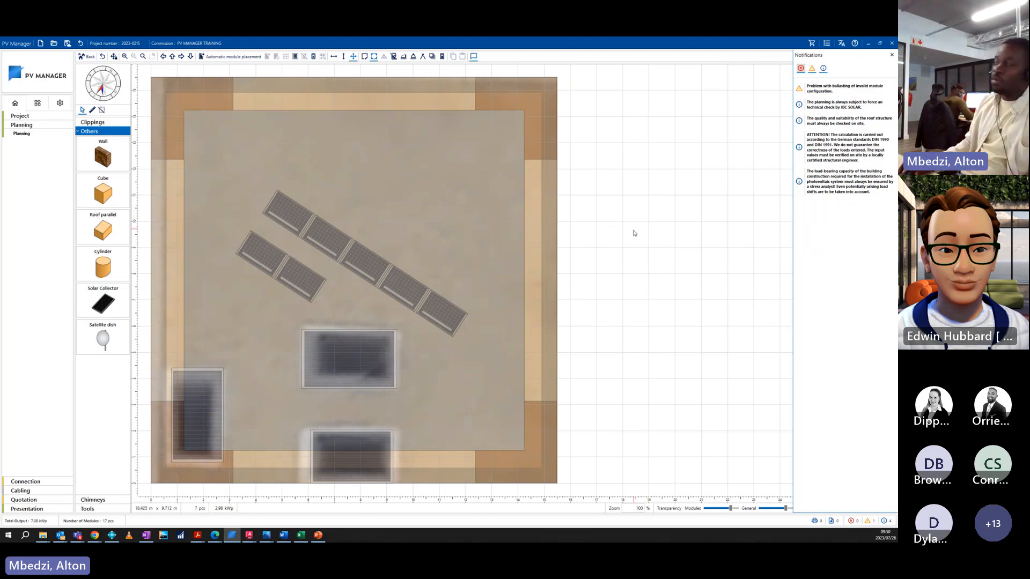
click(891, 56)
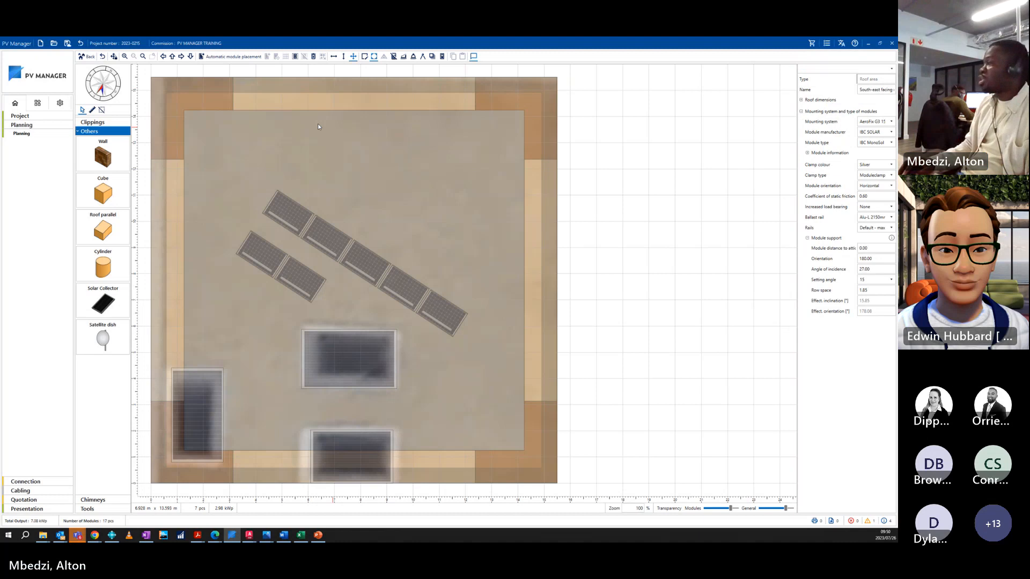
Reapply the 2 × 5 array, select all of its placed modules and move them together farther away from the central skylights.
click(232, 57)
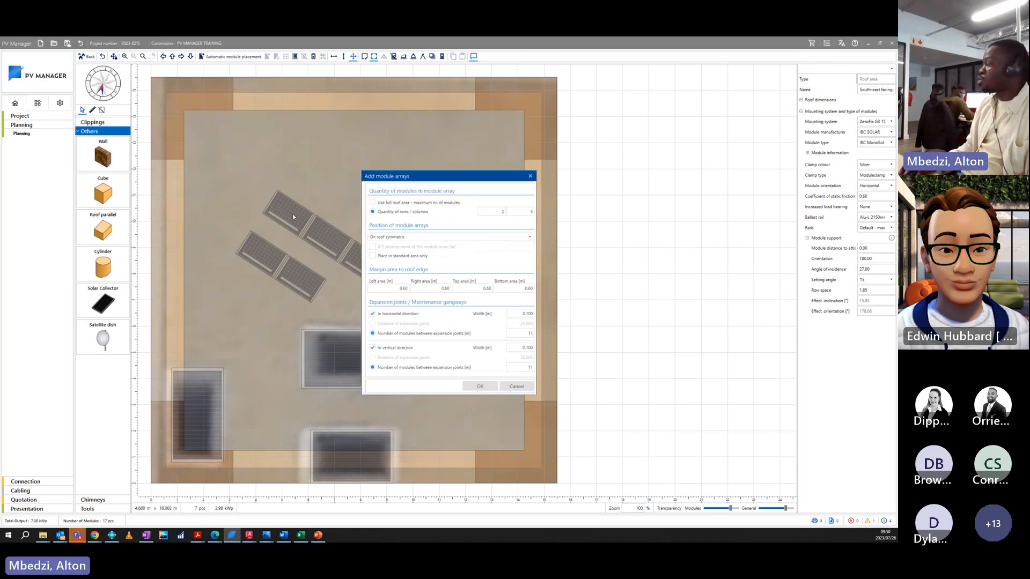
click(480, 385)
click(440, 310)
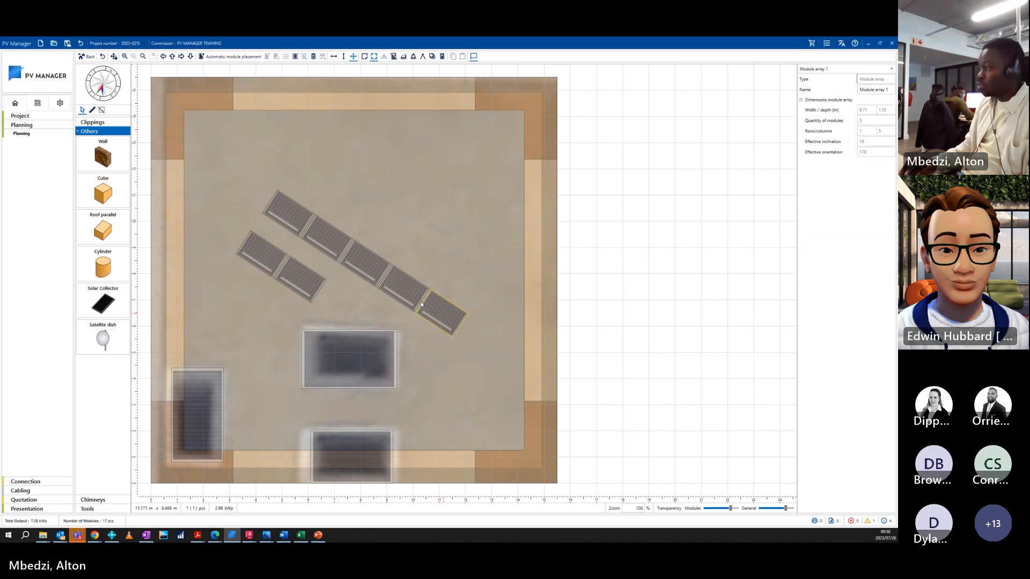
ctrl+click(330, 248)
ctrl+click(296, 276)
ctrl+click(265, 257)
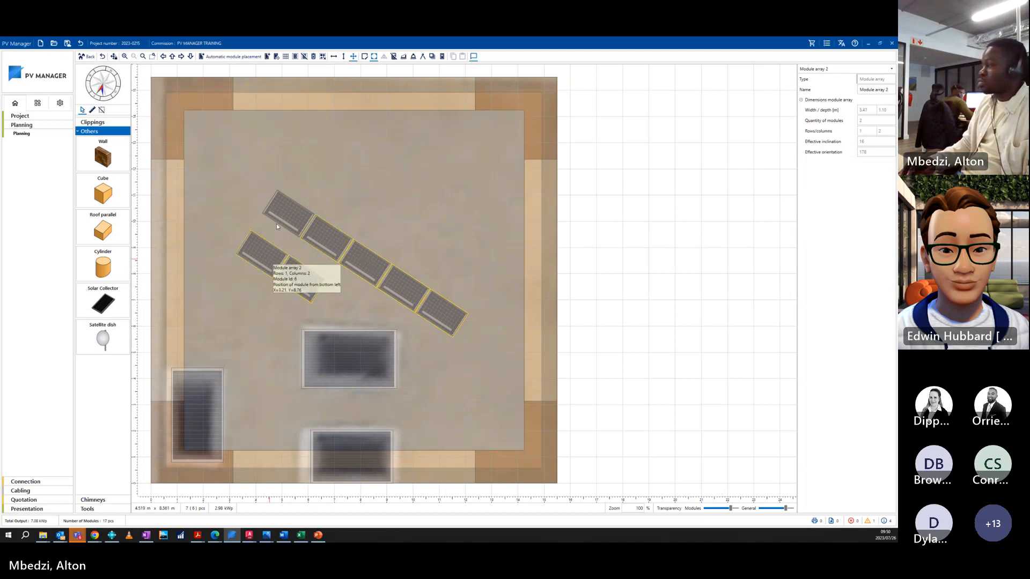
ctrl+click(285, 215)
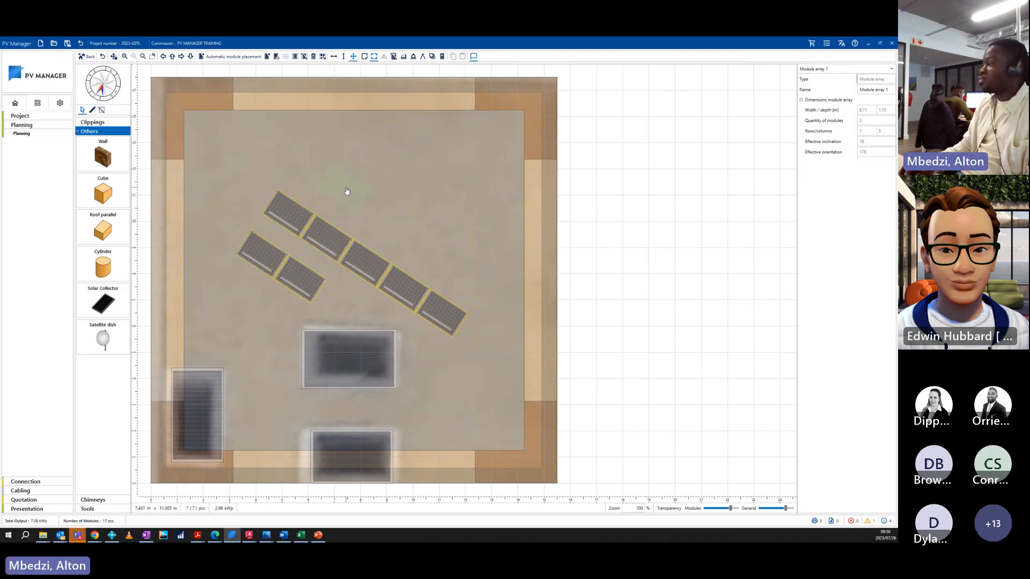
drag(346, 232, 345, 187)
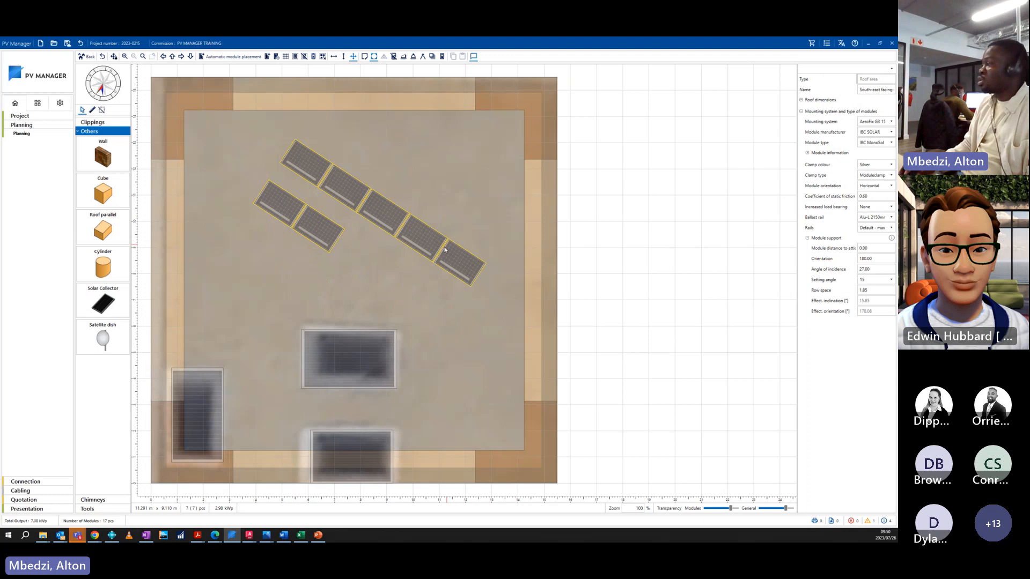
Delete the three rightmost modules of the longer row so both rows hold two modules.
click(467, 264)
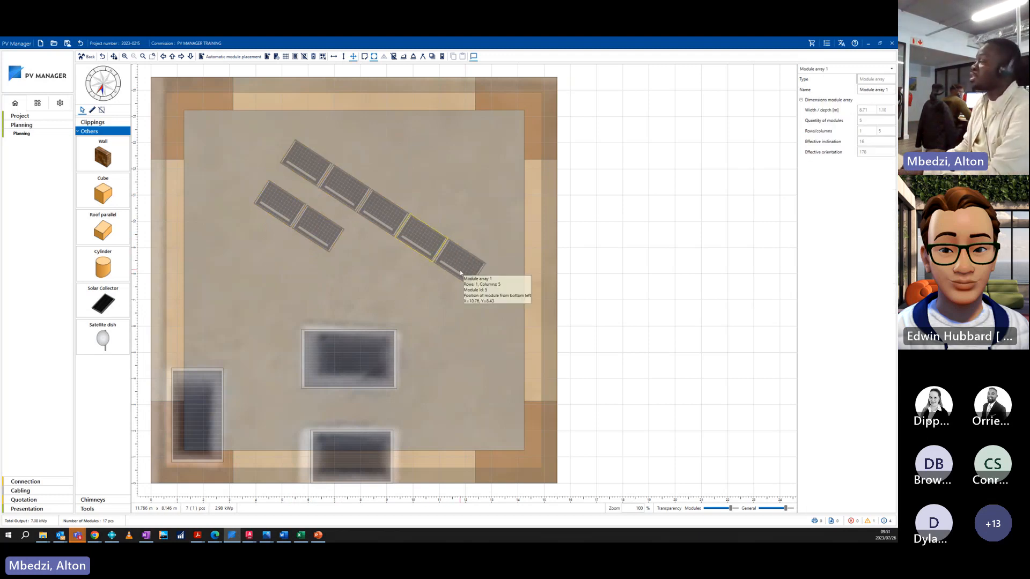
key(Delete)
click(422, 244)
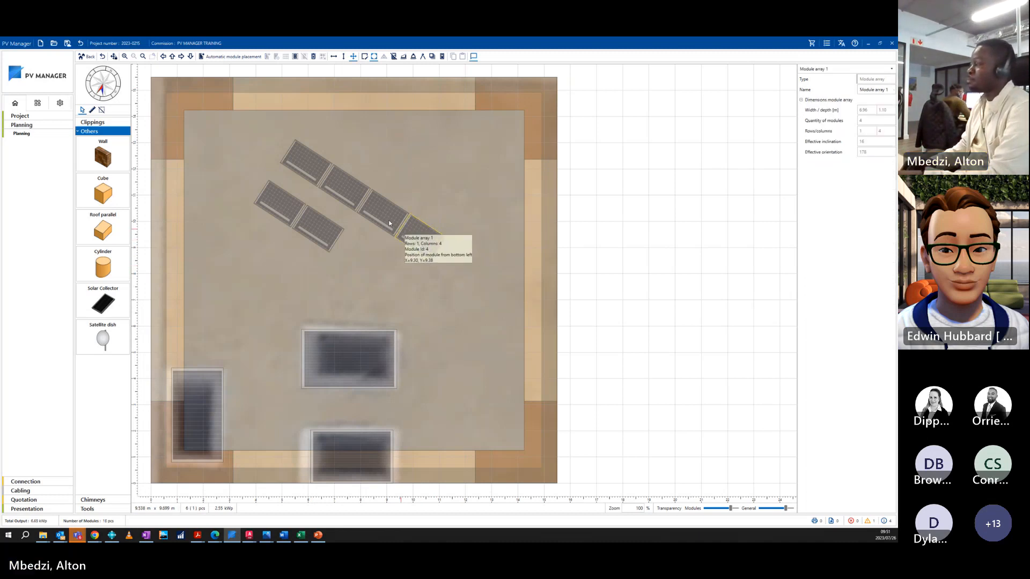
key(Delete)
click(383, 234)
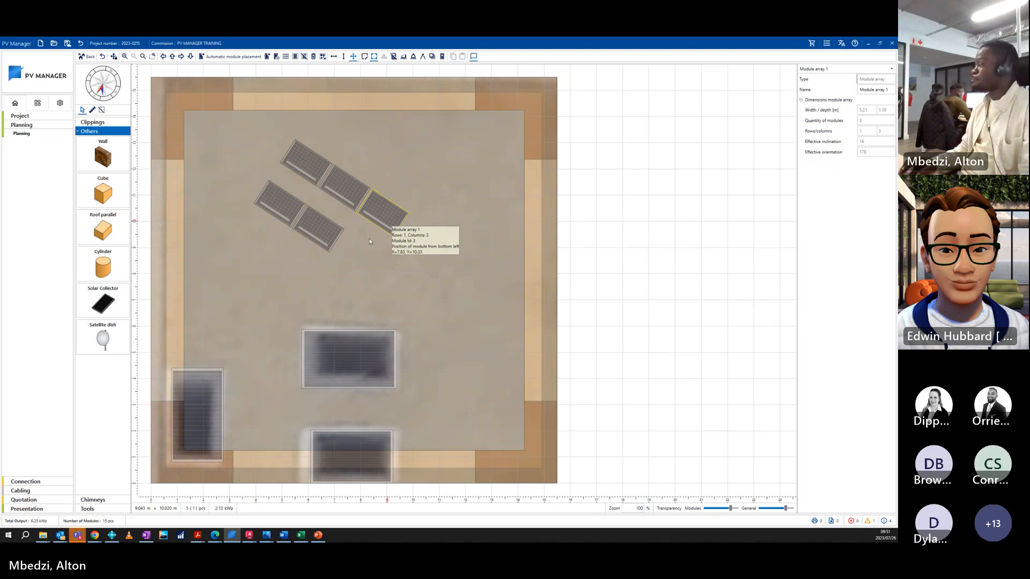
key(Delete)
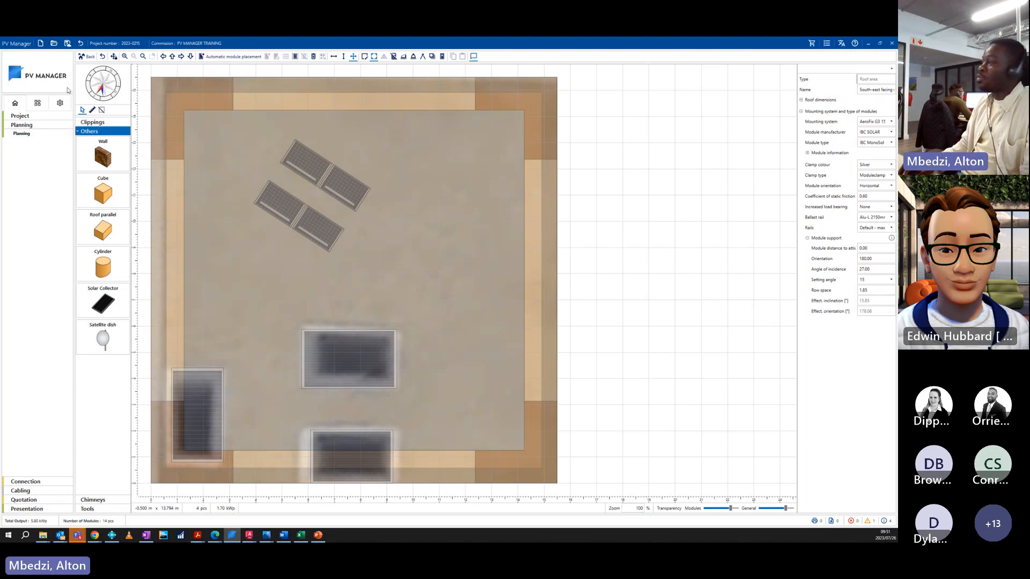
Close the roof configurator despite the warnings and open the 3D view of the planned buildings.
click(86, 57)
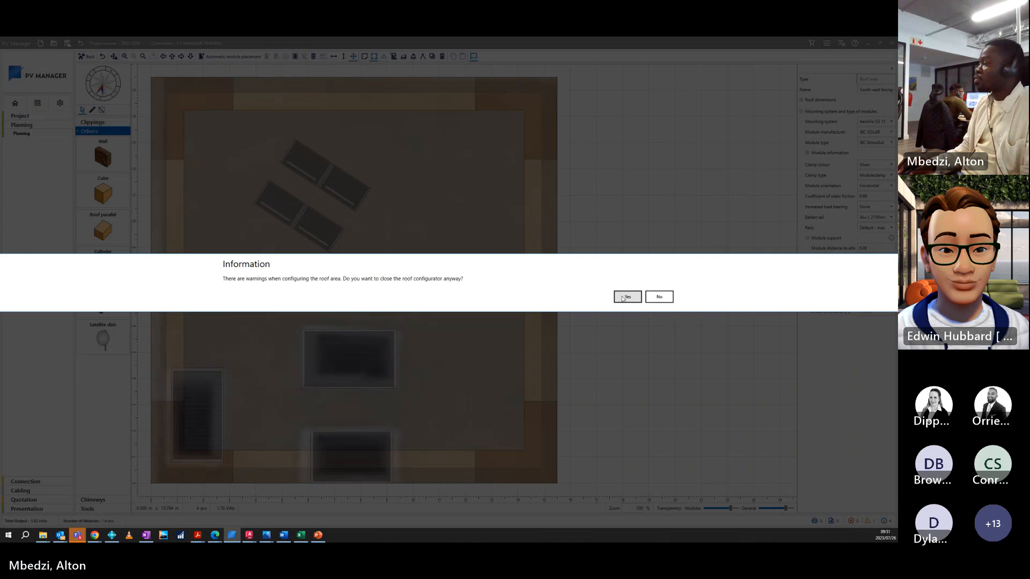
click(626, 298)
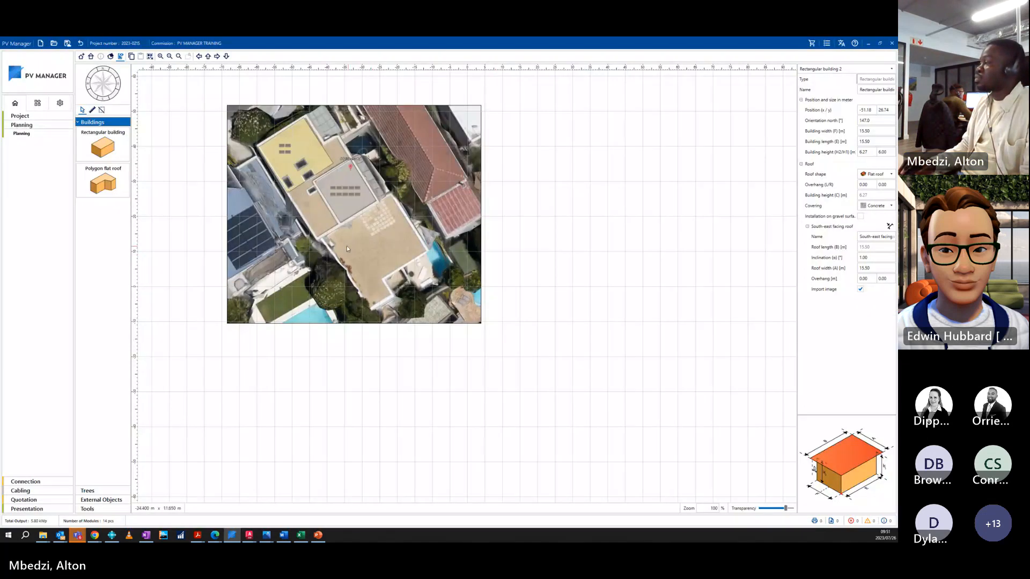
click(109, 57)
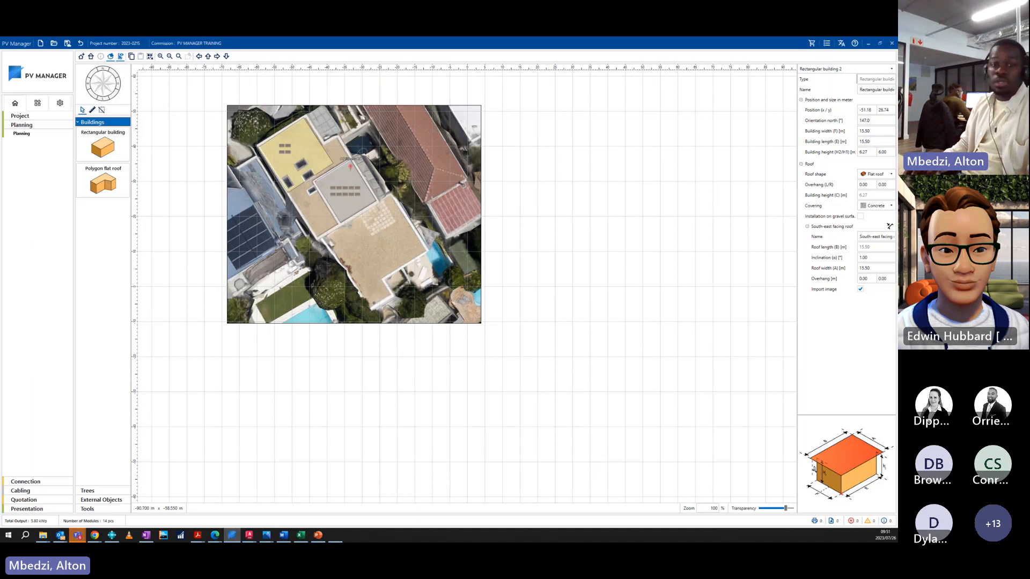
drag(97, 169, 540, 144)
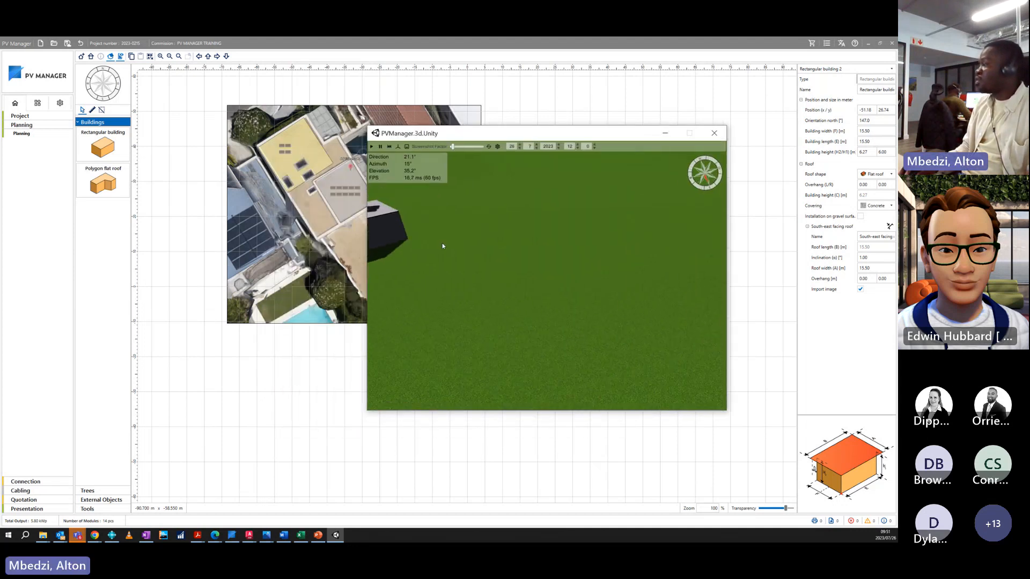
Inspect both planned buildings and their module arrays in the 3D view, and close that view.
drag(442, 244, 480, 212)
scroll(418, 247, up, 5)
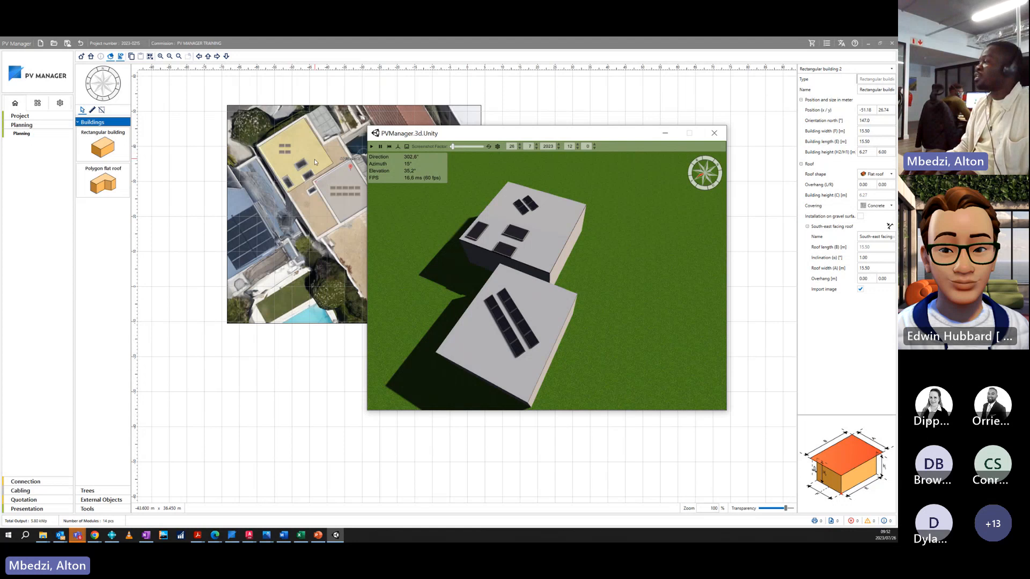
click(714, 133)
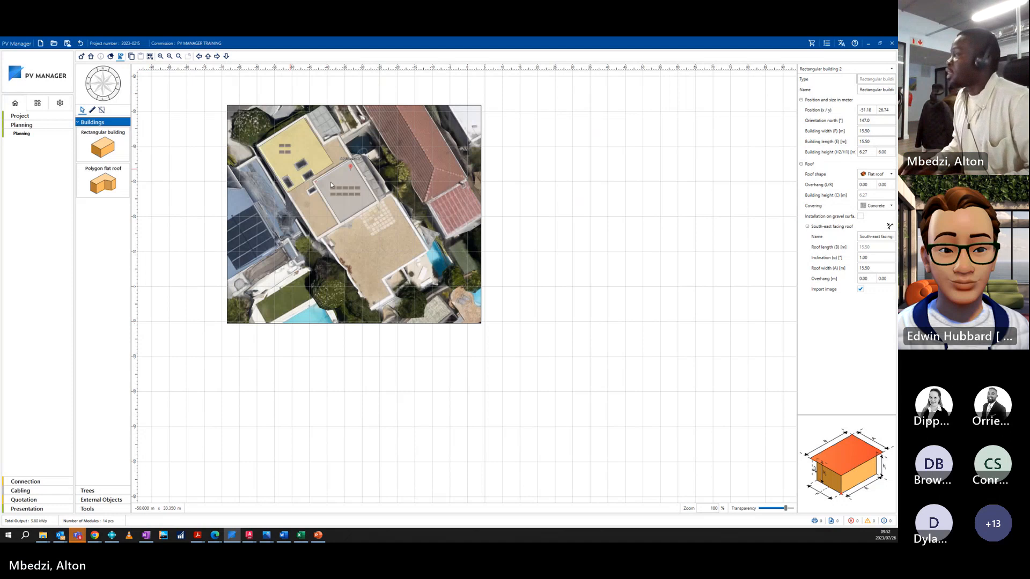
Open the smaller flat roof with the two rows of five modules and review its mounting rails and ballasting.
click(352, 196)
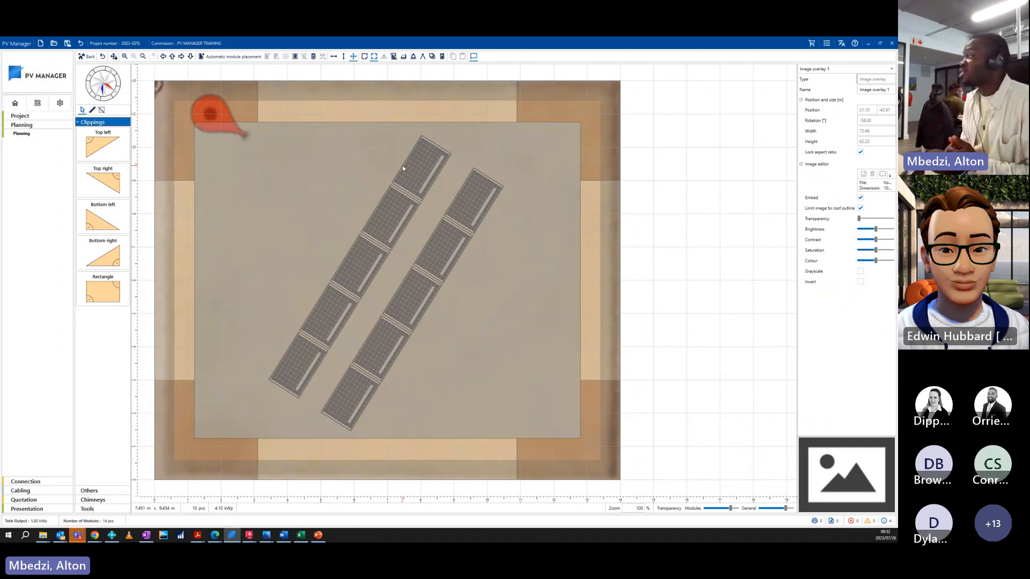
click(403, 57)
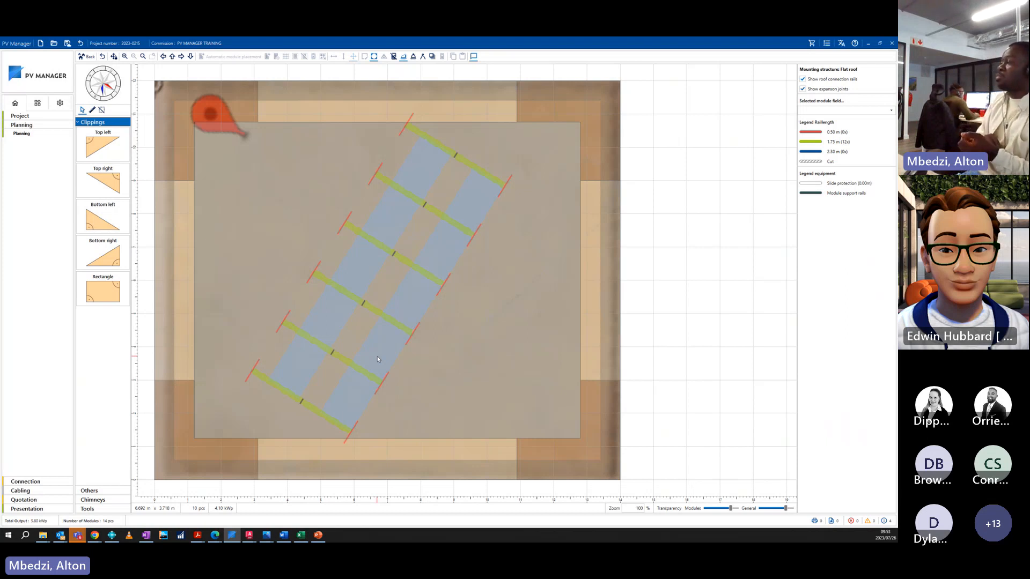
click(403, 57)
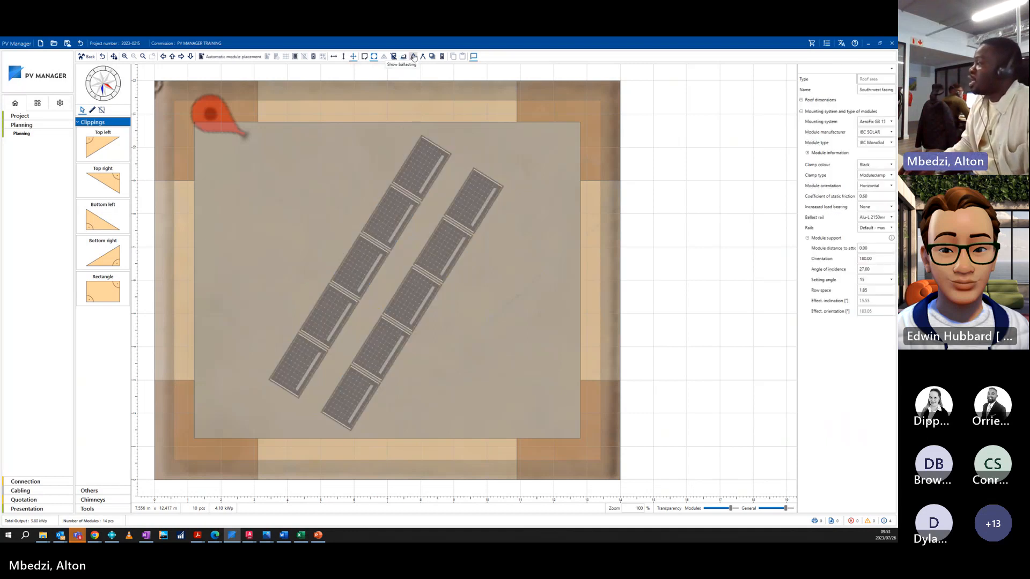
click(414, 57)
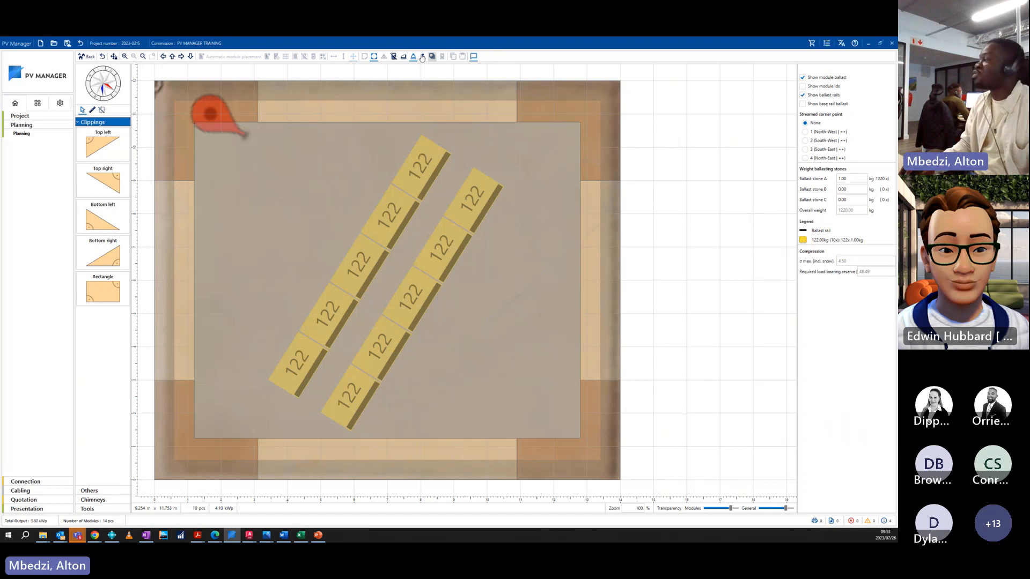
Activate module editing mode on this roof, try to leave the planning stage, and acknowledge the resulting notice.
click(393, 56)
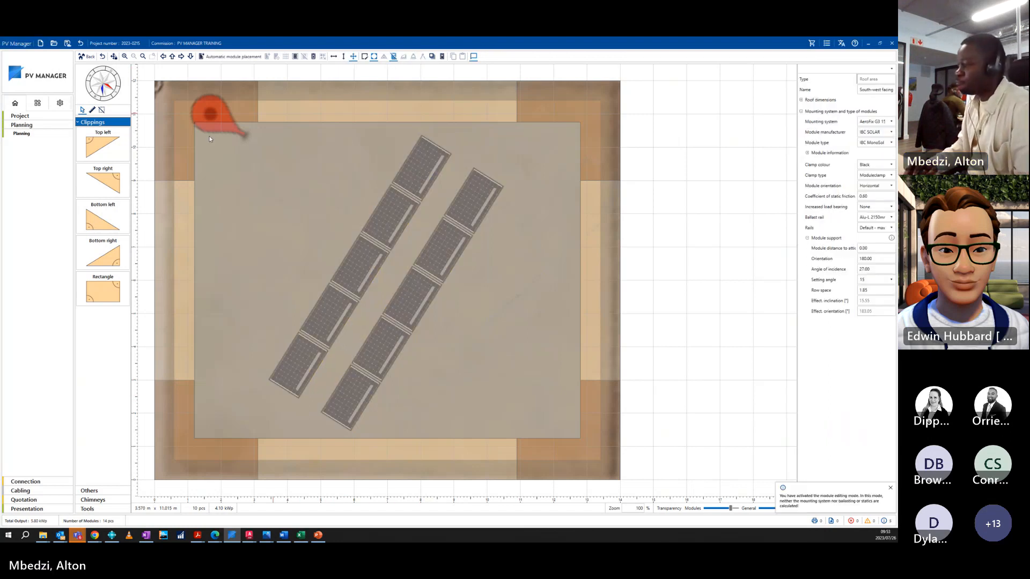
click(46, 504)
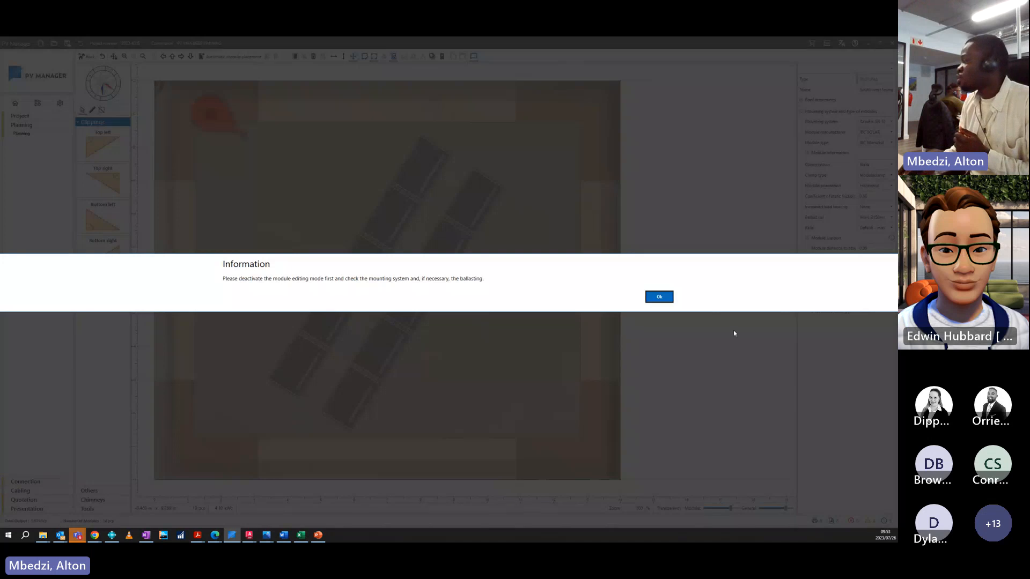
click(667, 297)
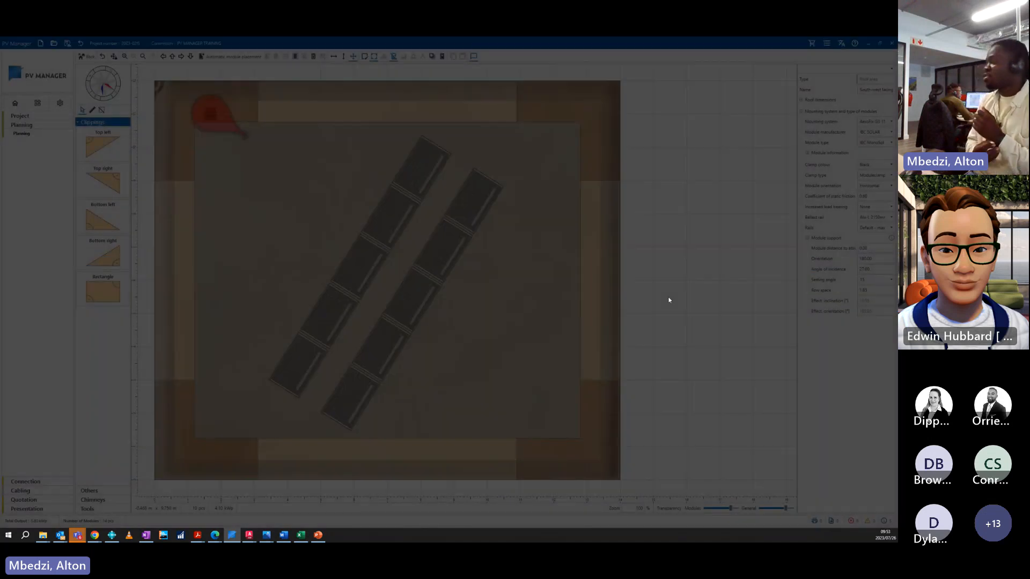